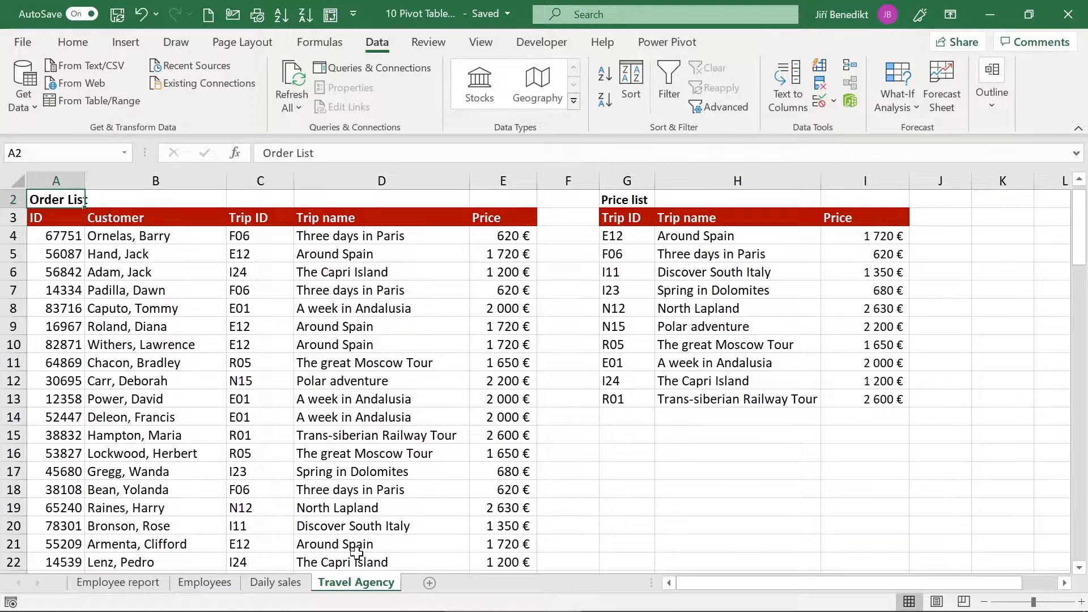
- Examine the Travel Agency order list and the VLOOKUP formulas behind the first order's trip name and price
{"action": "left_click", "coordinate": [354, 584]}
{"action": "left_click", "coordinate": [57, 247]}
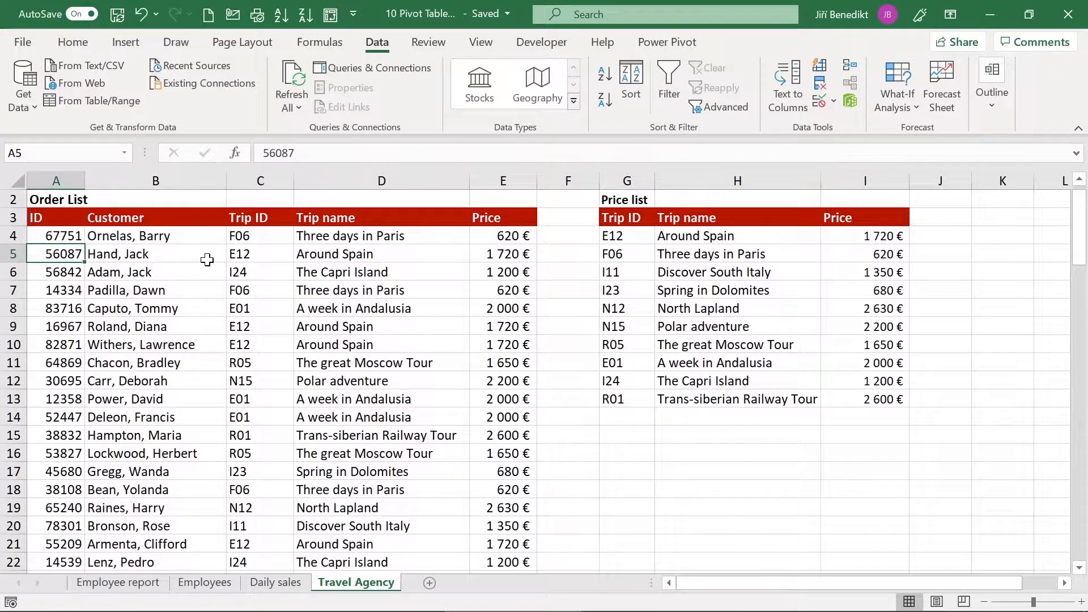
{"action": "left_click", "coordinate": [244, 252]}
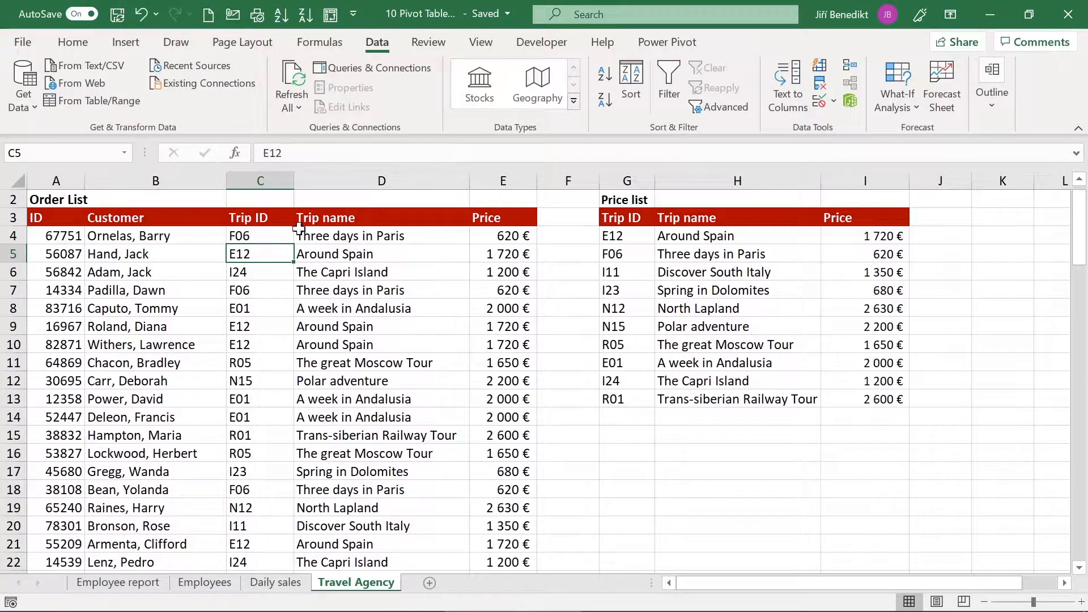
{"action": "left_click", "coordinate": [328, 234]}
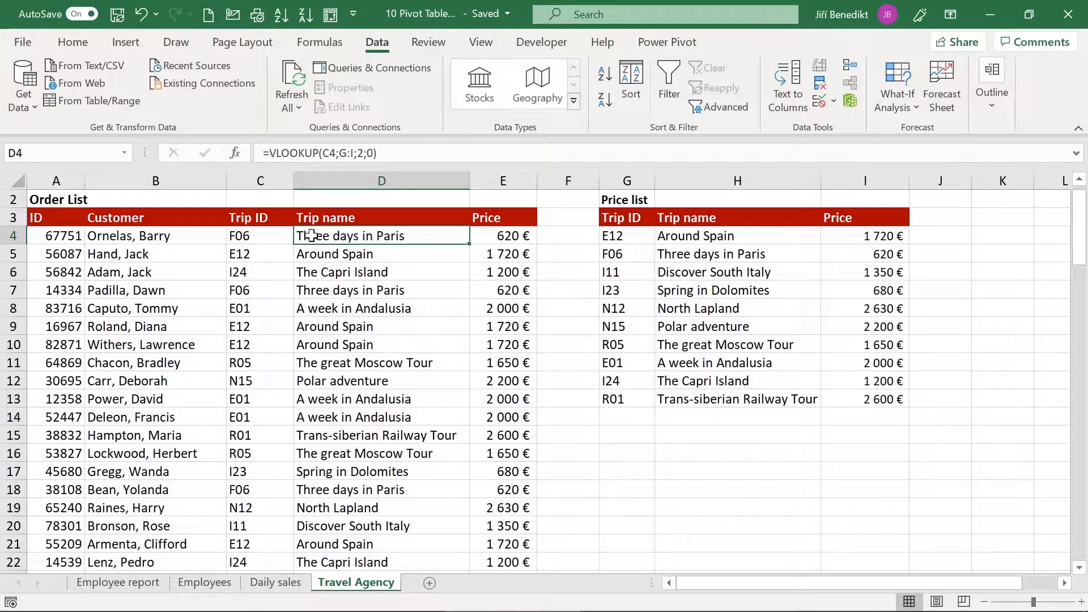
{"action": "double_click", "coordinate": [313, 234]}
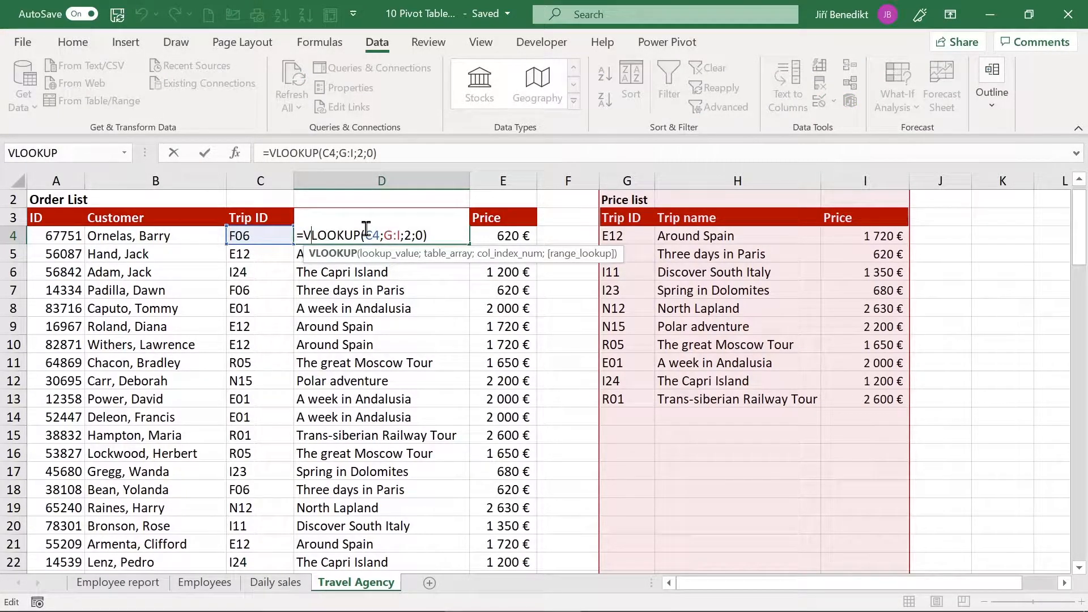
{"action": "key", "text": "Return"}
{"action": "key", "text": "Right"}
{"action": "key", "text": "Up"}
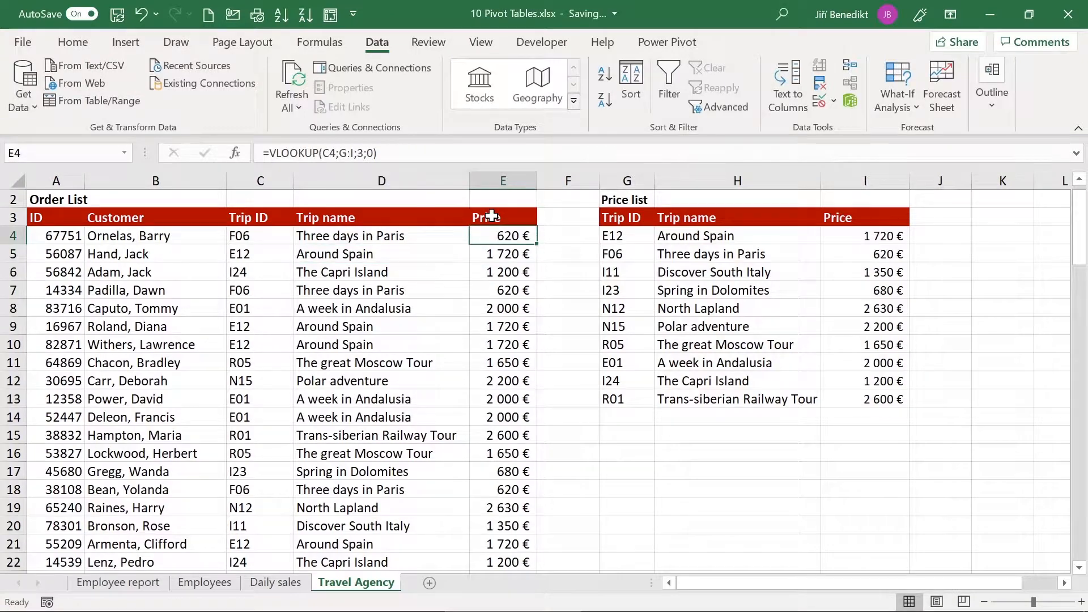
{"action": "double_click", "coordinate": [497, 234]}
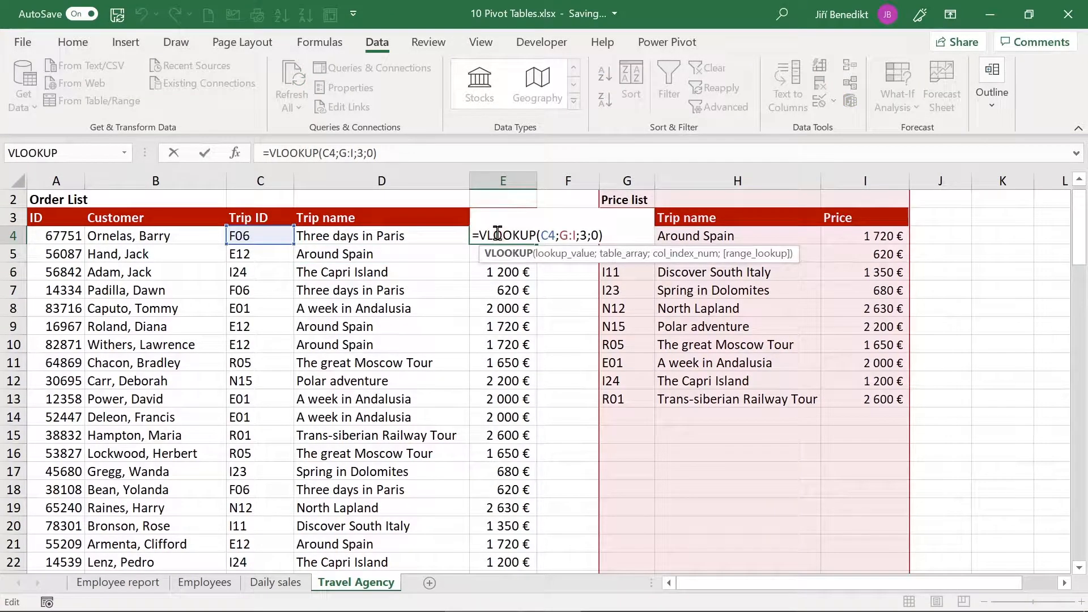
{"action": "key", "text": "Escape"}
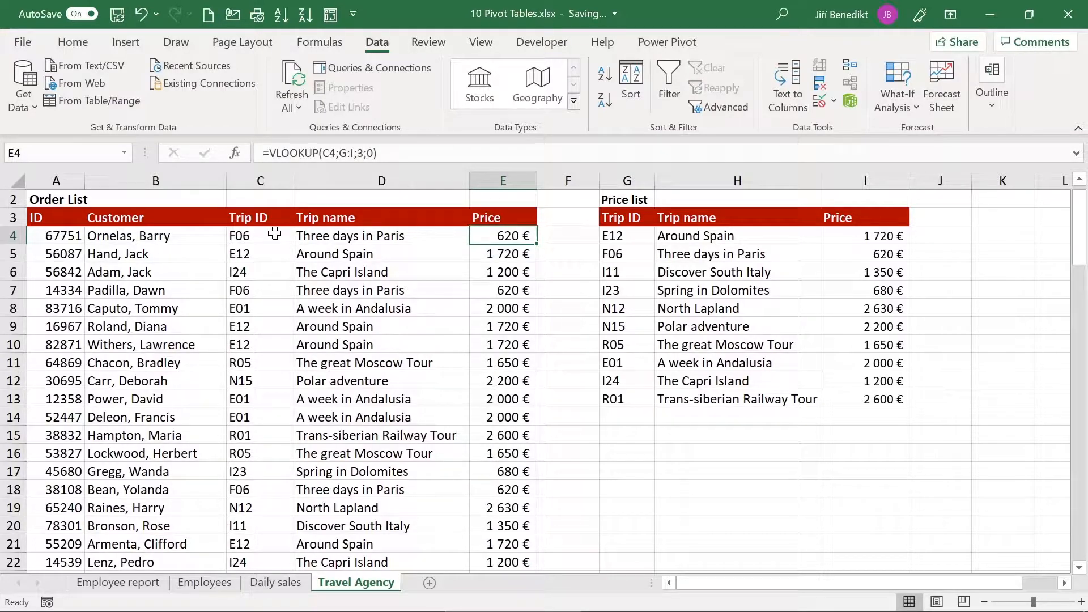
- Create a PivotTable from the order list on a new worksheet, with Trip name as rows and Price as summed values
{"action": "left_click", "coordinate": [223, 254]}
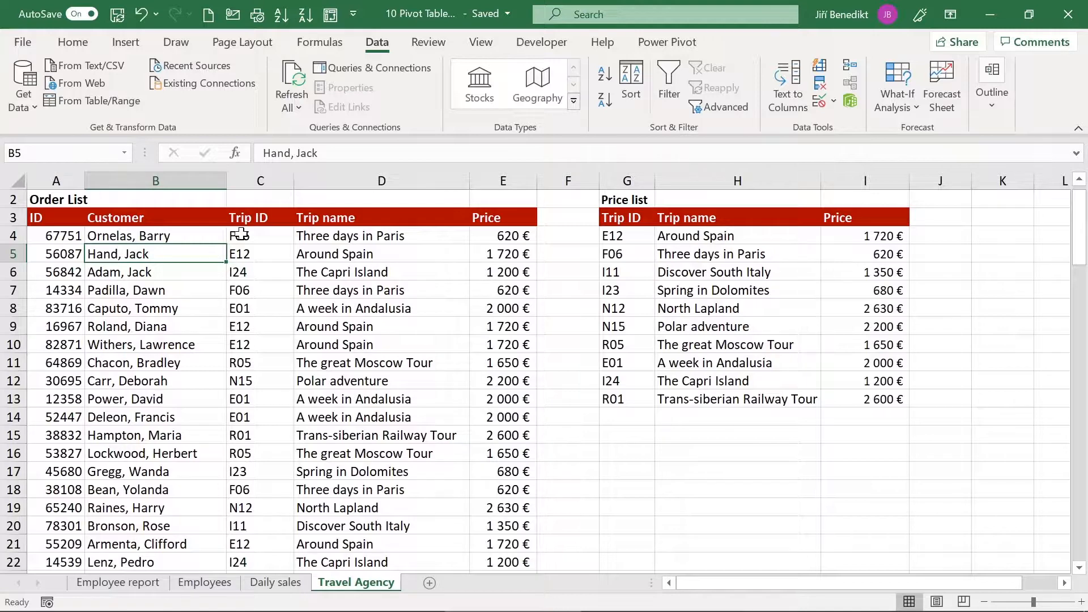
{"action": "left_click", "coordinate": [136, 37]}
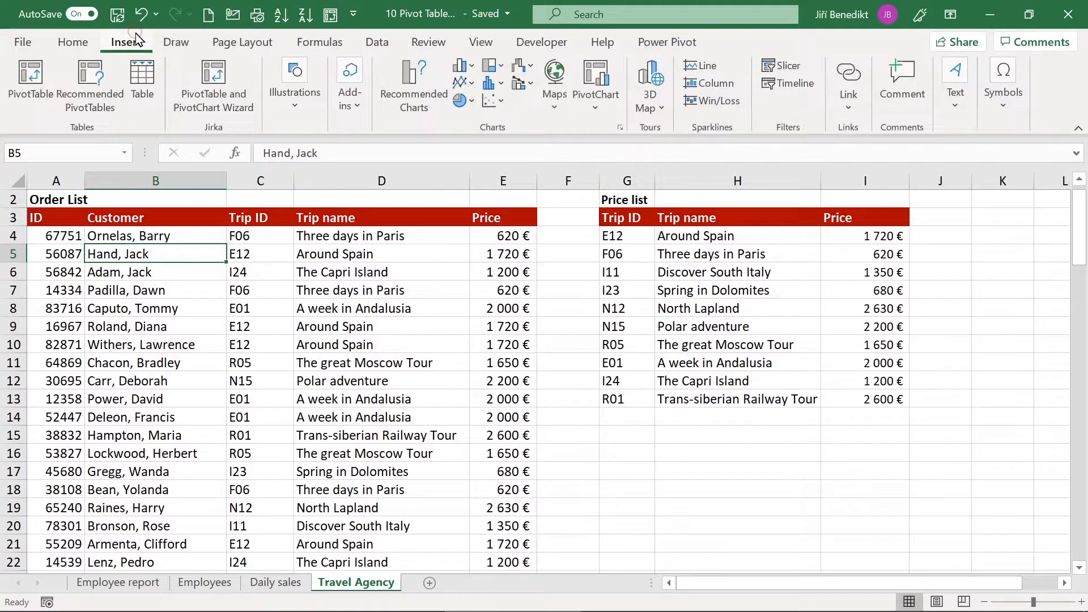
{"action": "left_click", "coordinate": [26, 84]}
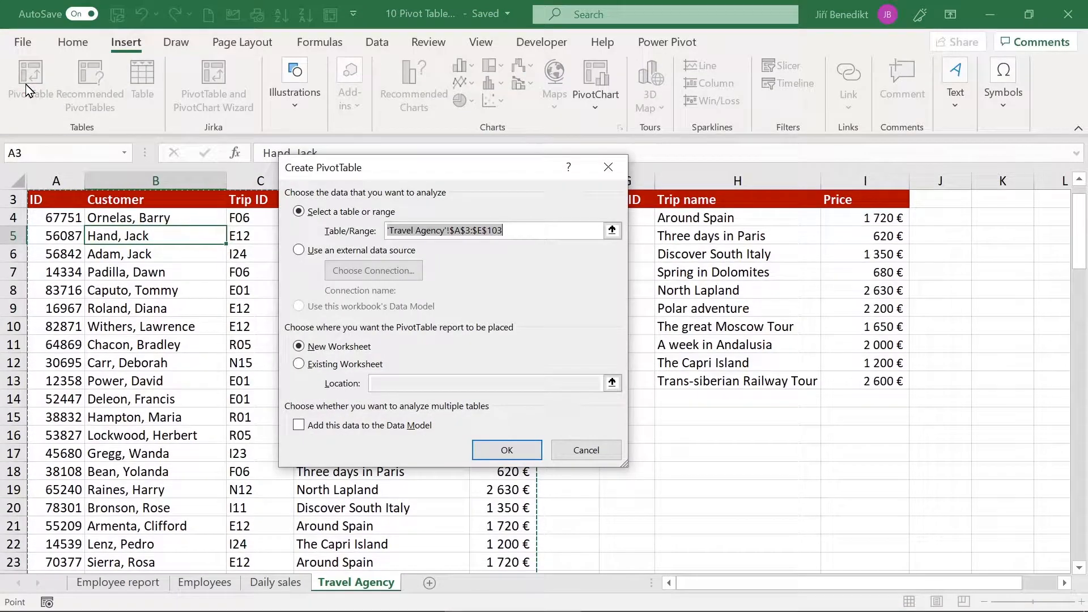
{"action": "key", "text": "Return"}
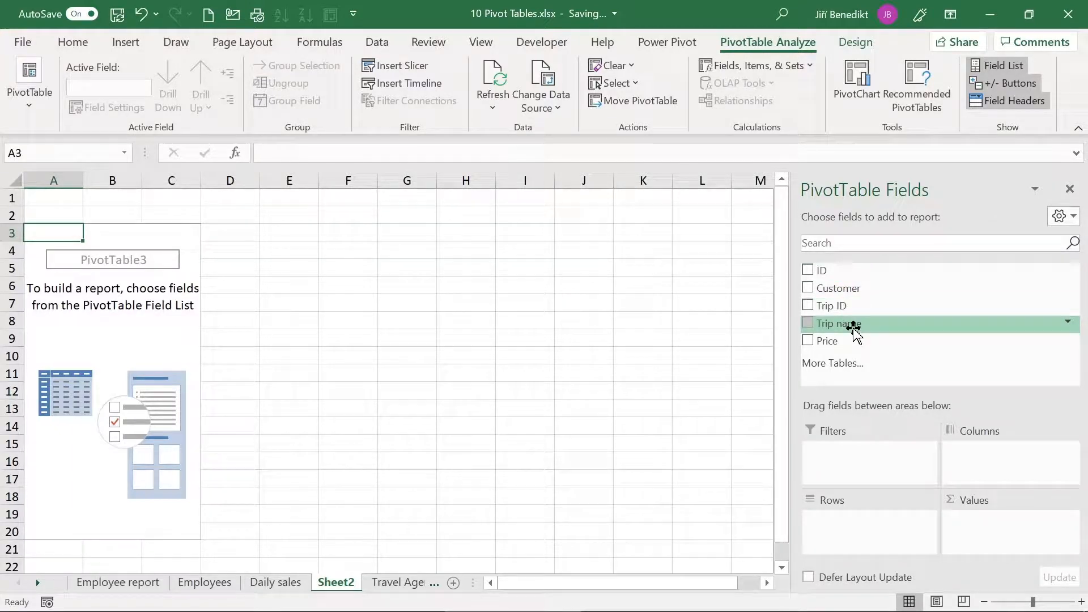
{"action": "left_click_drag", "start_coordinate": [860, 323], "coordinate": [887, 544]}
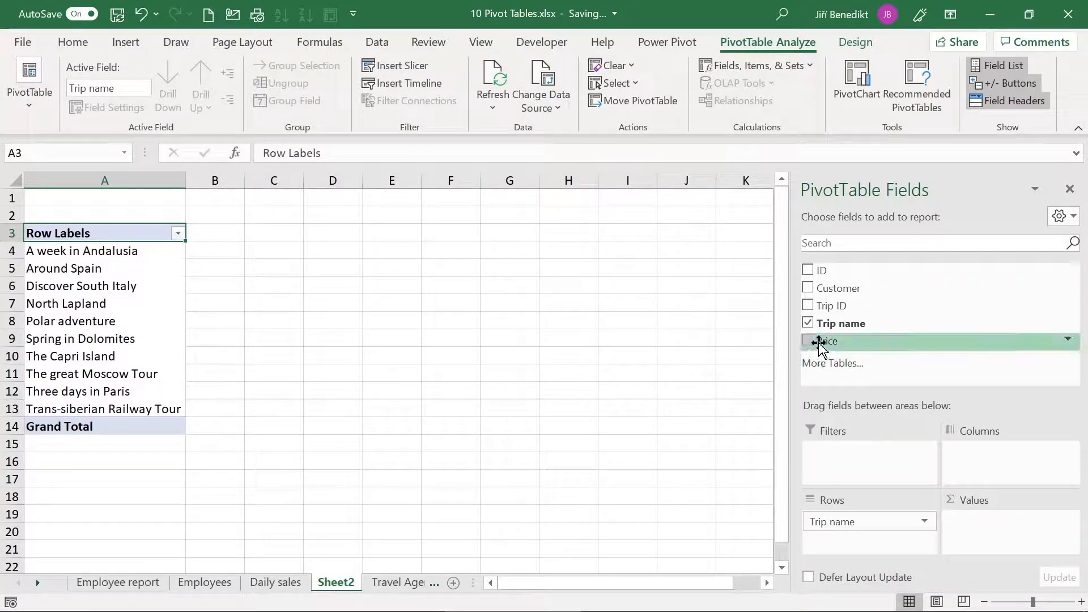
{"action": "left_click_drag", "start_coordinate": [823, 345], "coordinate": [983, 555]}
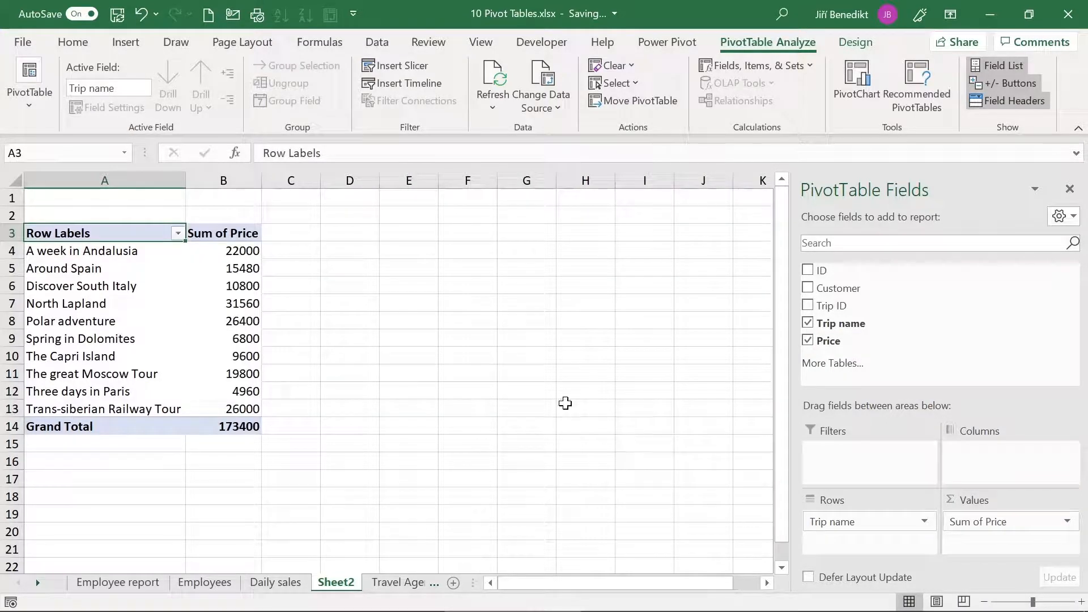
- Format the Sum of Price values, including the grand total, as Euro accounting amounts without decimal places
{"action": "left_click", "coordinate": [231, 250]}
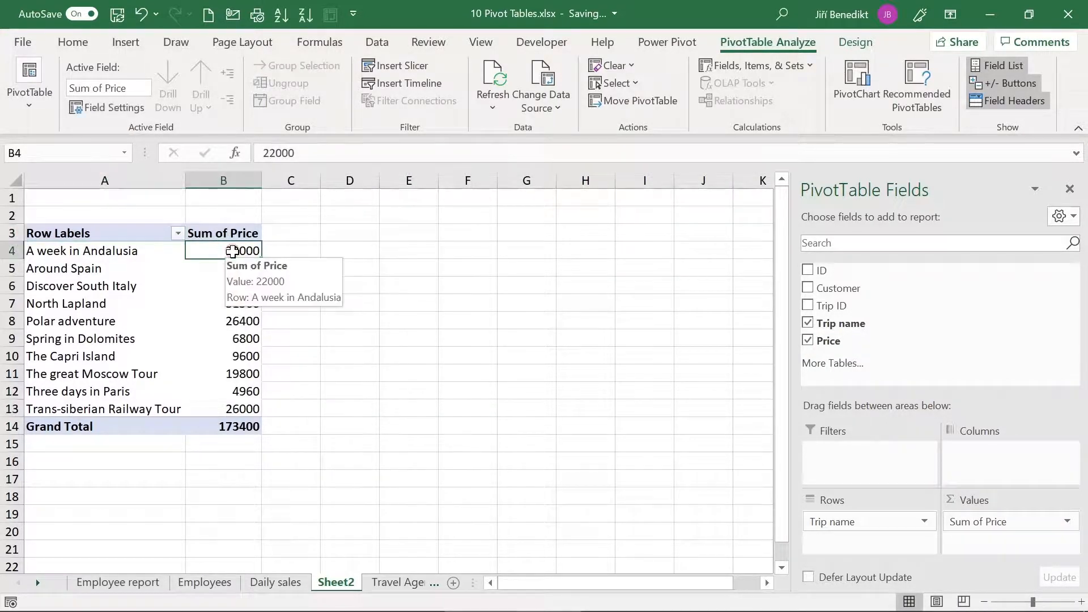
{"action": "left_click", "coordinate": [216, 425], "text": "shift"}
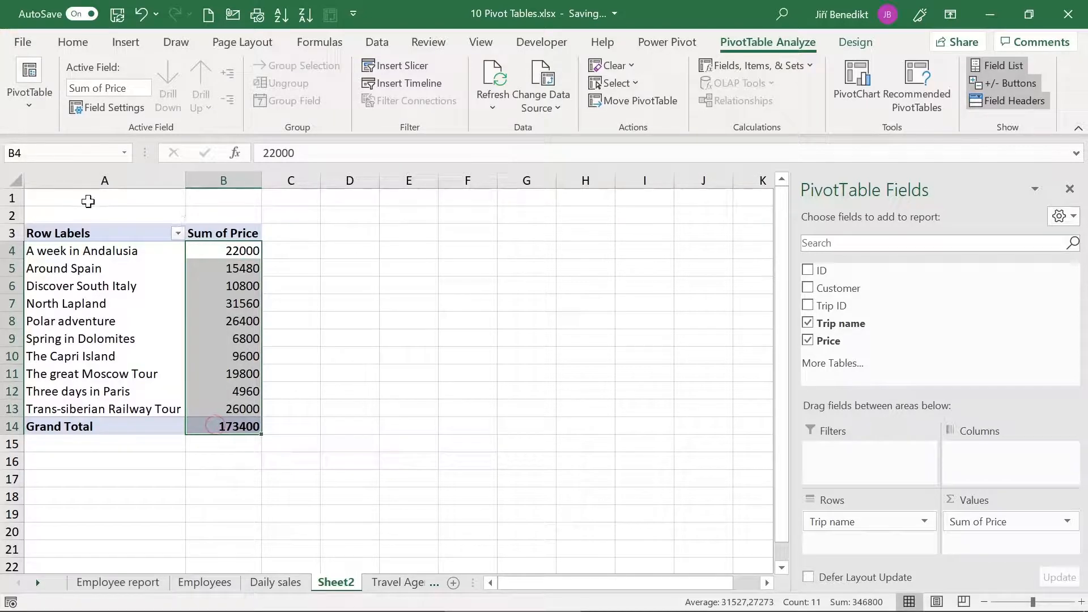
{"action": "left_click", "coordinate": [72, 42]}
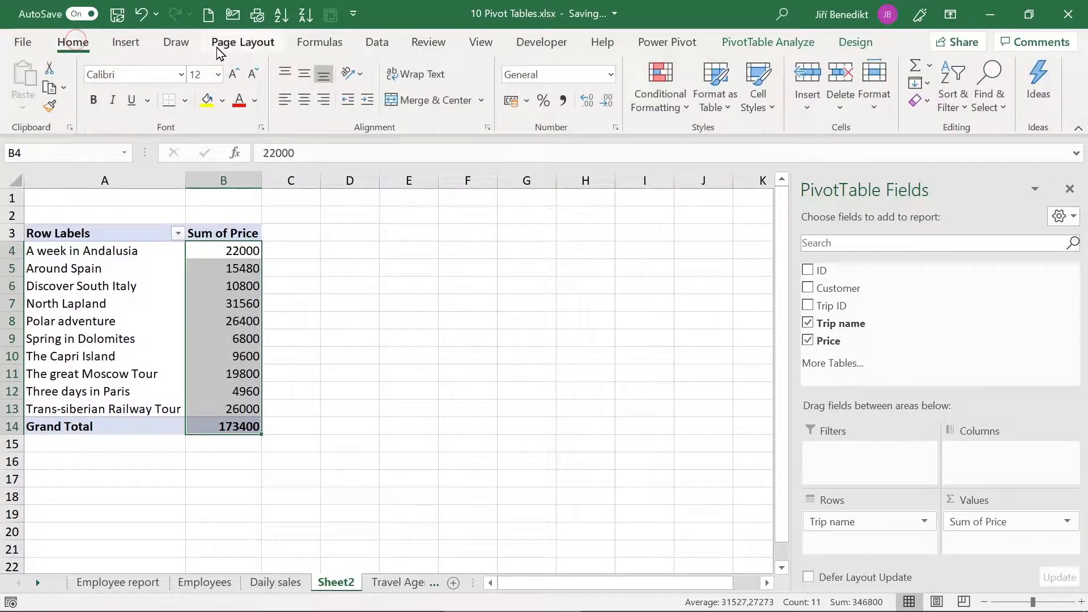
{"action": "left_click", "coordinate": [526, 101]}
{"action": "left_click", "coordinate": [545, 164]}
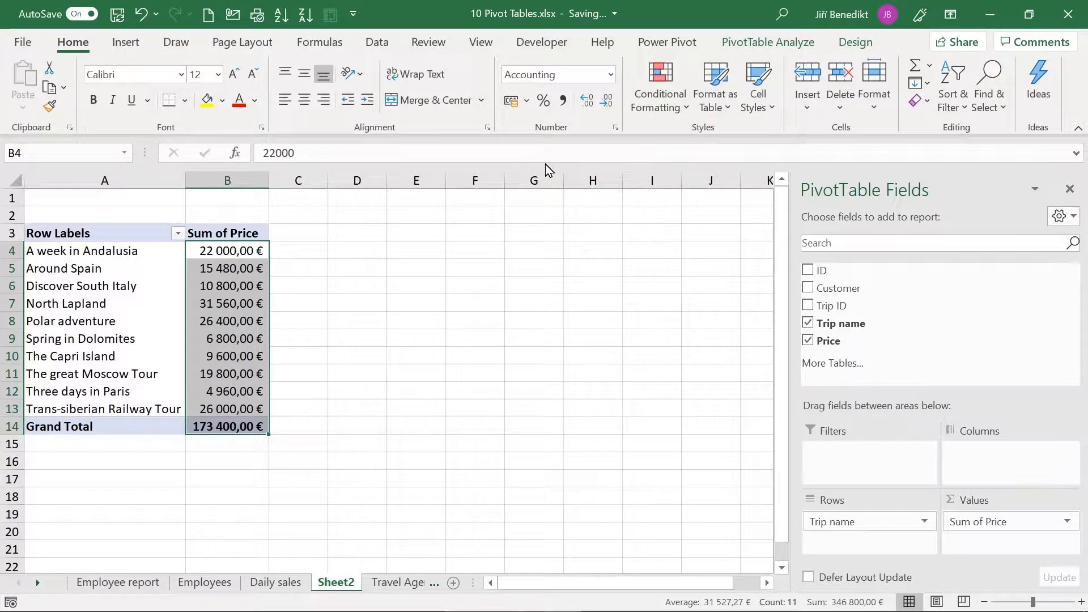
{"action": "left_click", "coordinate": [606, 107]}
{"action": "left_click", "coordinate": [606, 108]}
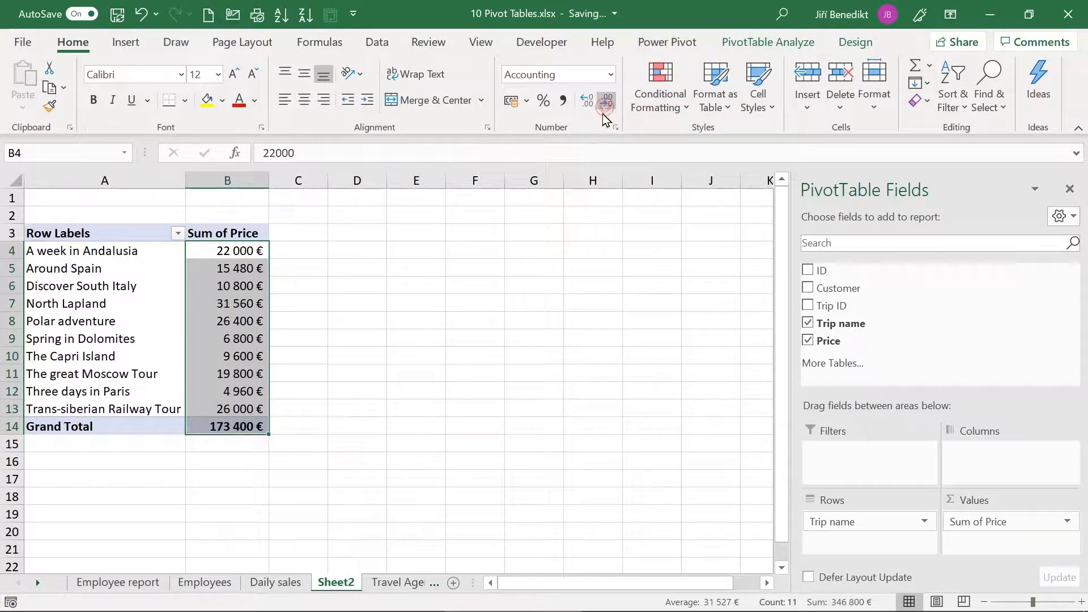
{"action": "left_click", "coordinate": [228, 269]}
{"action": "mouse_move", "coordinate": [228, 269]}
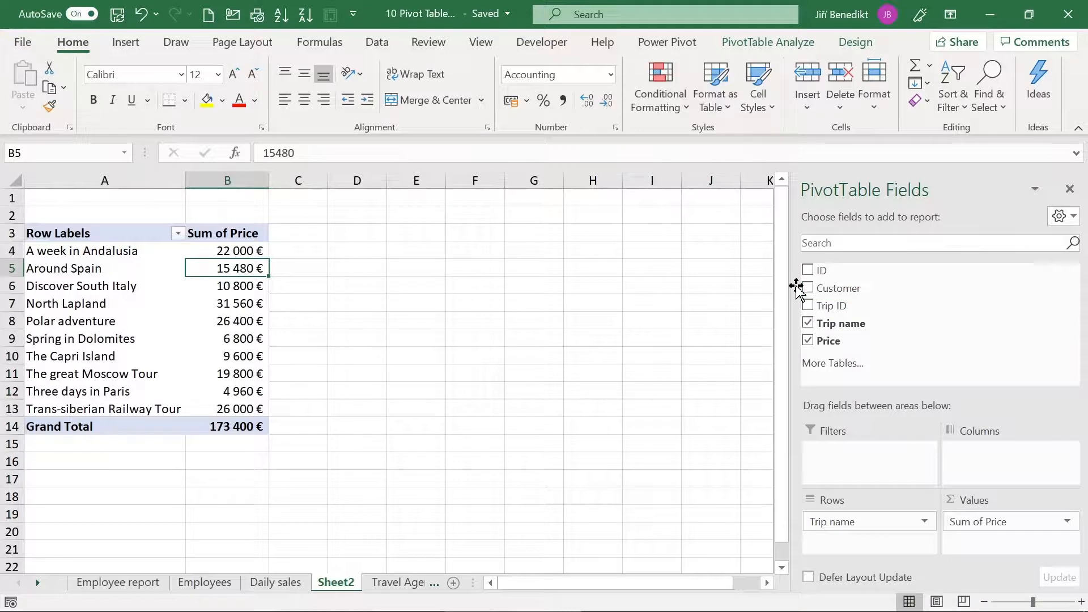
- Add Customer as a second value field and format its counts, including the grand total, as Number without decimals
{"action": "left_click_drag", "start_coordinate": [822, 290], "coordinate": [1029, 545]}
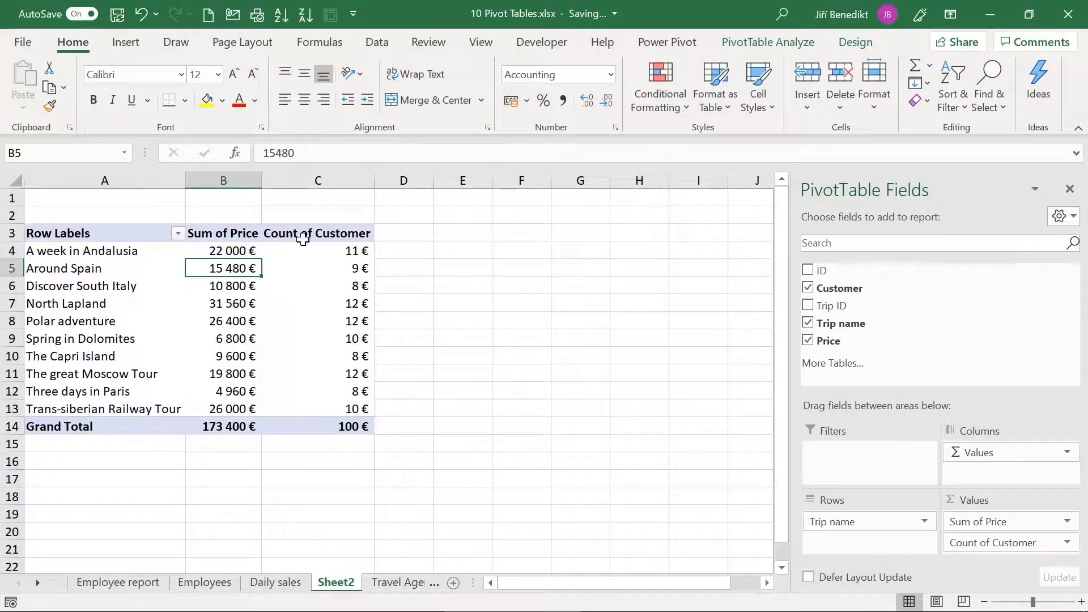
{"action": "left_click", "coordinate": [328, 250]}
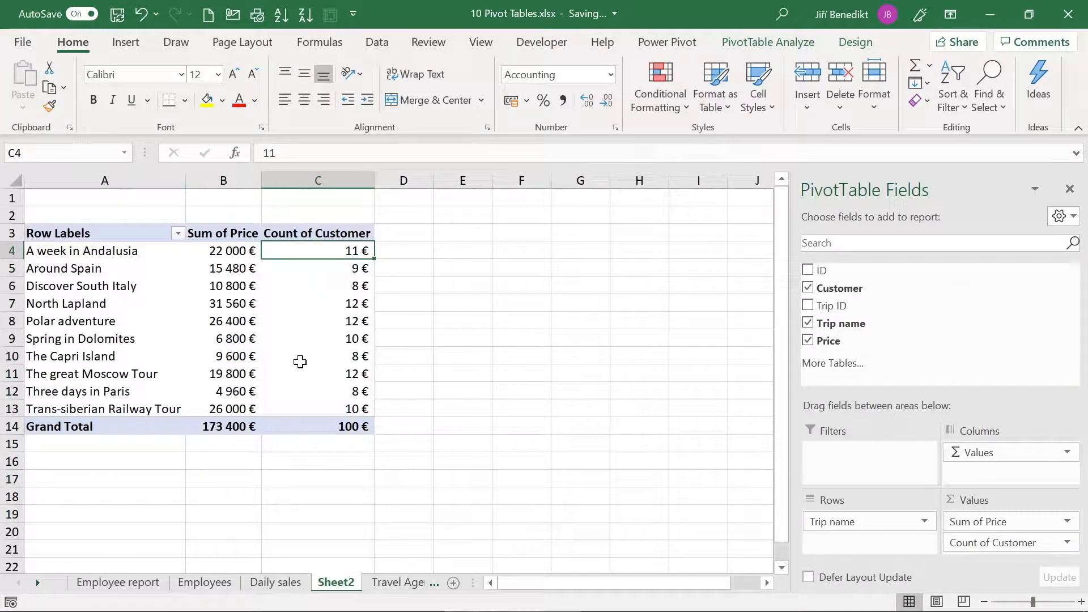
{"action": "left_click", "coordinate": [320, 428], "text": "shift"}
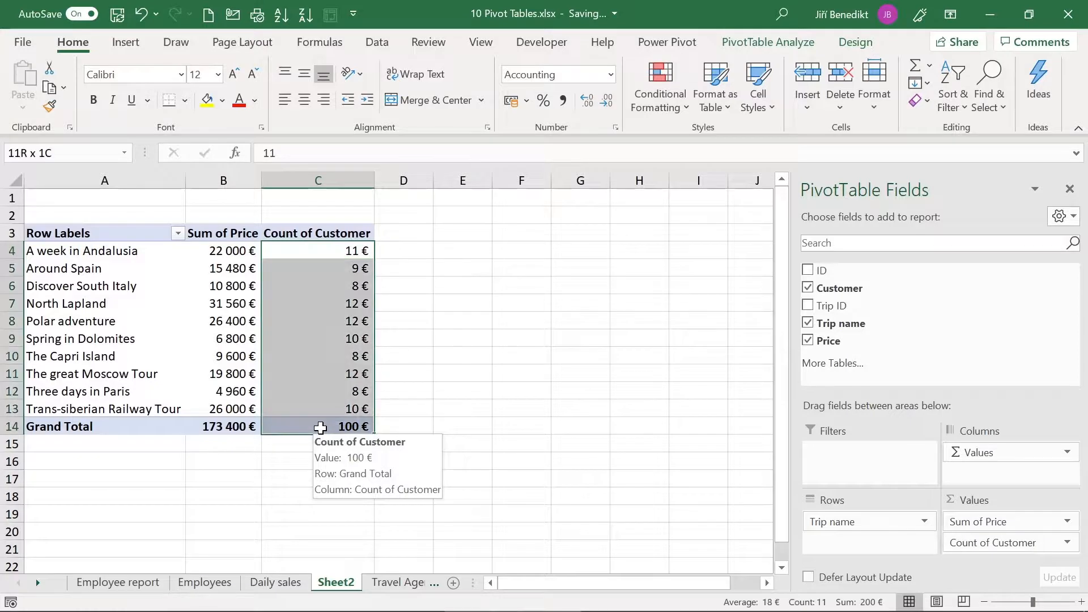
{"action": "left_click", "coordinate": [524, 102]}
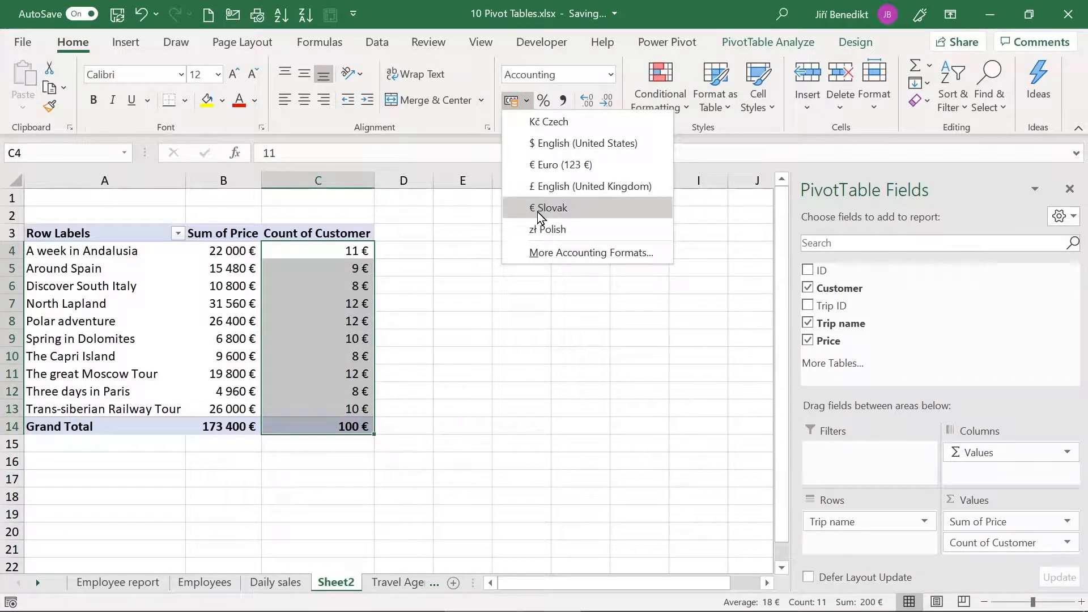
{"action": "left_click", "coordinate": [610, 74]}
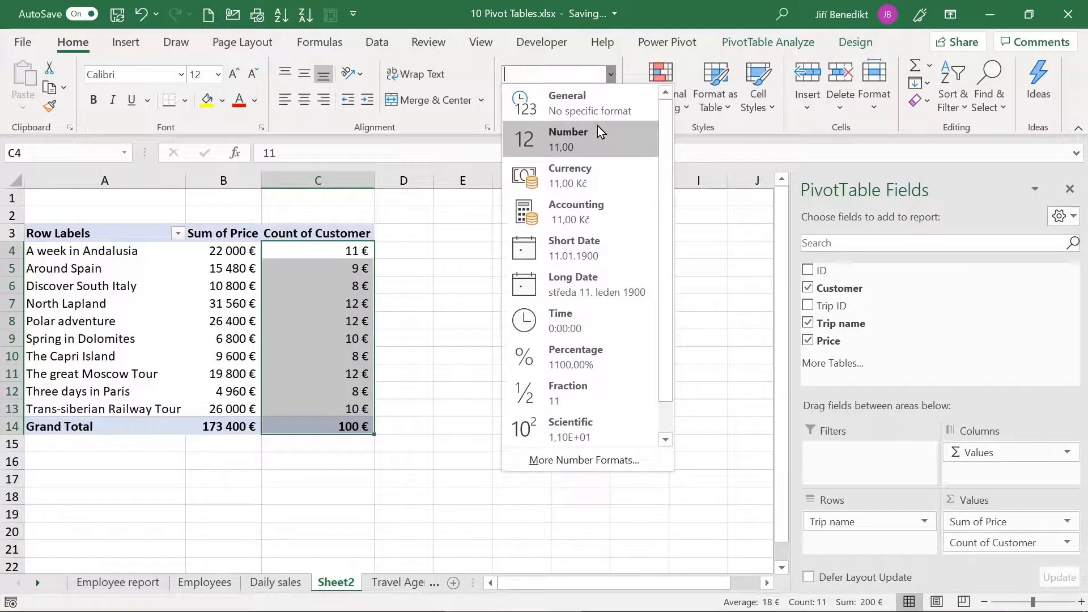
{"action": "left_click", "coordinate": [597, 126]}
{"action": "left_click", "coordinate": [607, 101]}
{"action": "left_click", "coordinate": [608, 101]}
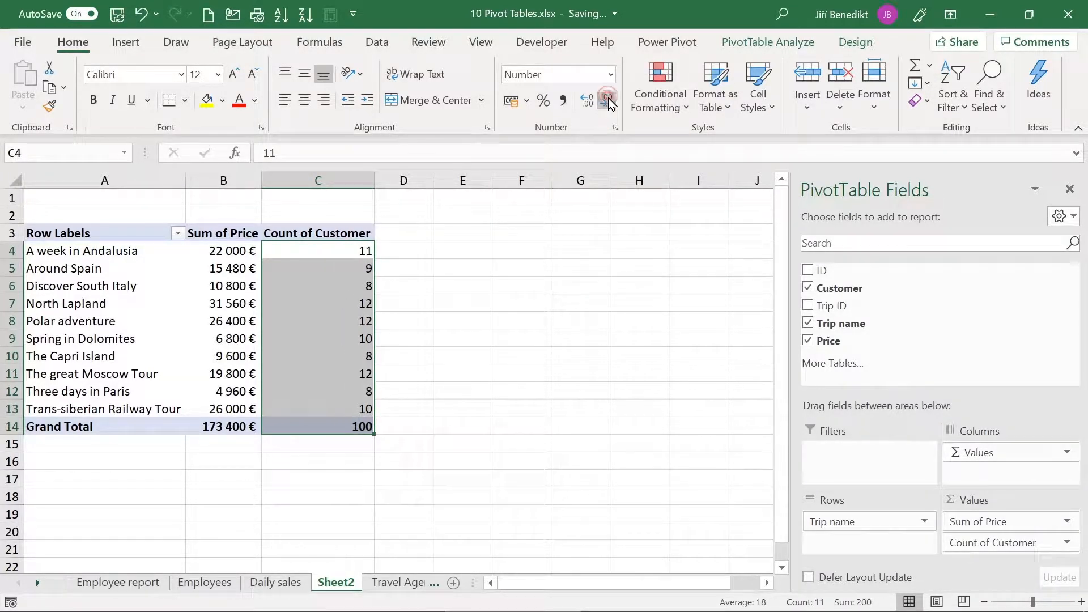
{"action": "left_click", "coordinate": [350, 248]}
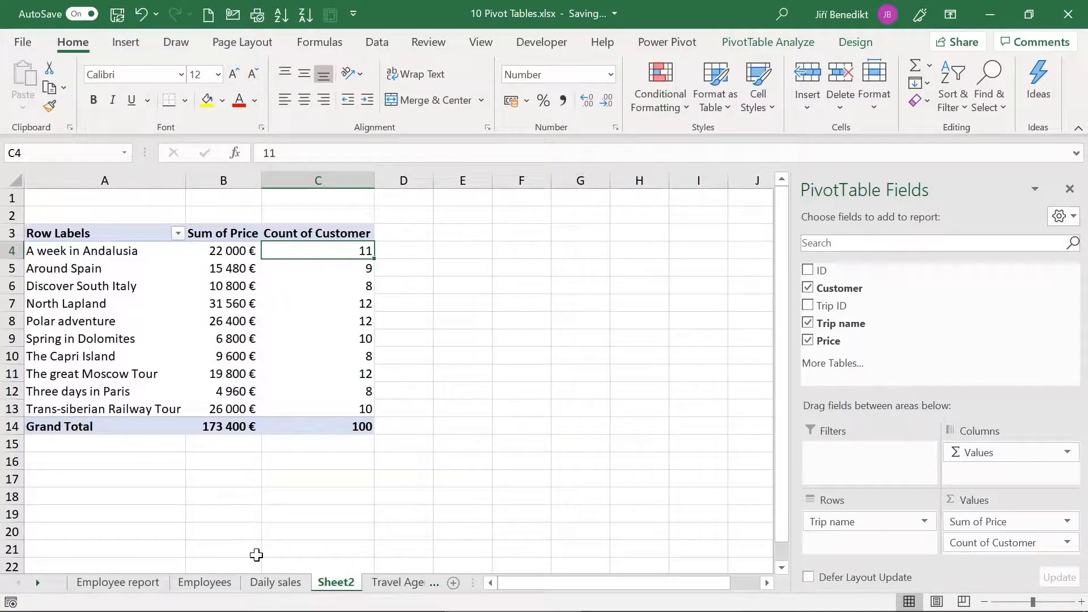
- Examine the Daily sales sheet's country revenue columns and the date range from its first to its last row
{"action": "left_click", "coordinate": [271, 584]}
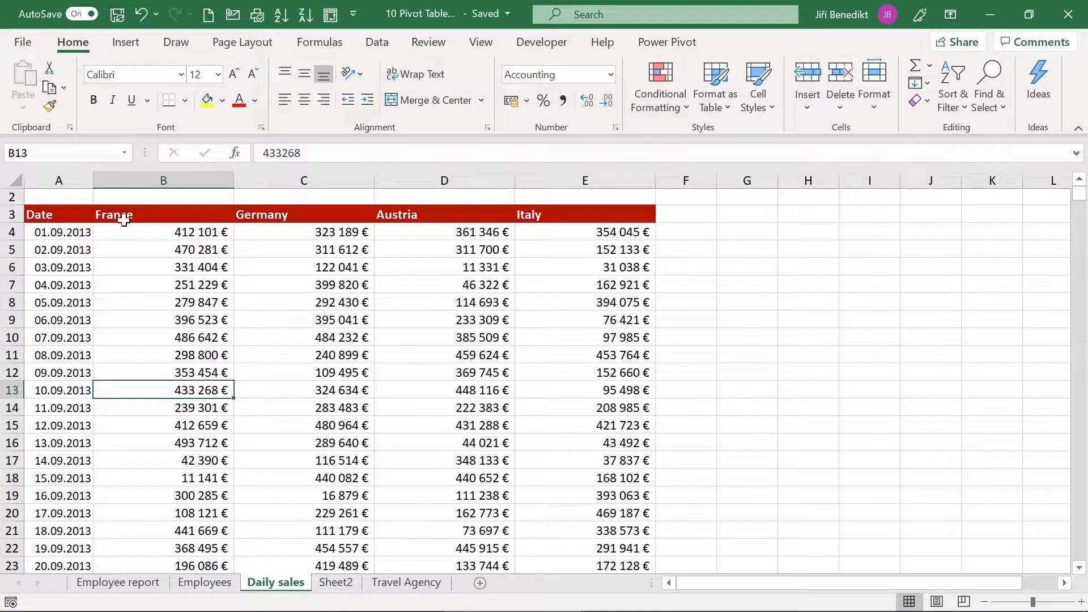
{"action": "left_click", "coordinate": [205, 232]}
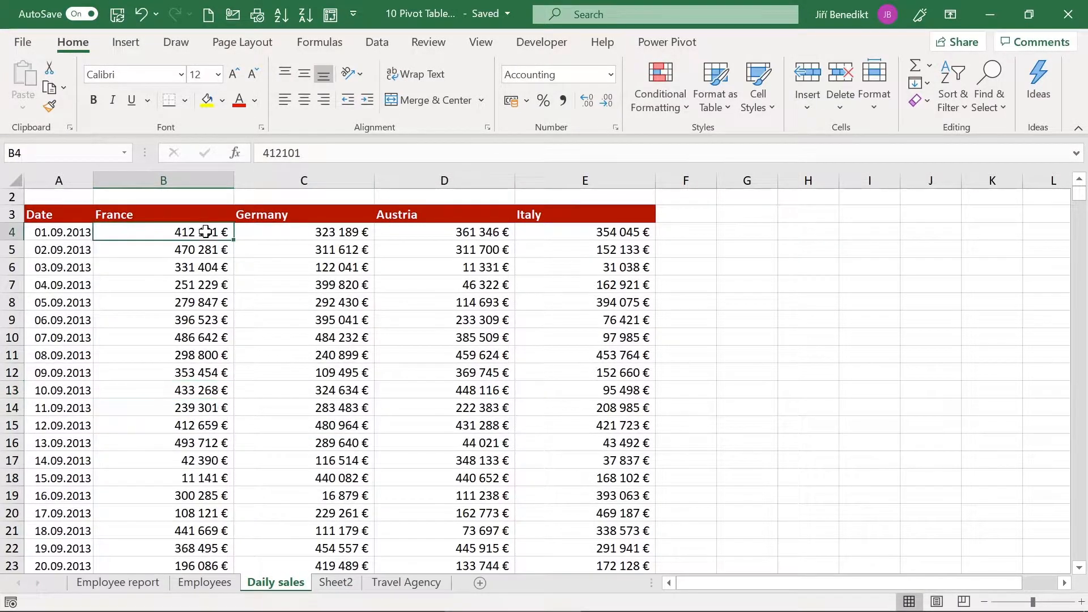
{"action": "key", "text": "Right"}
{"action": "key", "text": "Right"}
{"action": "key", "text": "Right"}
{"action": "key", "text": "Left"}
{"action": "key", "text": "Left"}
{"action": "key", "text": "Left"}
{"action": "key", "text": "Left"}
{"action": "left_click", "coordinate": [30, 245]}
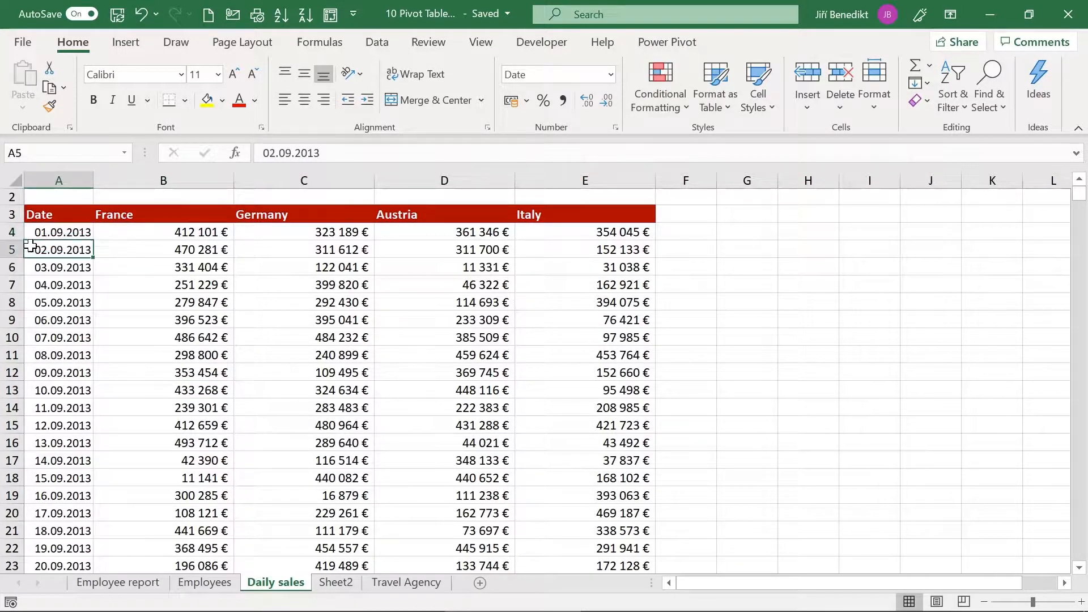
{"action": "key", "text": "Up"}
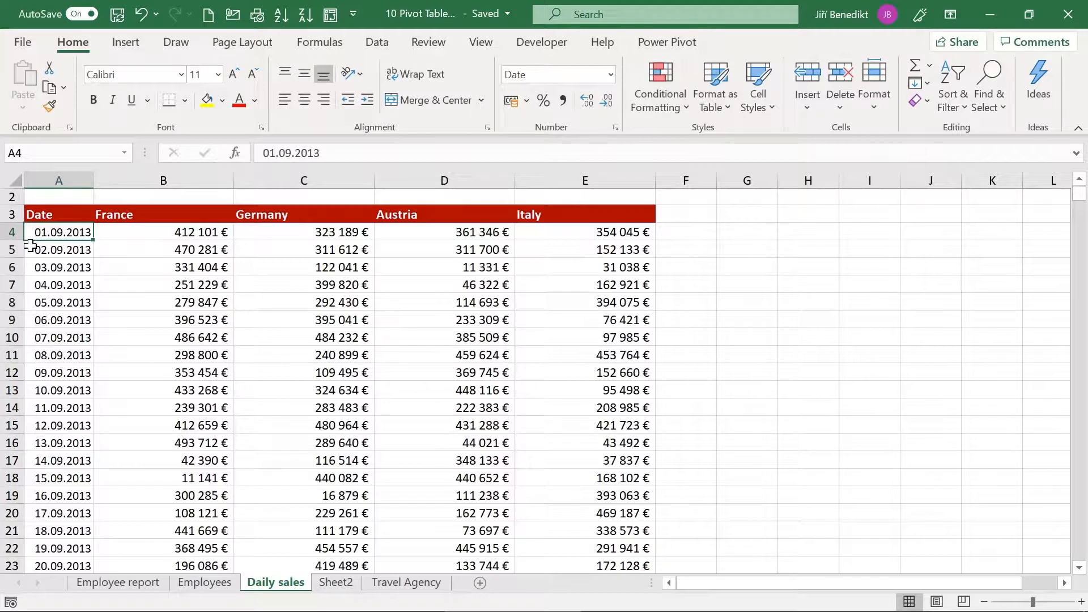
{"action": "key", "text": "ctrl+Down"}
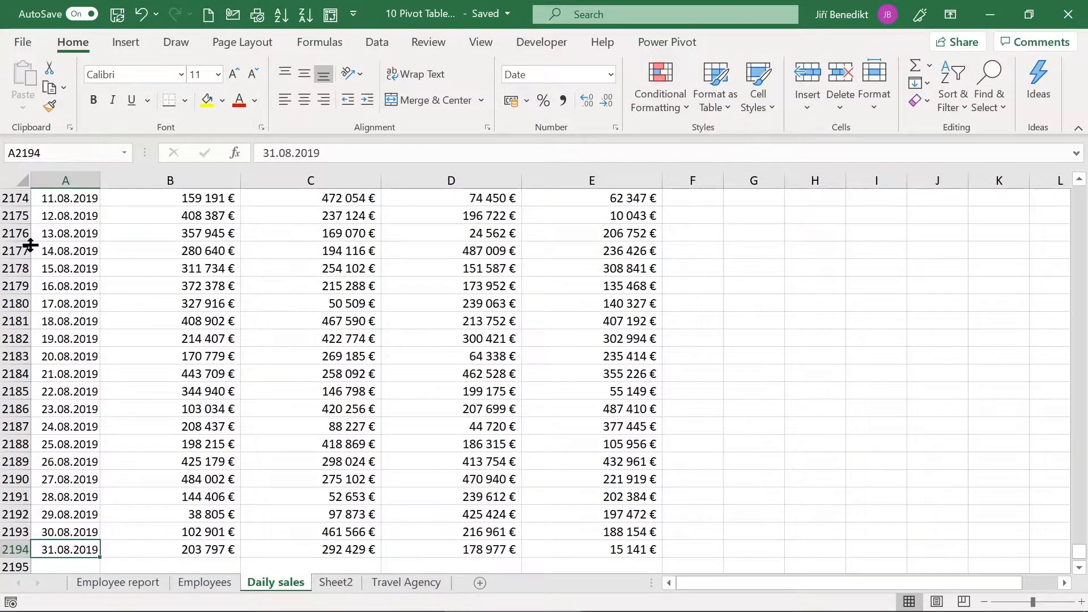
{"action": "key", "text": "ctrl+Up"}
{"action": "scroll", "coordinate": [141, 291], "scroll_direction": "up", "scroll_amount": 1}
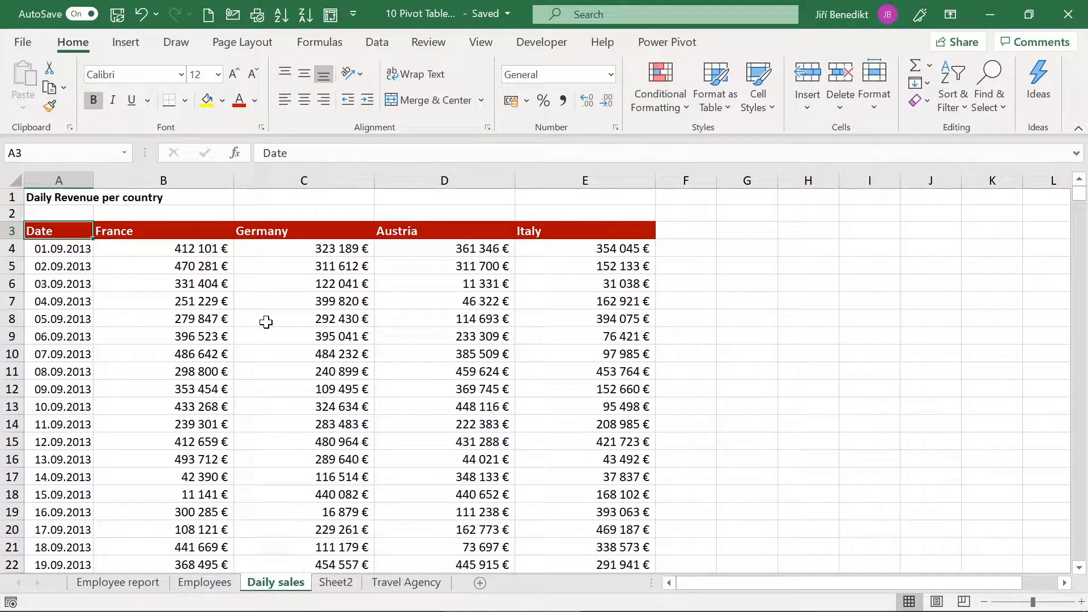
- Create an empty PivotTable from the Daily sales range A3:E2194 on a new worksheet
{"action": "left_click", "coordinate": [124, 42]}
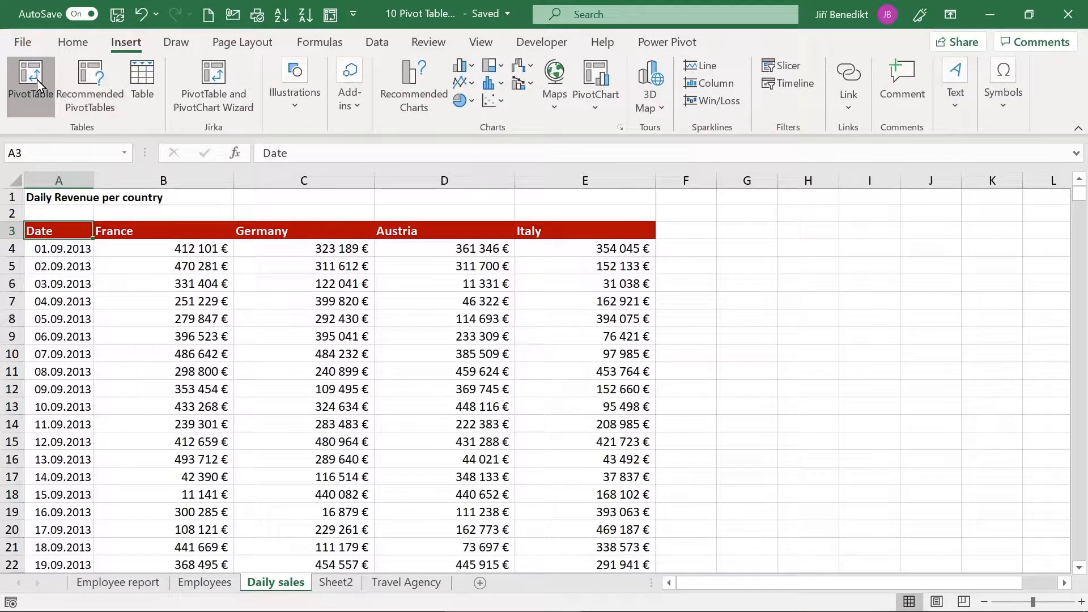
{"action": "left_click", "coordinate": [37, 80]}
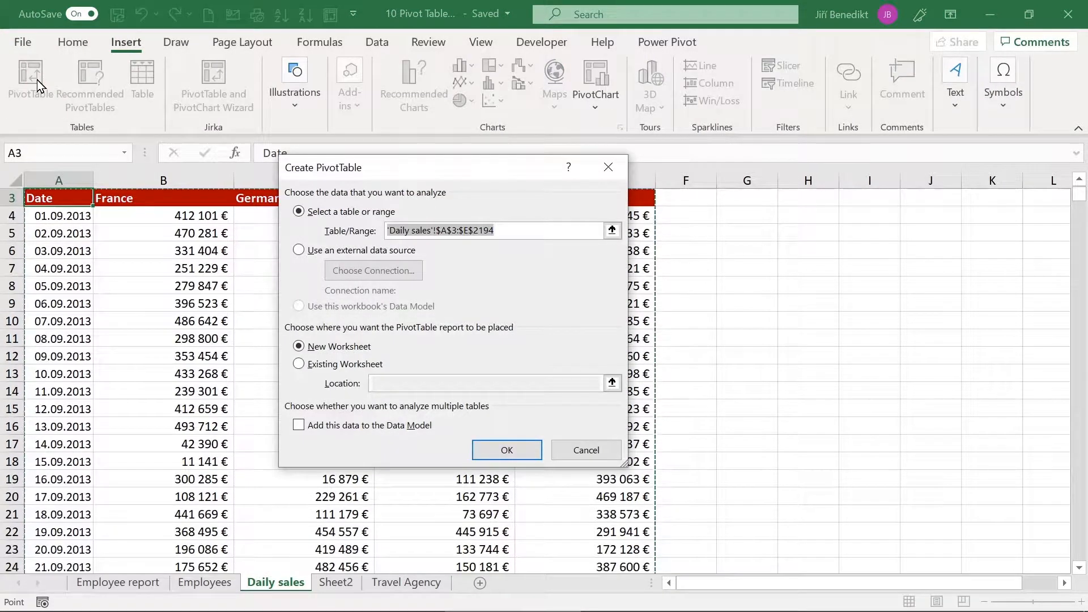
{"action": "key", "text": "Return"}
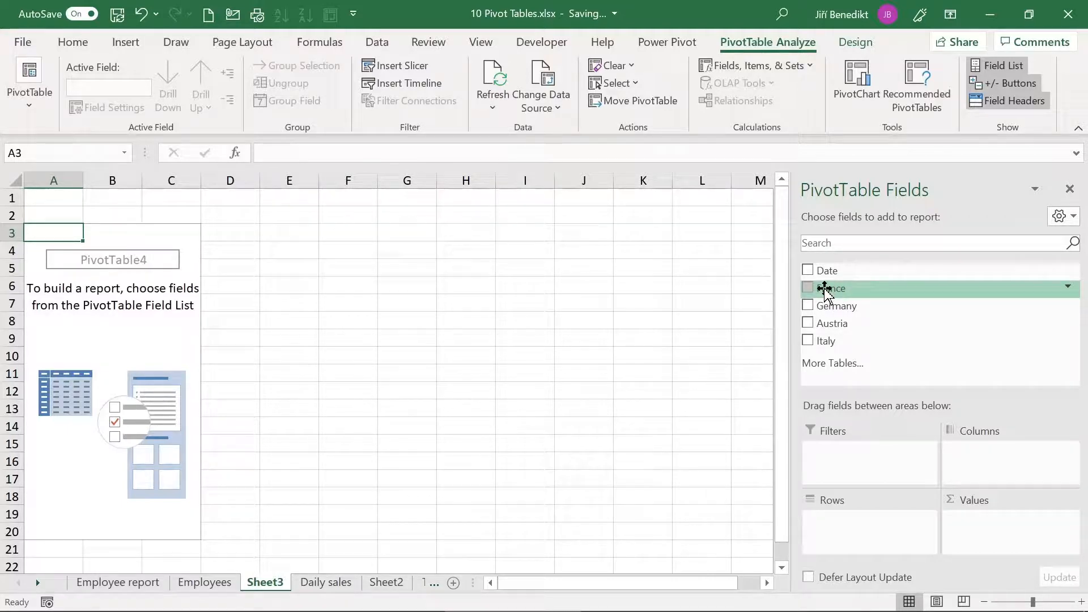
- Add France as a summed value field and format its total as a Euro accounting amount without decimal places
{"action": "left_click_drag", "start_coordinate": [837, 289], "coordinate": [991, 530]}
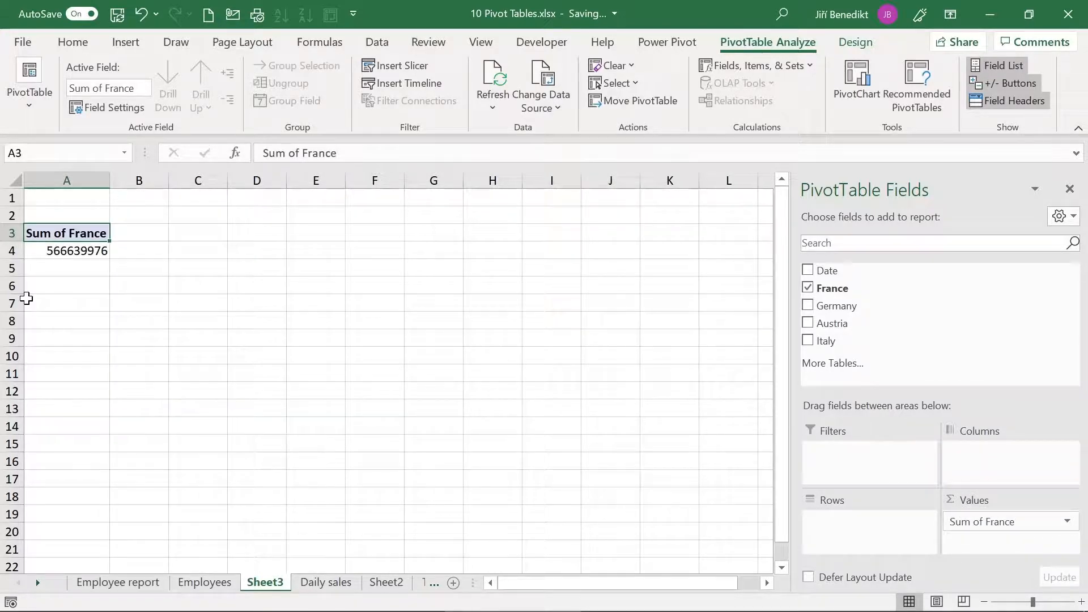
{"action": "left_click", "coordinate": [83, 255]}
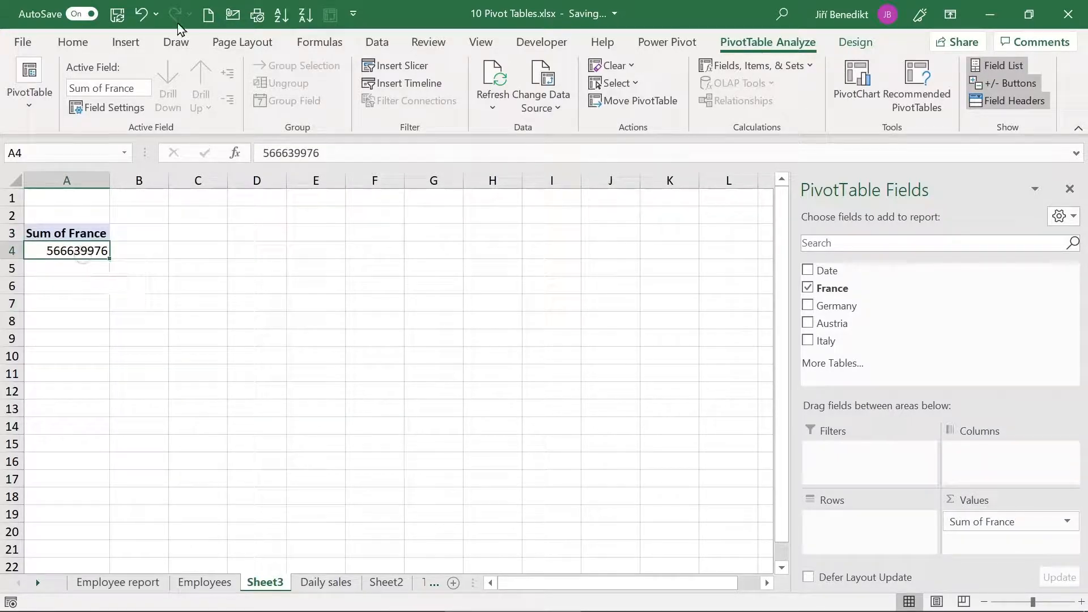
{"action": "left_click", "coordinate": [62, 42]}
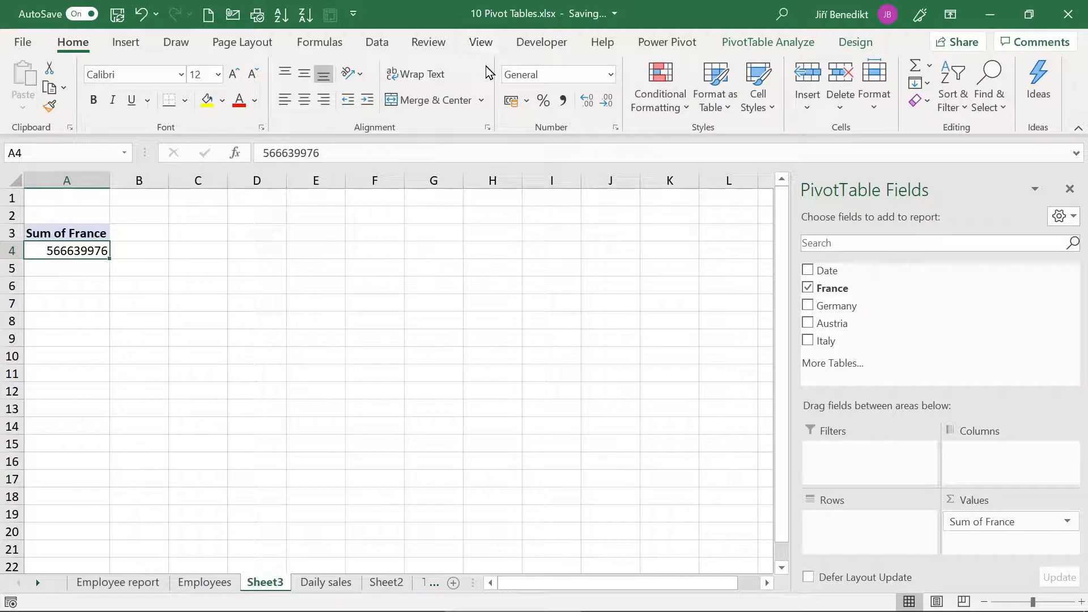
{"action": "left_click", "coordinate": [527, 101]}
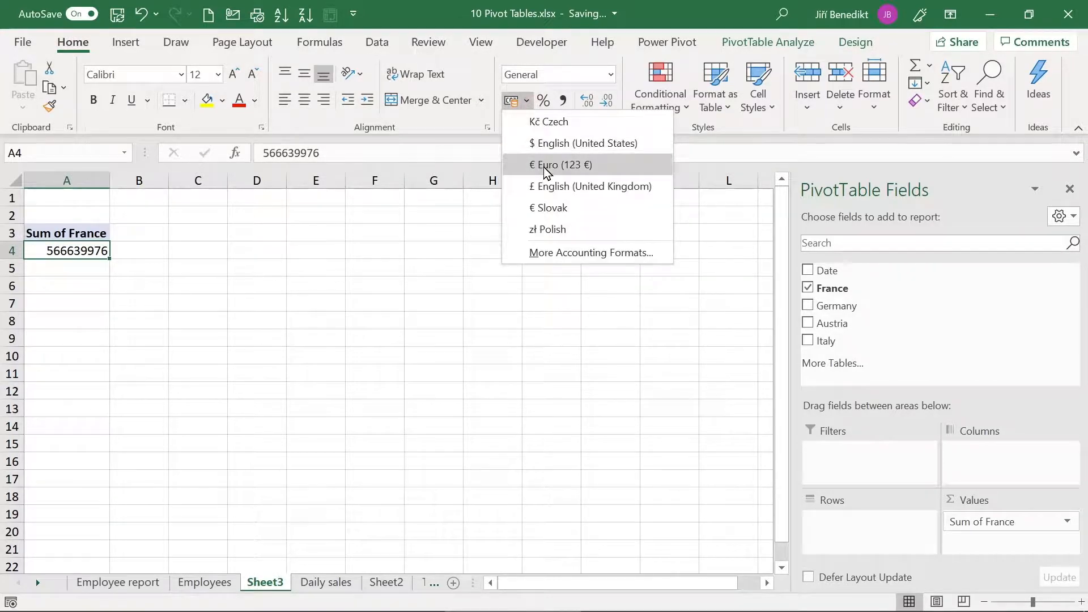
{"action": "left_click", "coordinate": [543, 166]}
{"action": "left_click", "coordinate": [607, 101]}
{"action": "left_click", "coordinate": [608, 101]}
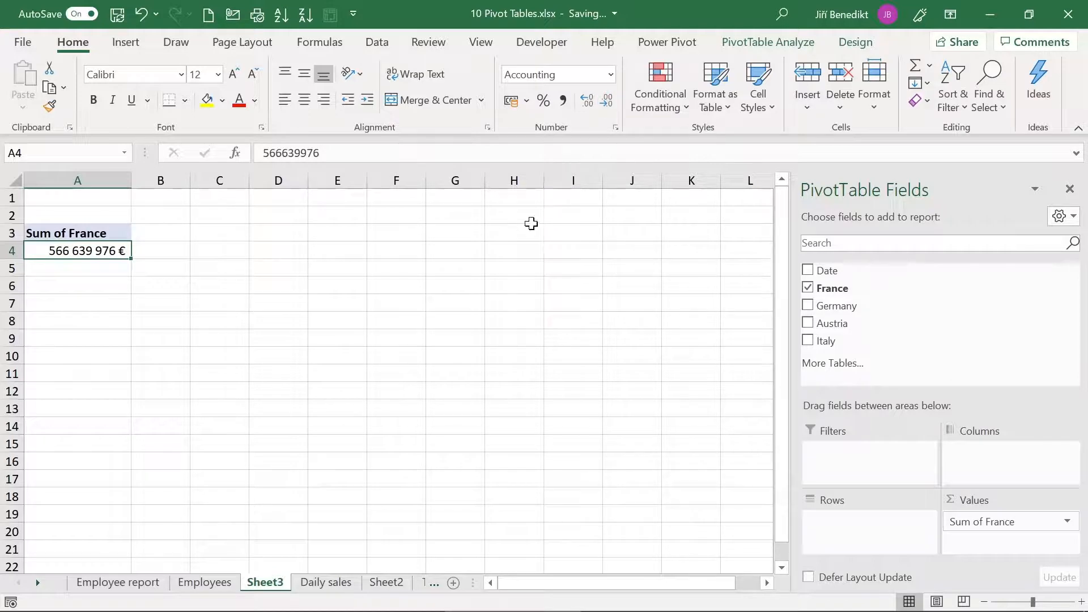
- Check the Date column on the Daily sales sheet and add the Date field to the rows of the Sheet3 PivotTable
{"action": "left_click", "coordinate": [309, 580]}
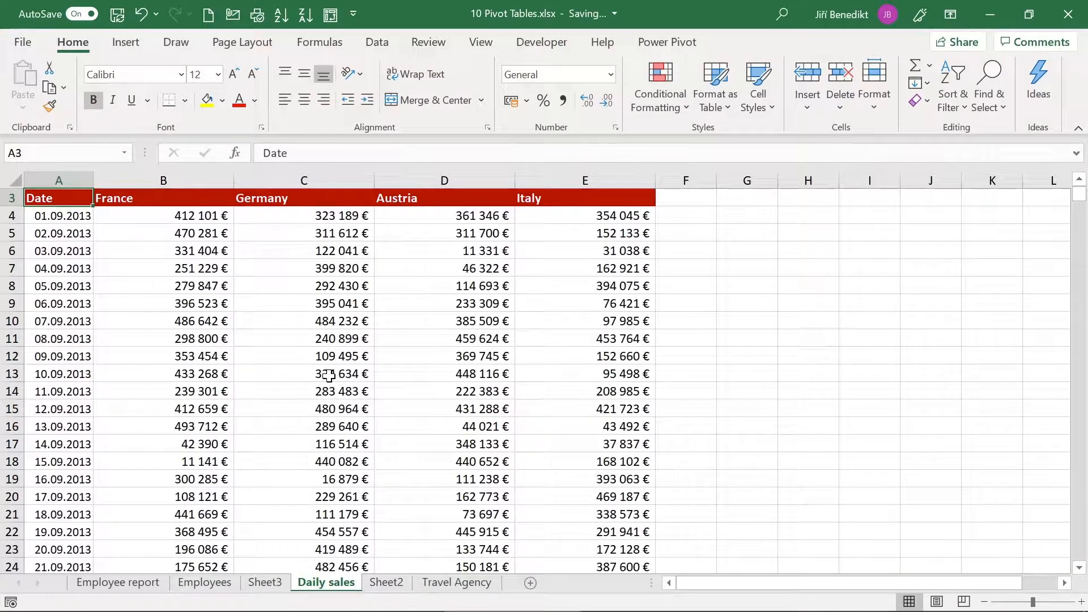
{"action": "left_click", "coordinate": [273, 589]}
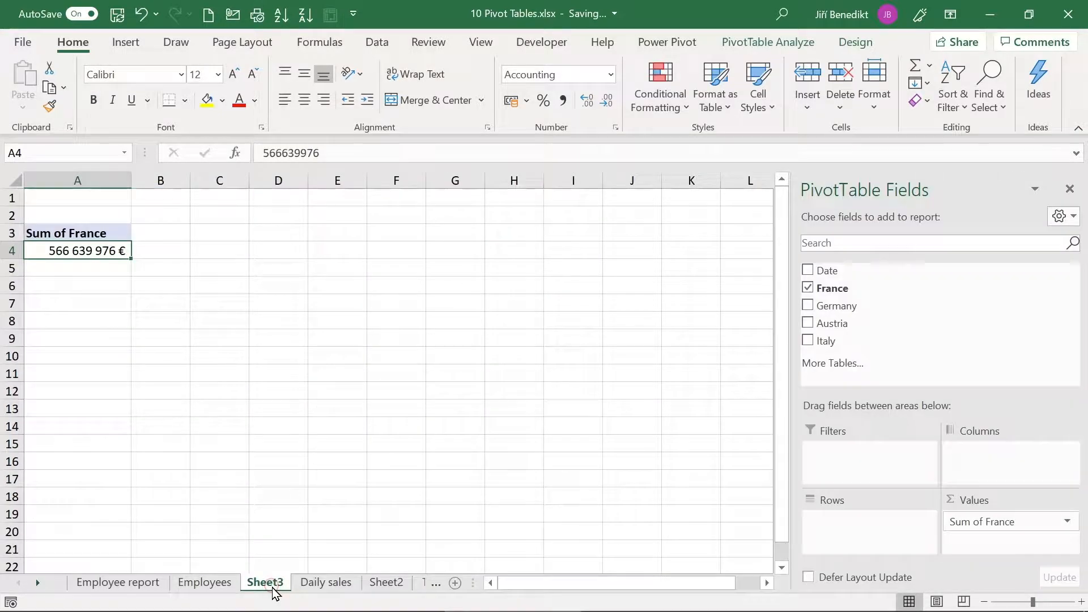
{"action": "mouse_move", "coordinate": [102, 247]}
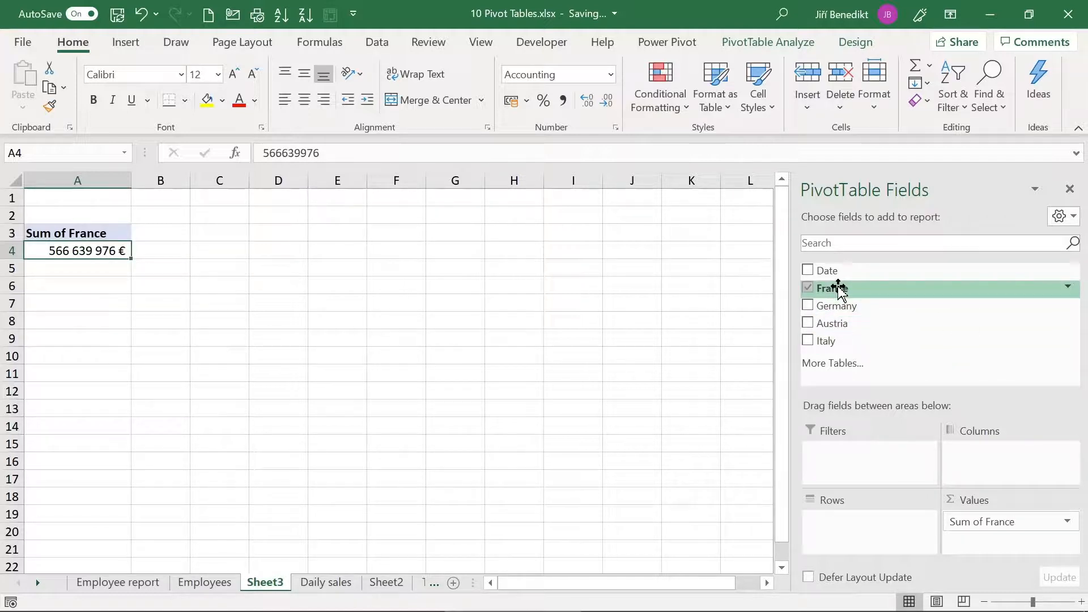
{"action": "left_click_drag", "start_coordinate": [850, 271], "coordinate": [883, 547]}
{"action": "left_click_drag", "start_coordinate": [889, 555], "coordinate": [889, 556]}
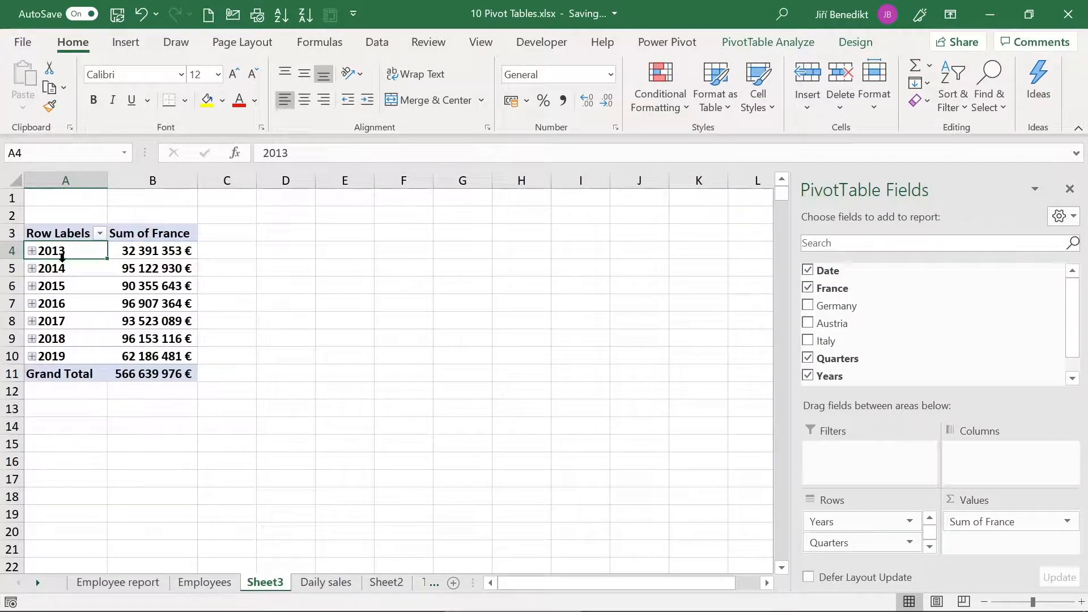
- Expand the year 2013 and its quarters Qtr3 and Qtr4 down to the monthly France revenue
{"action": "left_click", "coordinate": [33, 251]}
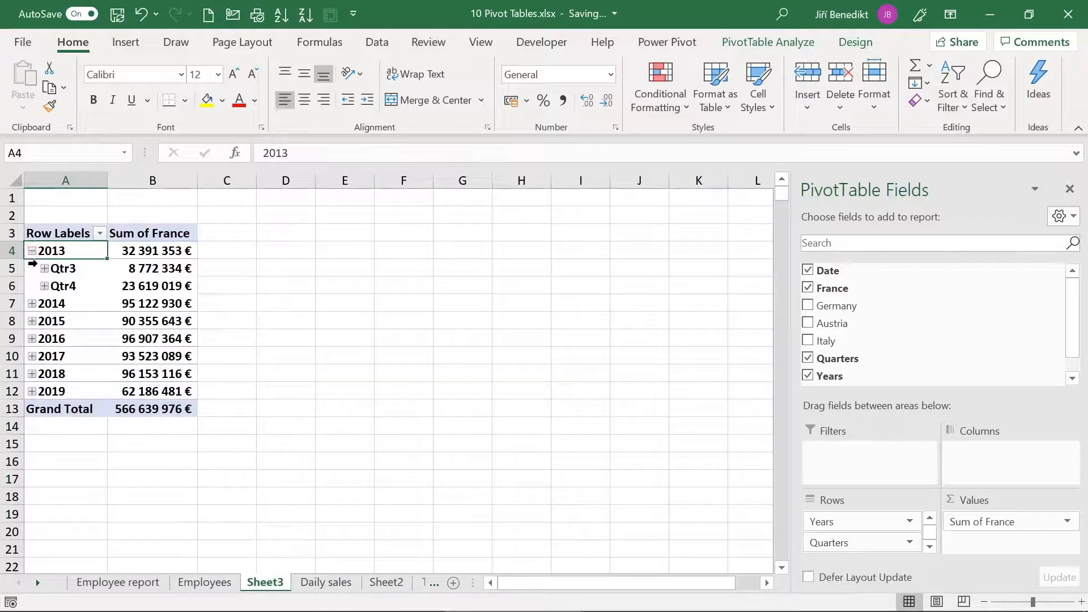
{"action": "left_click", "coordinate": [44, 269]}
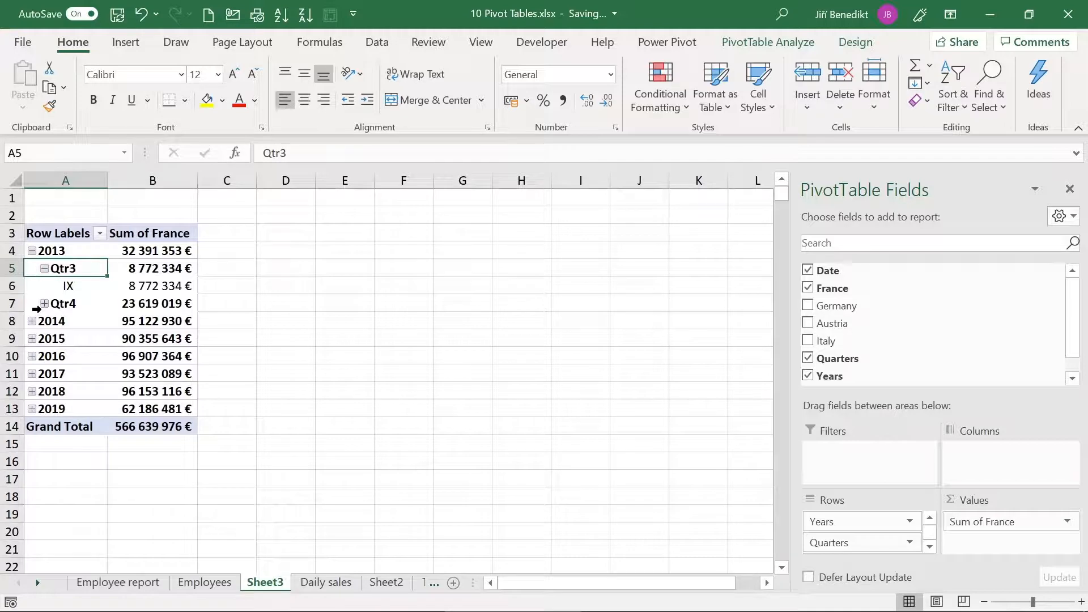
{"action": "left_click", "coordinate": [45, 305]}
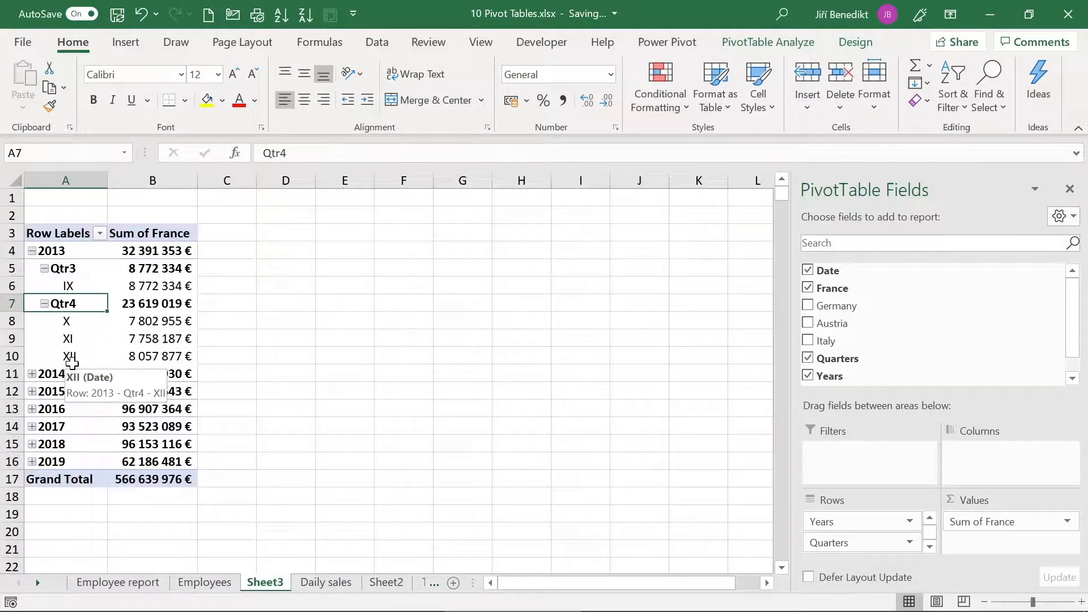
- Compare the daily dates and France revenue on the Daily sales sheet with the PivotTable's year, quarter and month groups
{"action": "left_click", "coordinate": [313, 583]}
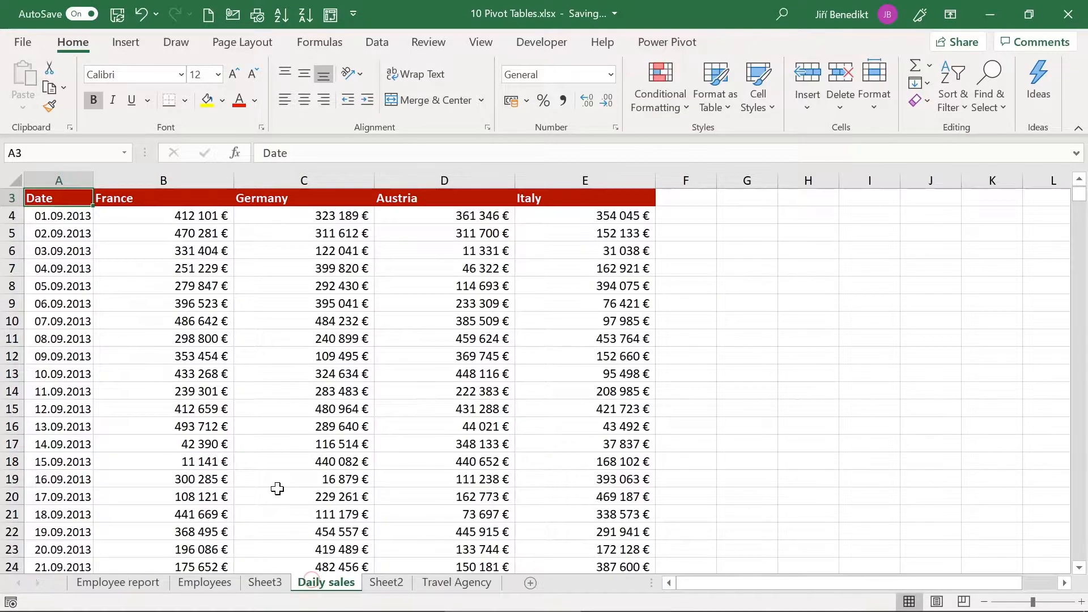
{"action": "left_click", "coordinate": [58, 219]}
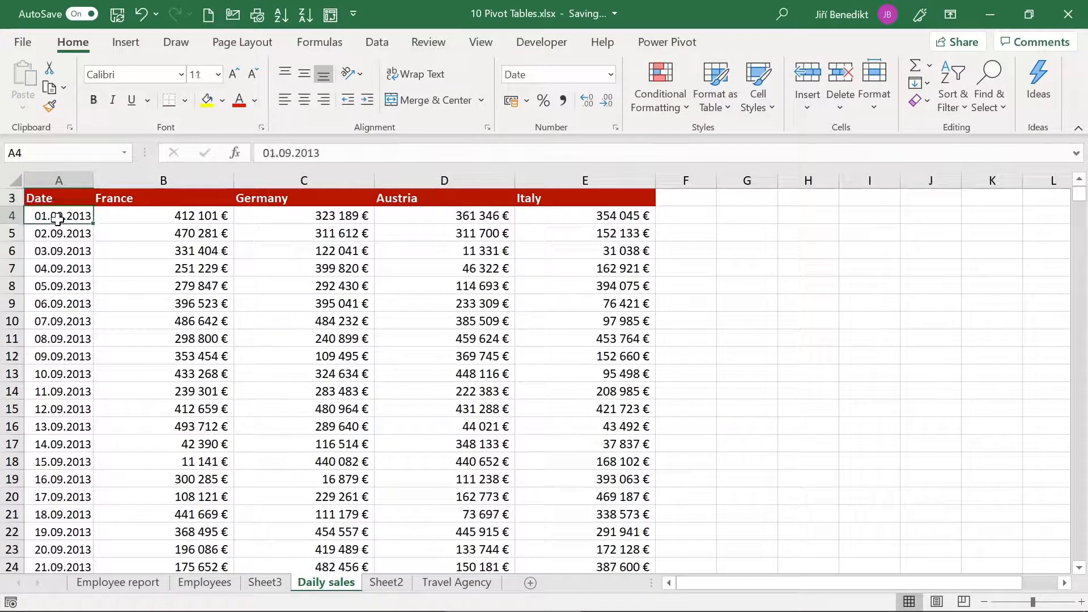
{"action": "key", "text": "Right"}
{"action": "key", "text": "Left"}
{"action": "key", "text": "Right"}
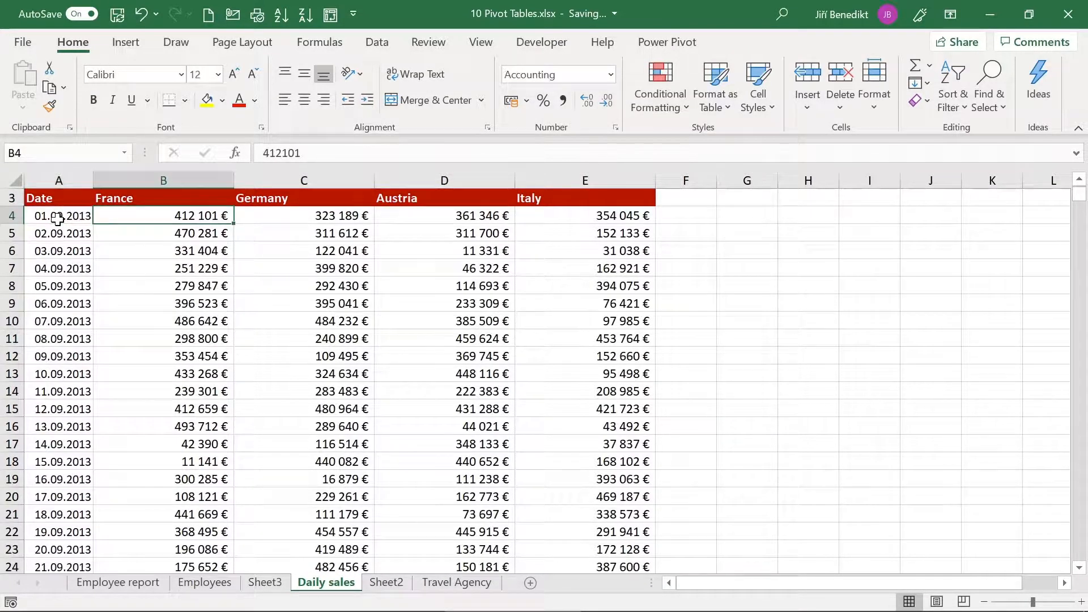
{"action": "key", "text": "Left"}
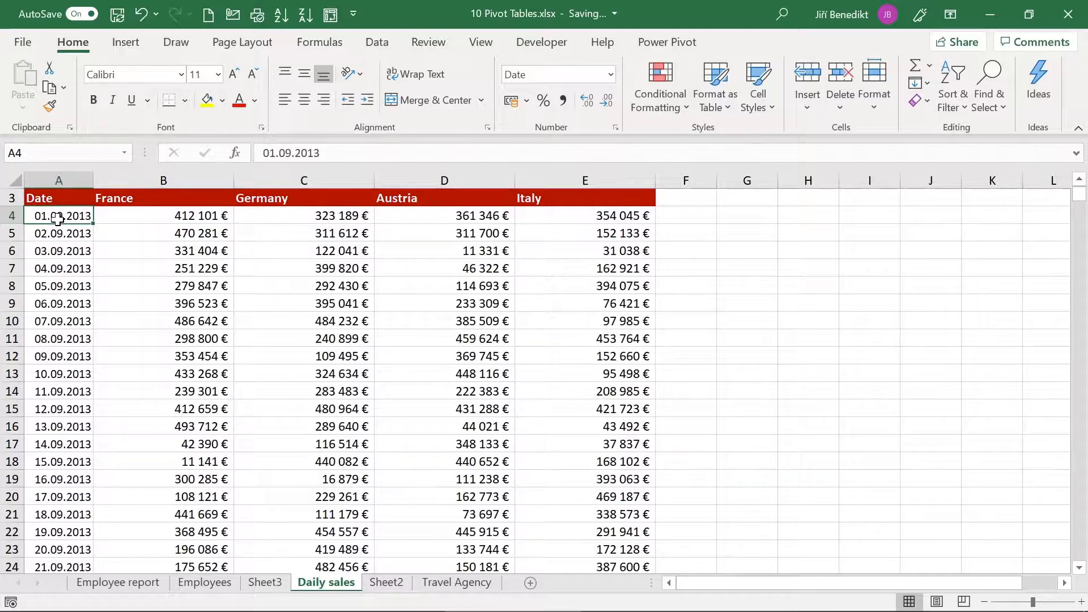
{"action": "left_click", "coordinate": [283, 583]}
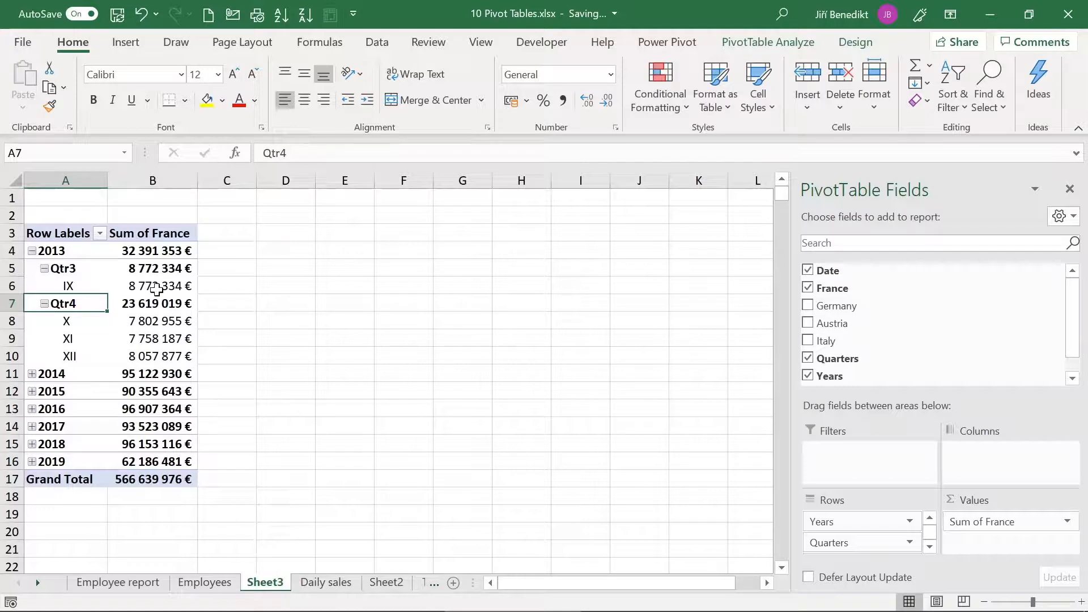
{"action": "mouse_move", "coordinate": [161, 273]}
{"action": "mouse_move", "coordinate": [67, 303]}
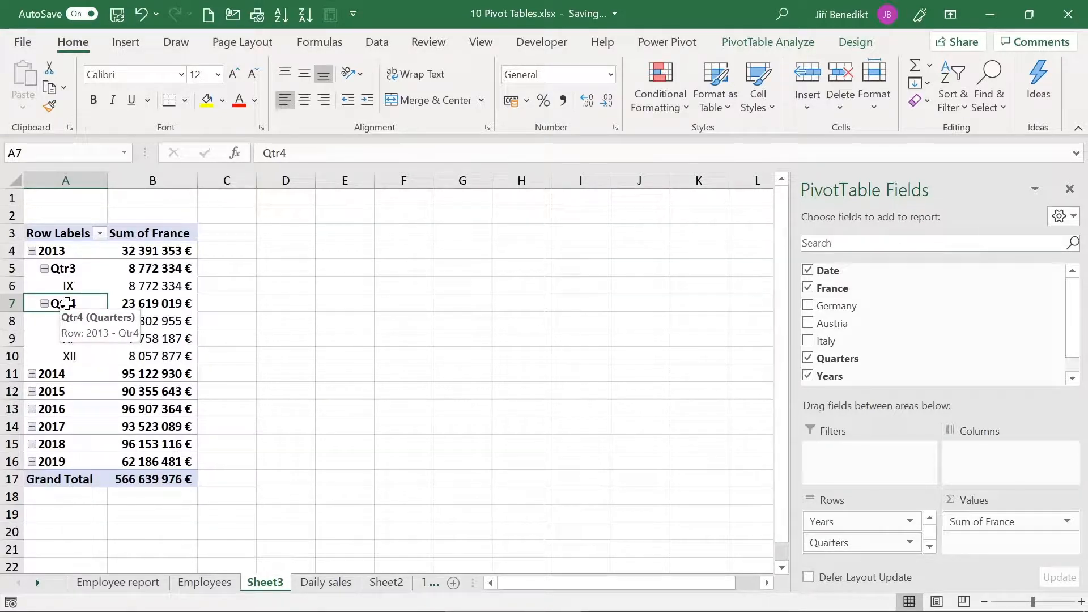
- Ungroup the date row labels so the PivotTable lists the France revenue by individual day
{"action": "left_click", "coordinate": [34, 250]}
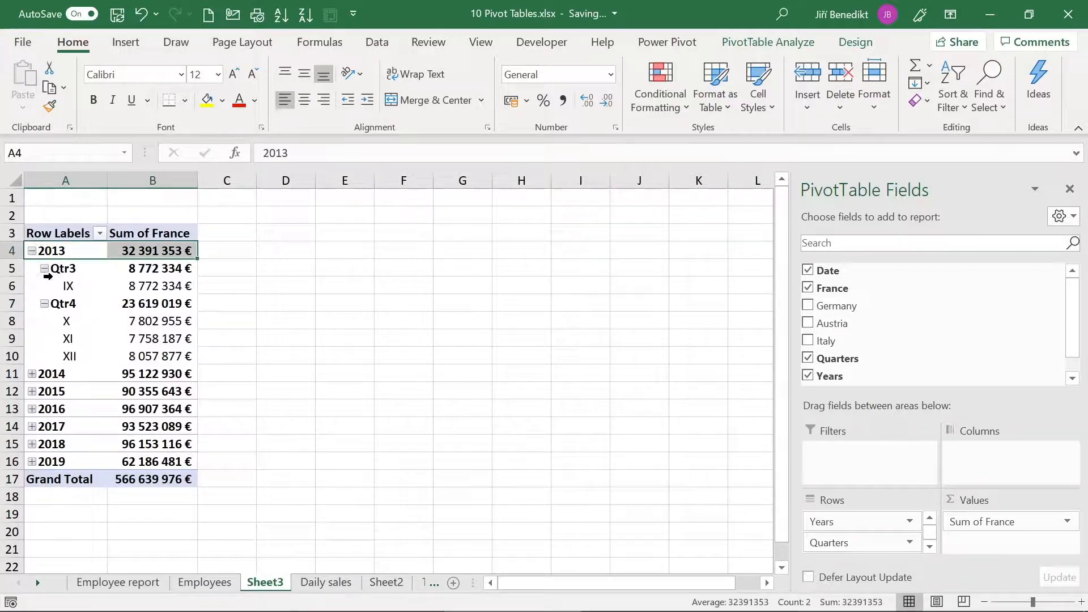
{"action": "right_click", "coordinate": [74, 252]}
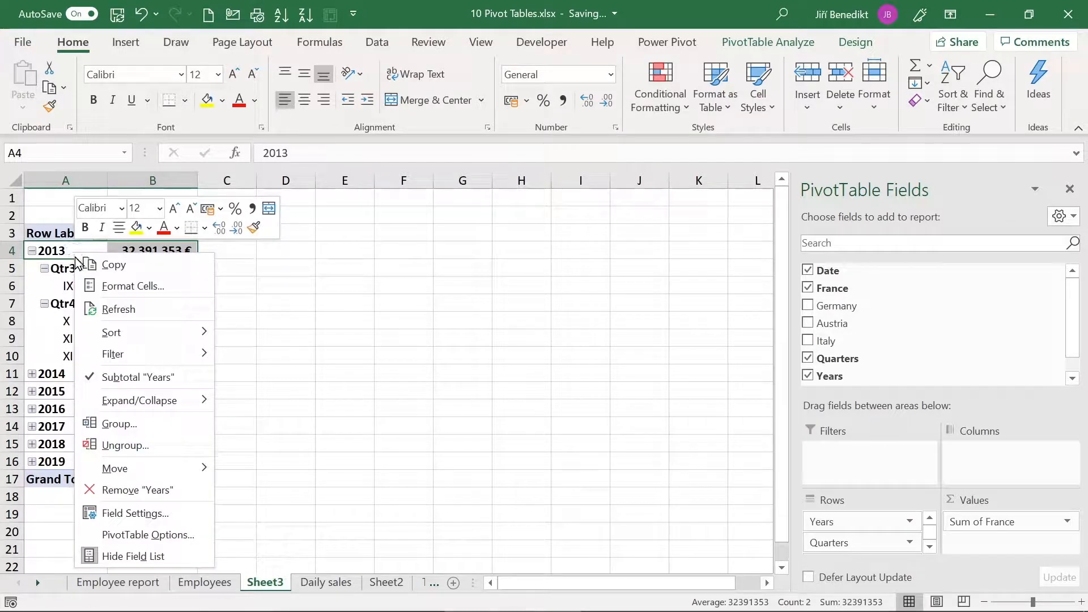
{"action": "left_click", "coordinate": [125, 444]}
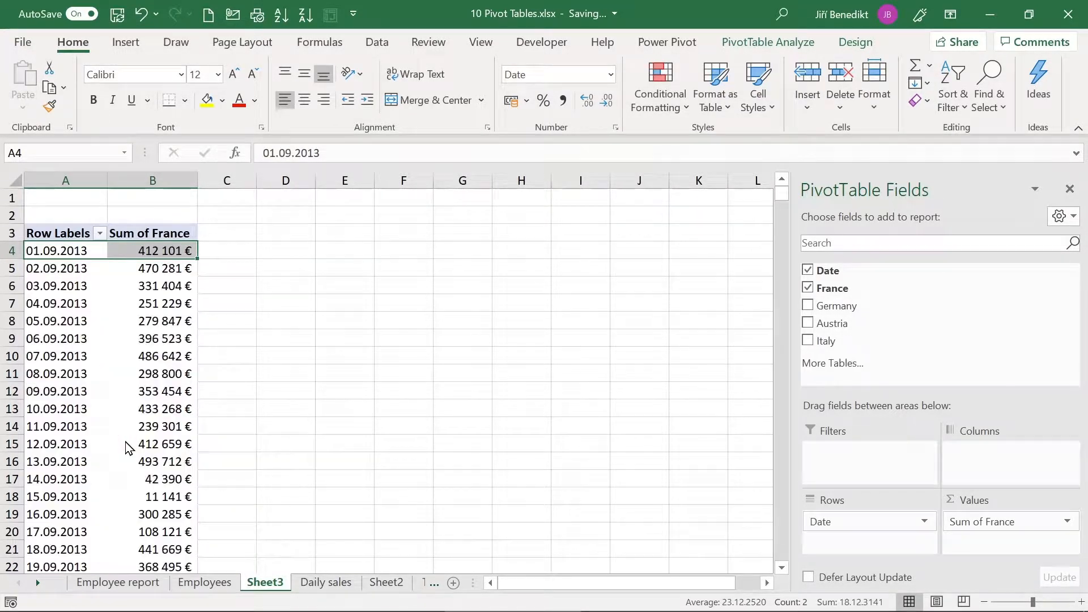
- Group the daily date row labels by Months and Years
{"action": "left_click", "coordinate": [63, 277]}
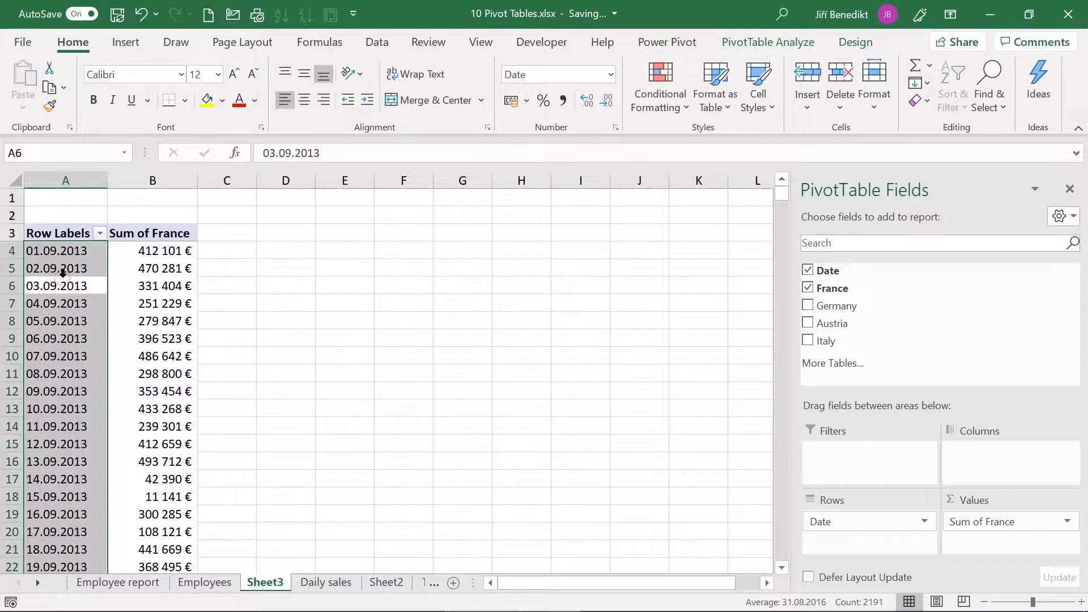
{"action": "left_click", "coordinate": [65, 269]}
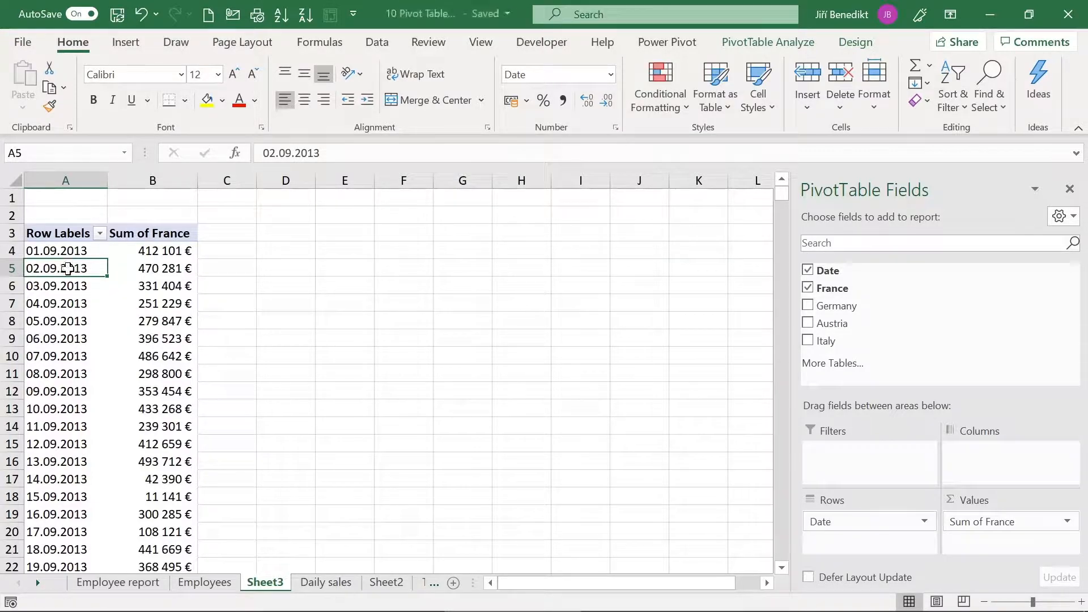
{"action": "right_click", "coordinate": [69, 270]}
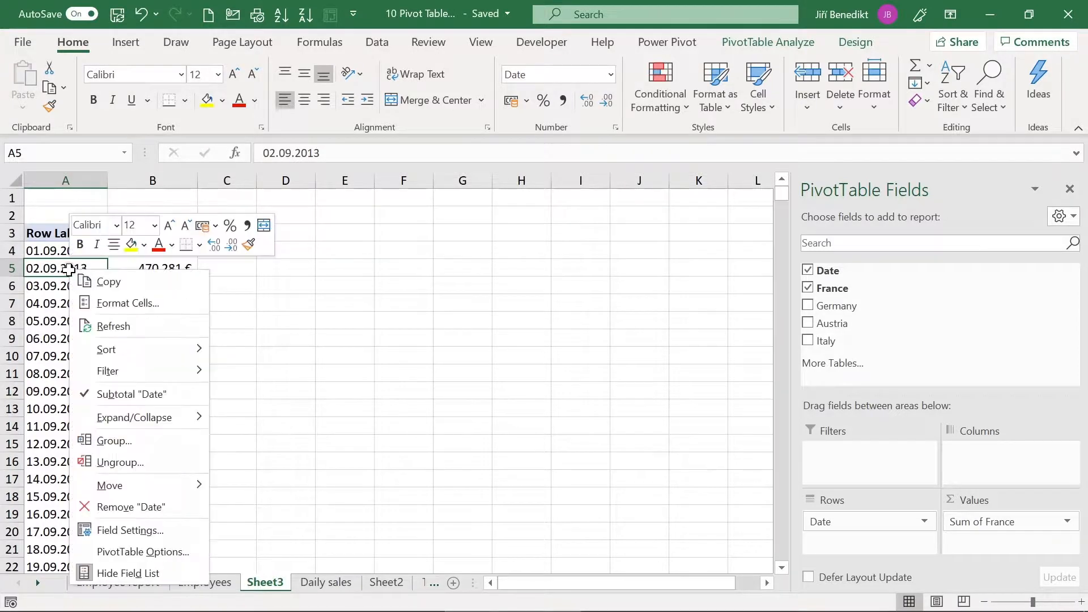
{"action": "left_click", "coordinate": [146, 448]}
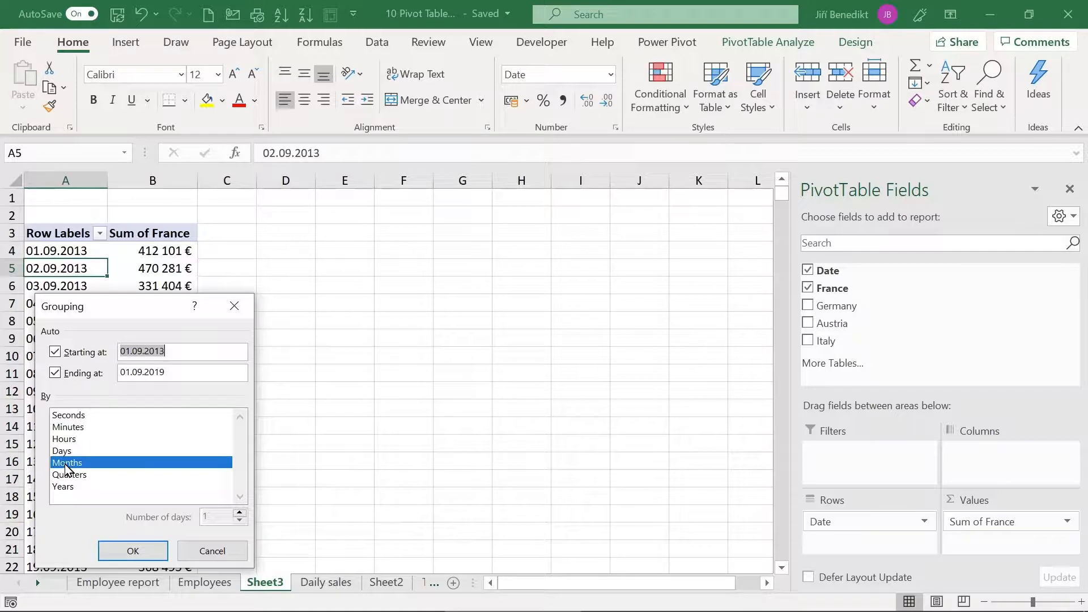
{"action": "left_click", "coordinate": [68, 488]}
{"action": "key", "text": "Return"}
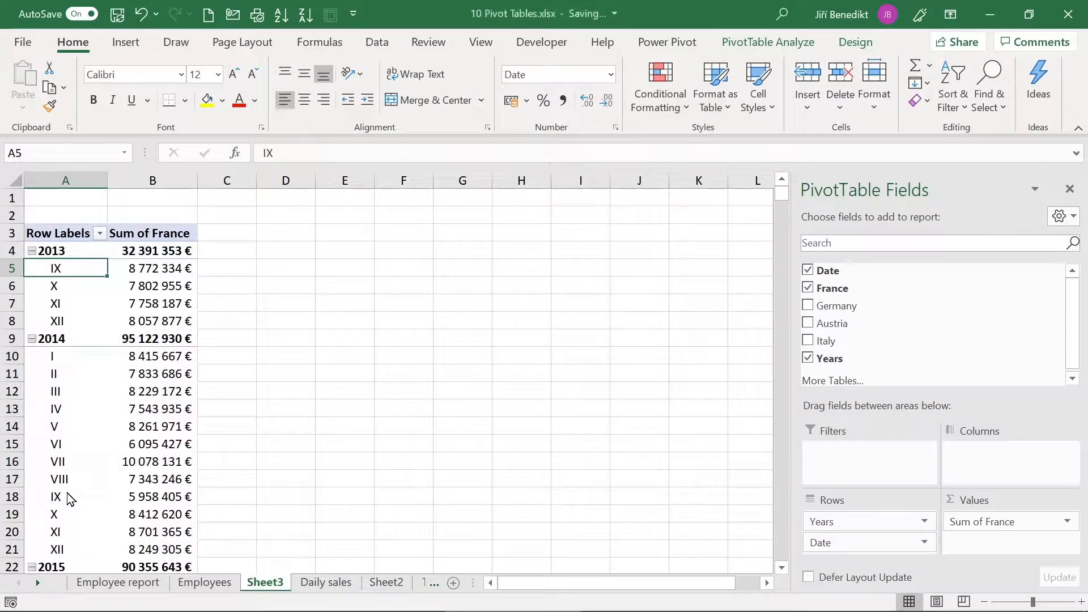
- Move the Years field from the rows to the columns, keeping the months as rows, and review the France revenue table
{"action": "scroll", "coordinate": [69, 499], "scroll_direction": "down", "scroll_amount": 3}
{"action": "scroll", "coordinate": [69, 499], "scroll_direction": "up", "scroll_amount": 3}
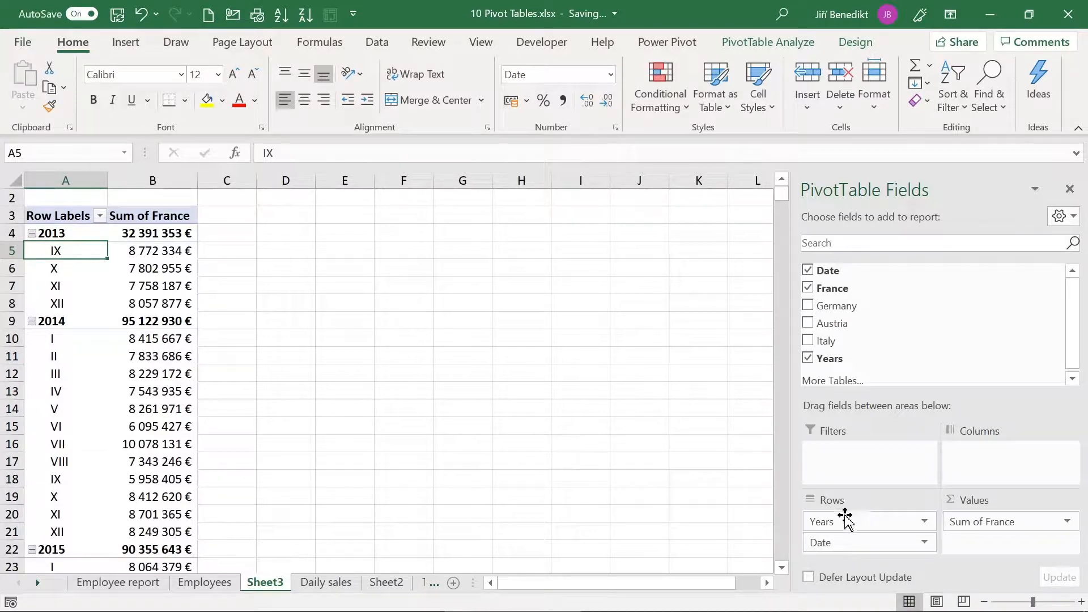
{"action": "left_click_drag", "start_coordinate": [845, 519], "coordinate": [993, 460]}
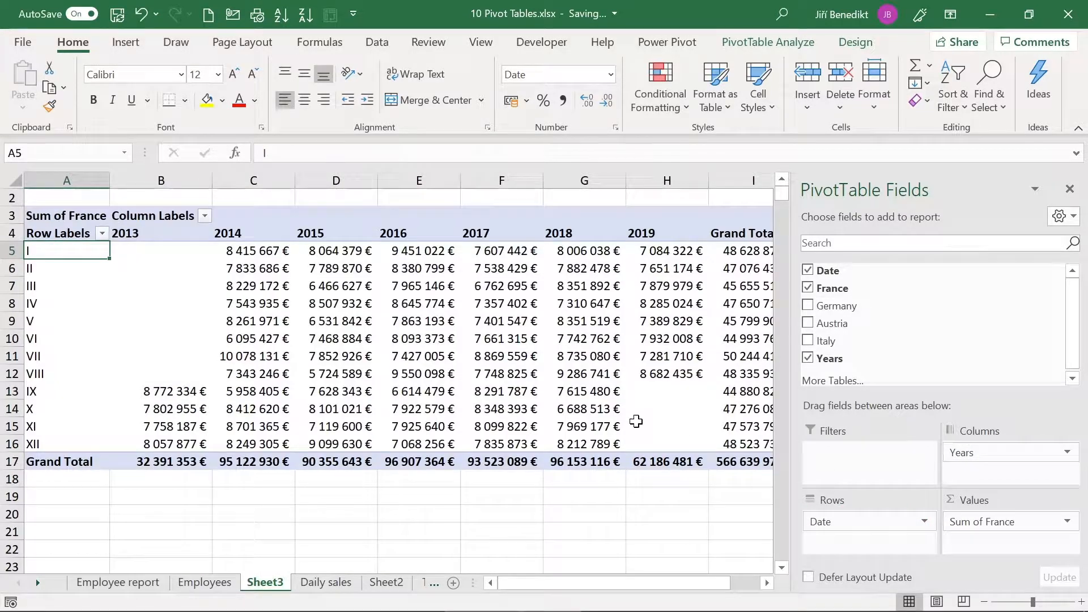
{"action": "scroll", "coordinate": [628, 421], "scroll_direction": "right", "scroll_amount": 3}
{"action": "scroll", "coordinate": [567, 428], "scroll_direction": "left", "scroll_amount": 3}
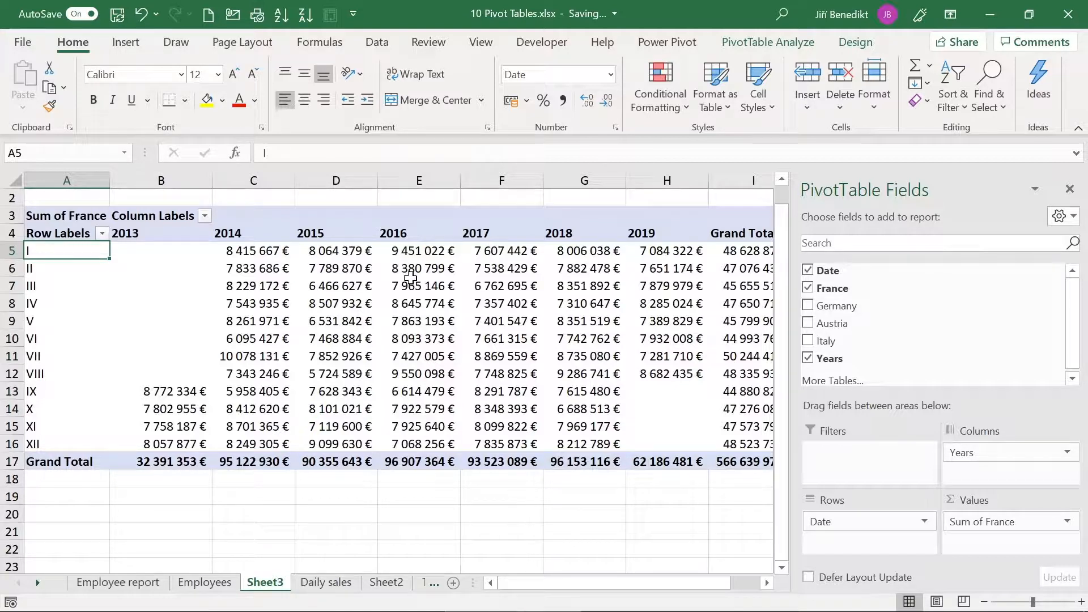
{"action": "mouse_move", "coordinate": [411, 278]}
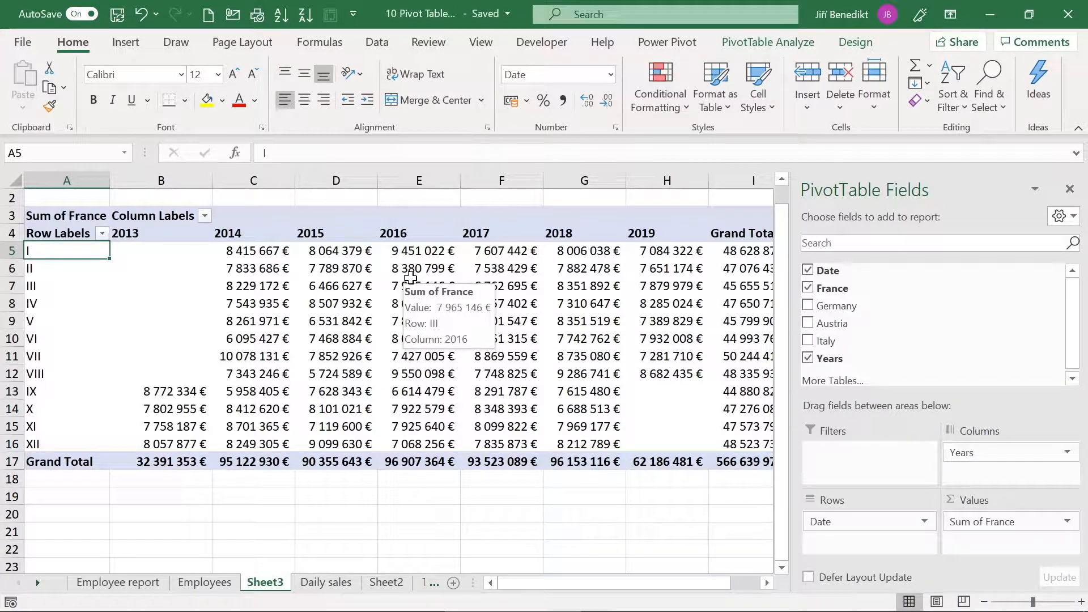
- Create an empty PivotTable from the Employees sheet data on a new worksheet
{"action": "left_click", "coordinate": [211, 581]}
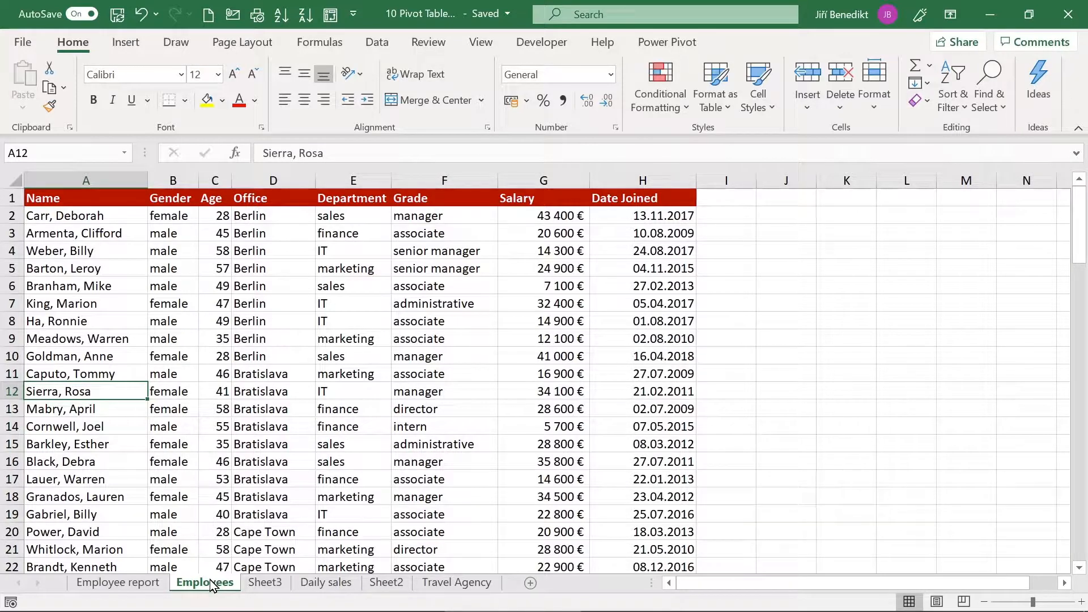
{"action": "left_click", "coordinate": [125, 46]}
{"action": "left_click", "coordinate": [52, 79]}
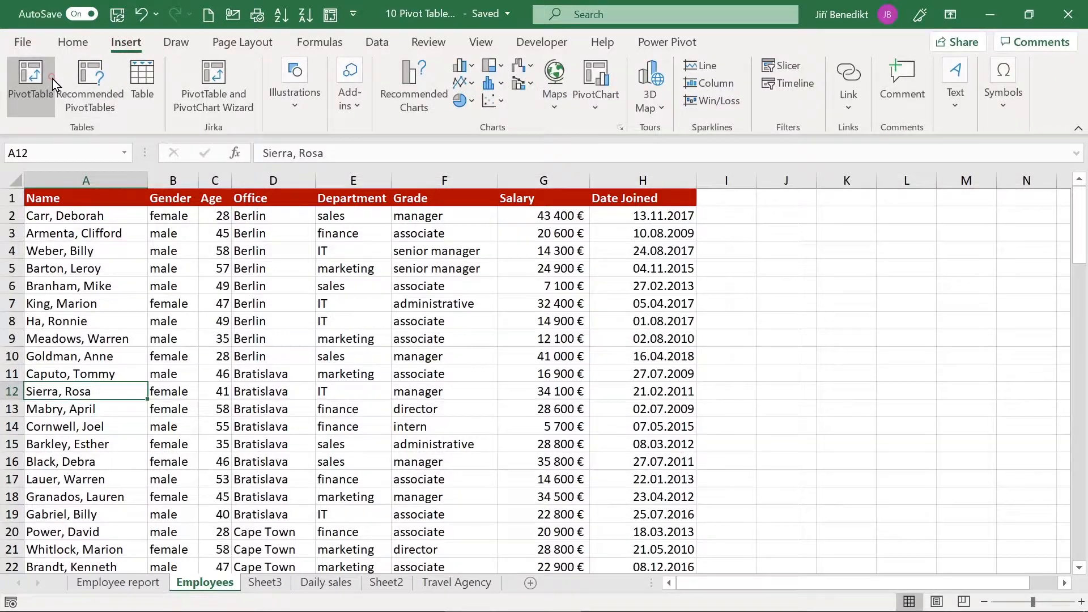
{"action": "key", "text": "Return"}
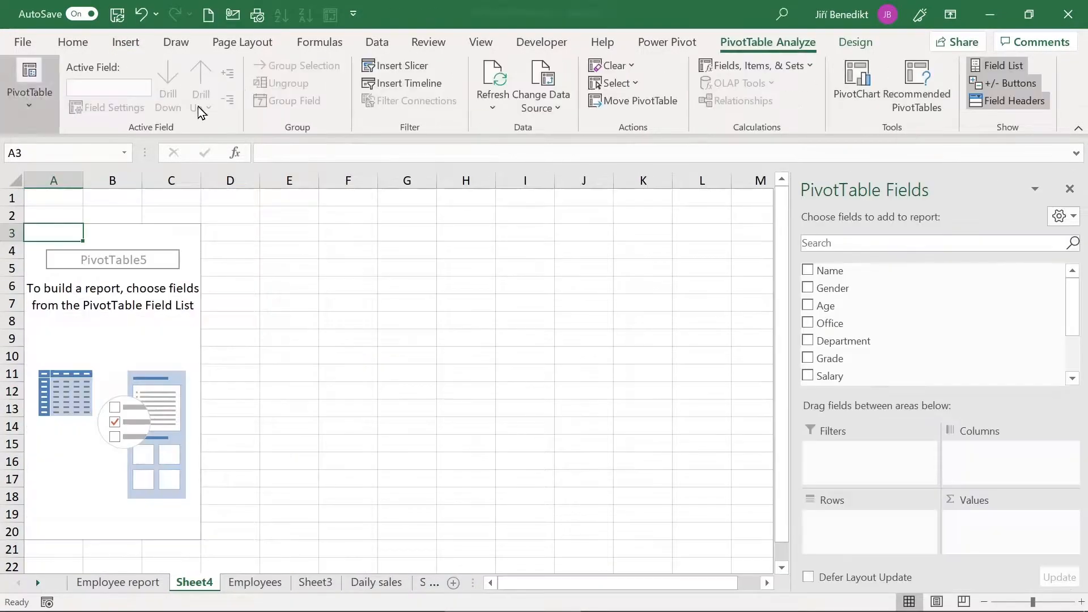
- Add Name to the values as a count and Office to the rows to count the employees in each office
{"action": "left_click_drag", "start_coordinate": [839, 271], "coordinate": [1007, 544]}
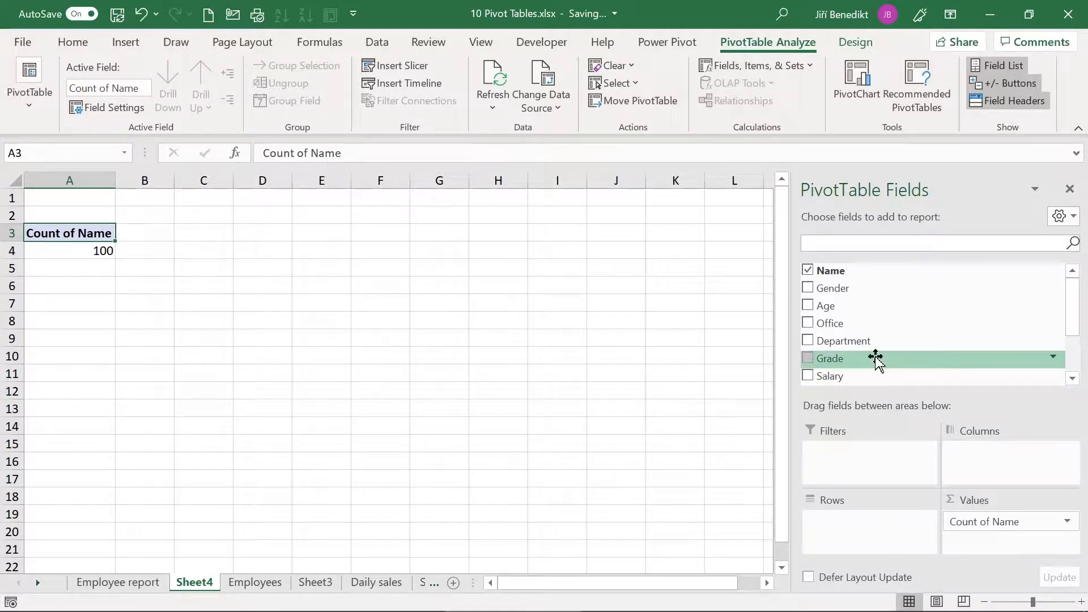
{"action": "left_click_drag", "start_coordinate": [888, 326], "coordinate": [902, 528]}
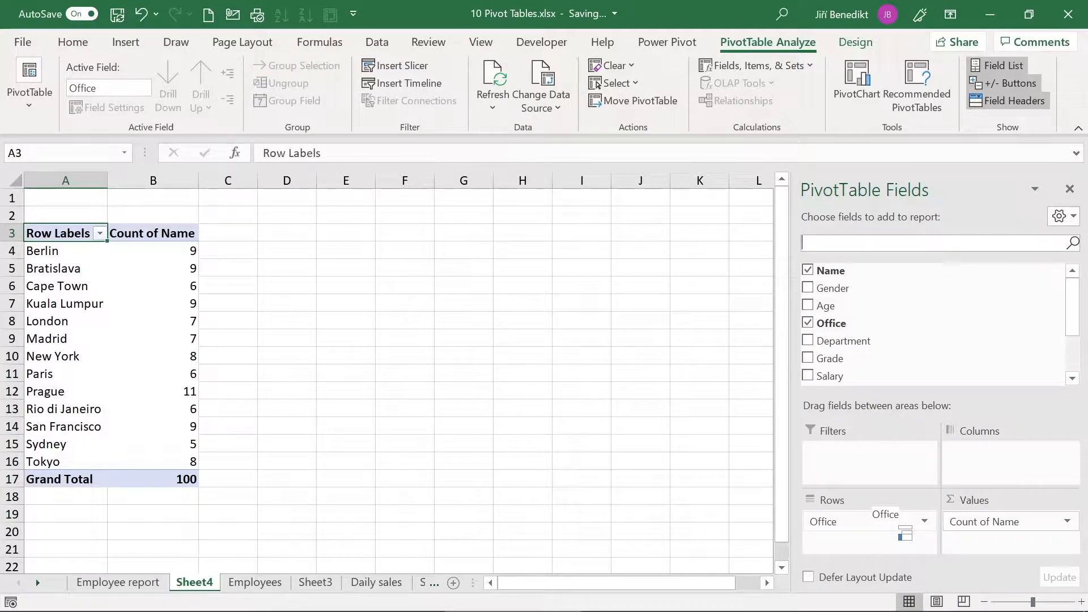
- Place the Office field in the rows area of the employee PivotTable
{"action": "left_click_drag", "start_coordinate": [902, 527], "coordinate": [827, 522]}
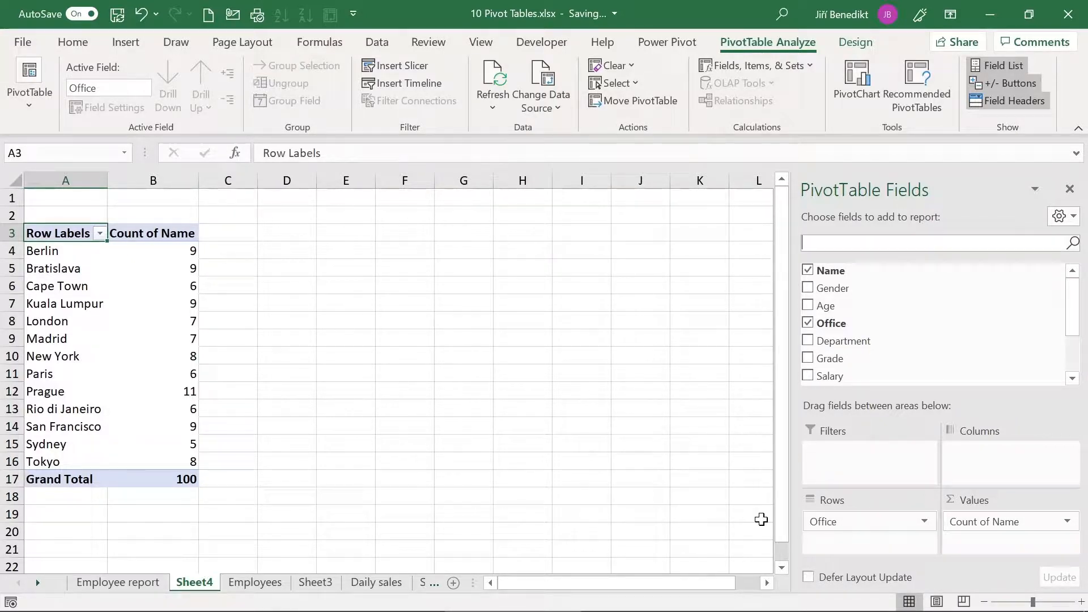
- Change the office in cell D10 of the Employees sheet to Frankfurt
{"action": "left_click", "coordinate": [252, 584]}
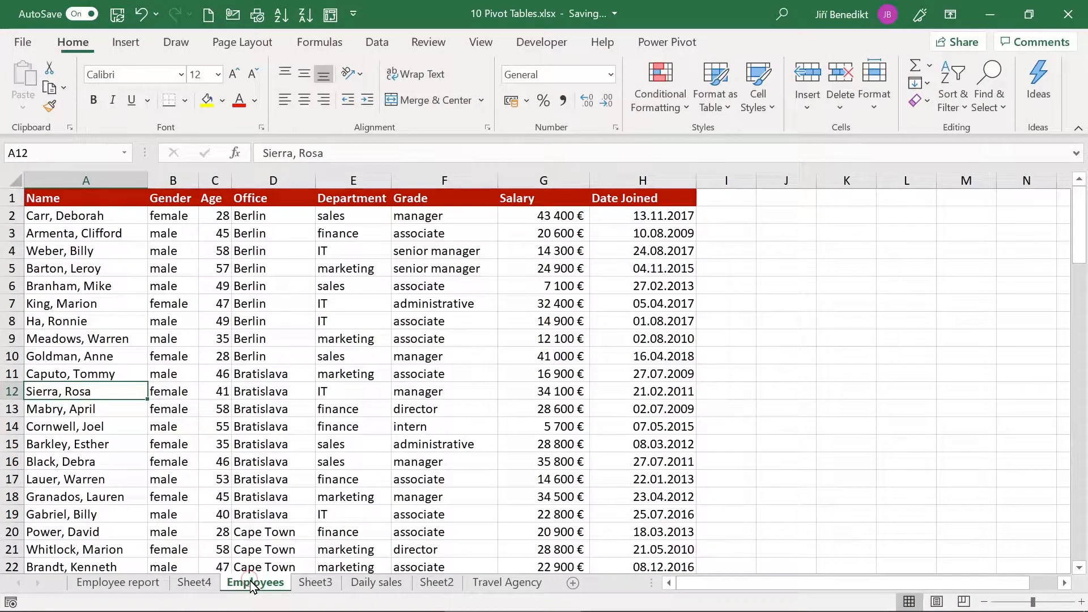
{"action": "left_click", "coordinate": [297, 355]}
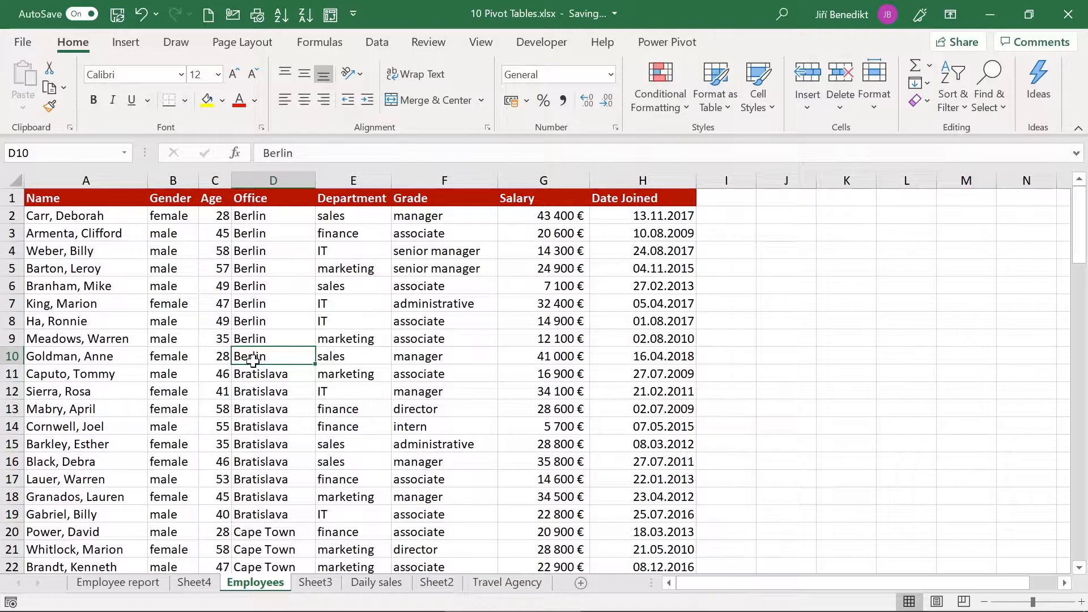
{"action": "double_click", "coordinate": [315, 363]}
{"action": "key", "text": "BackSpace"}
{"action": "key", "text": "BackSpace"}
{"action": "key", "text": "BackSpace"}
{"action": "key", "text": "BackSpace"}
{"action": "key", "text": "BackSpace"}
{"action": "key", "text": "BackSpace"}
{"action": "type", "text": "Frankfur"}
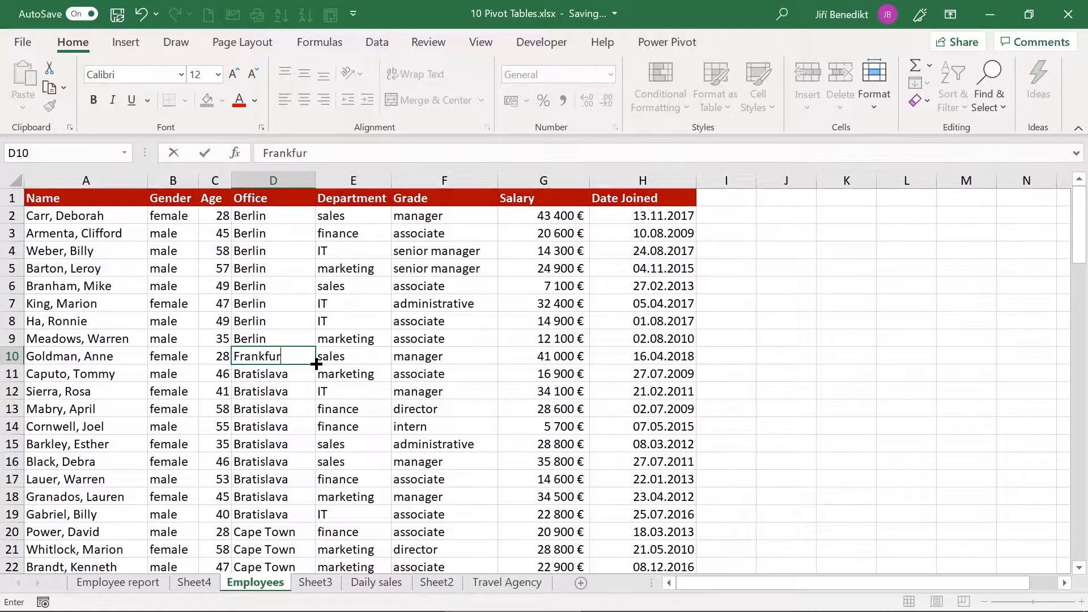
{"action": "type", "text": "t"}
{"action": "key", "text": "Return"}
{"action": "key", "text": "Up"}
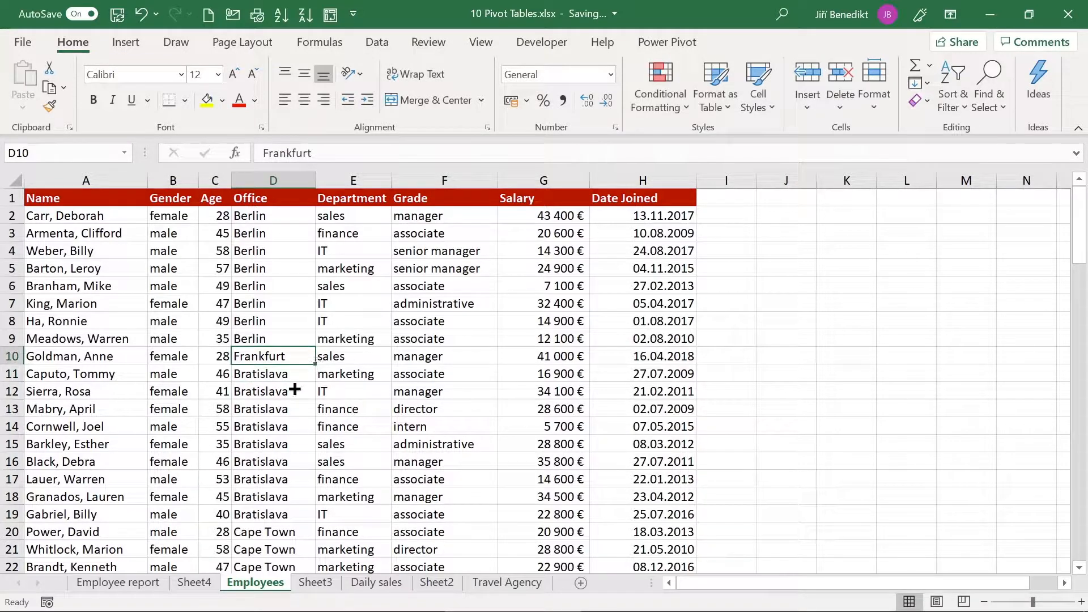
- Compare the office counts on Sheet4 with the edited Employees data and refresh that PivotTable
{"action": "left_click", "coordinate": [198, 584]}
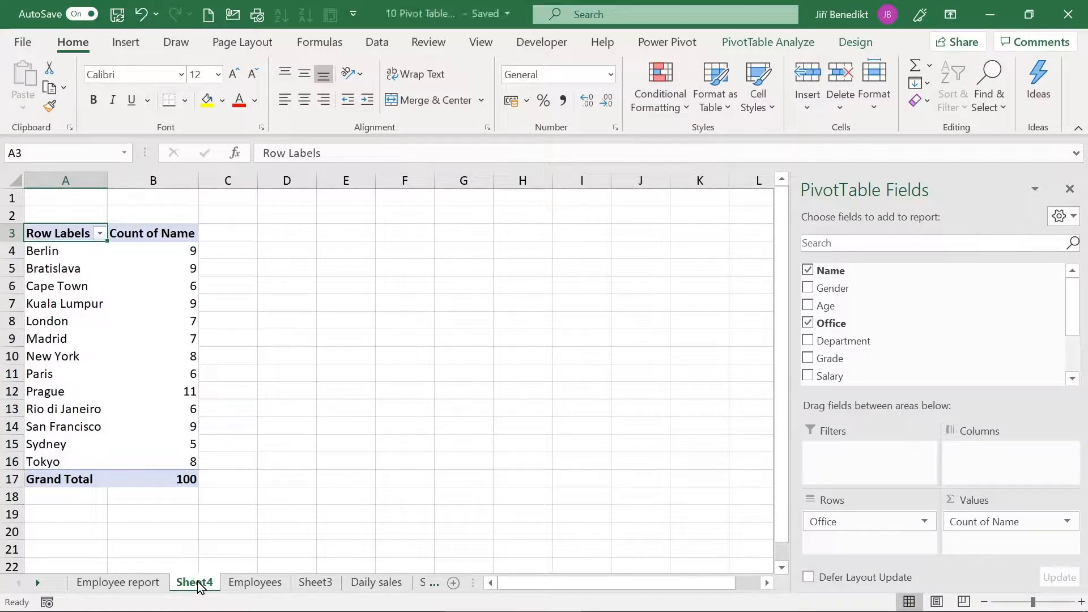
{"action": "left_click", "coordinate": [238, 586]}
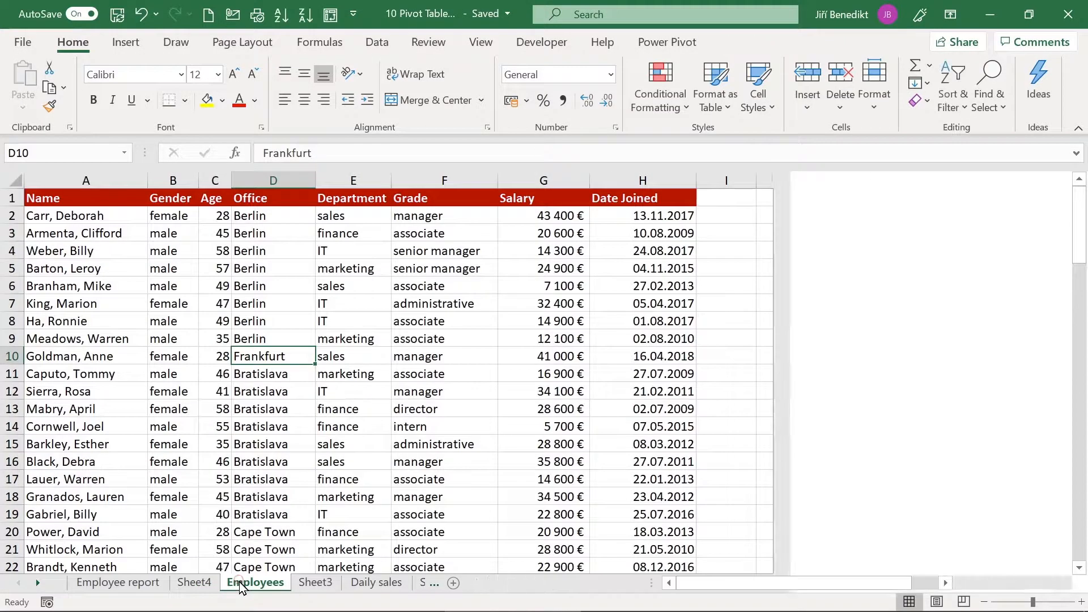
{"action": "left_click", "coordinate": [213, 587]}
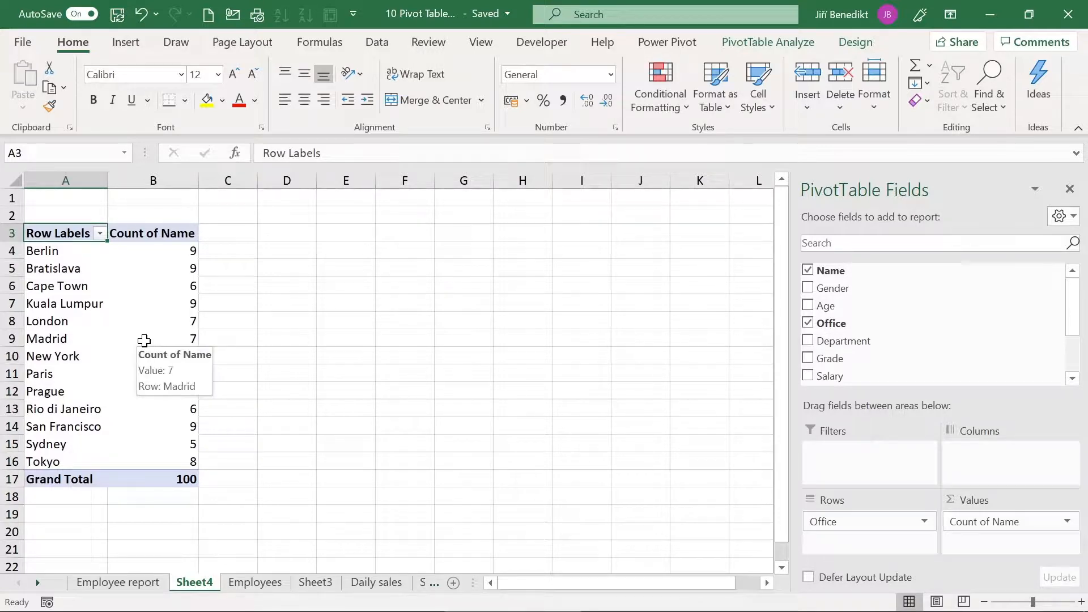
{"action": "right_click", "coordinate": [160, 278]}
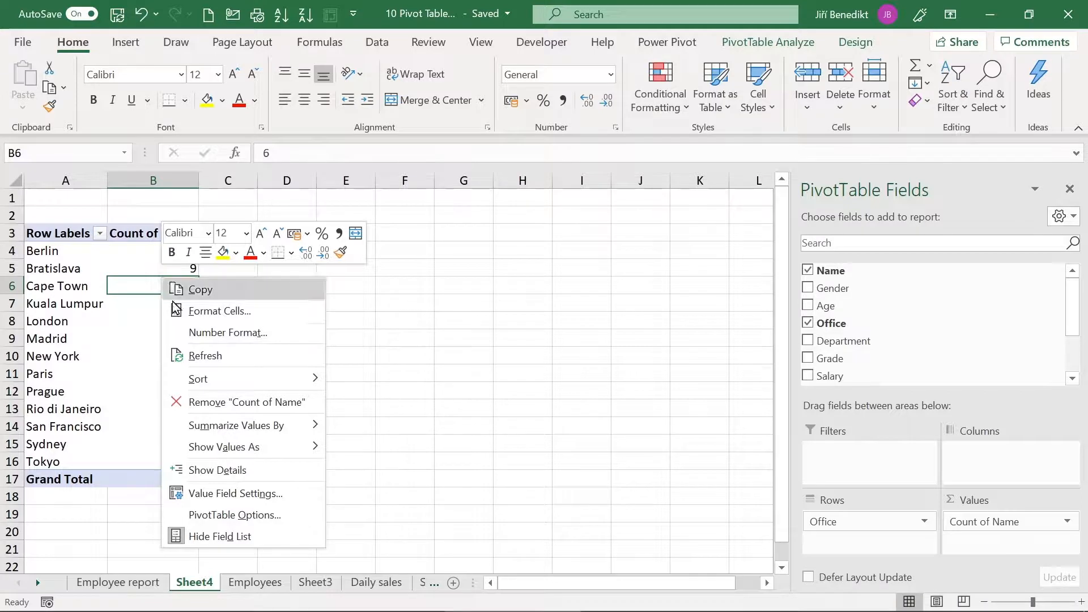
{"action": "left_click", "coordinate": [200, 357]}
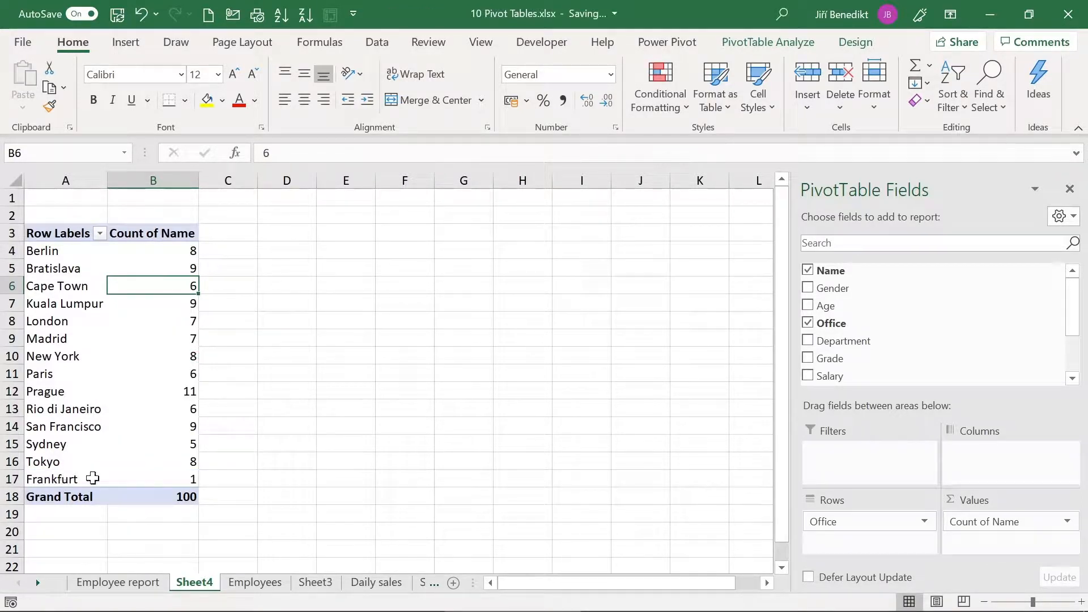
{"action": "mouse_move", "coordinate": [171, 480]}
- Refresh all PivotTables in the workbook at once
{"action": "left_click", "coordinate": [751, 42]}
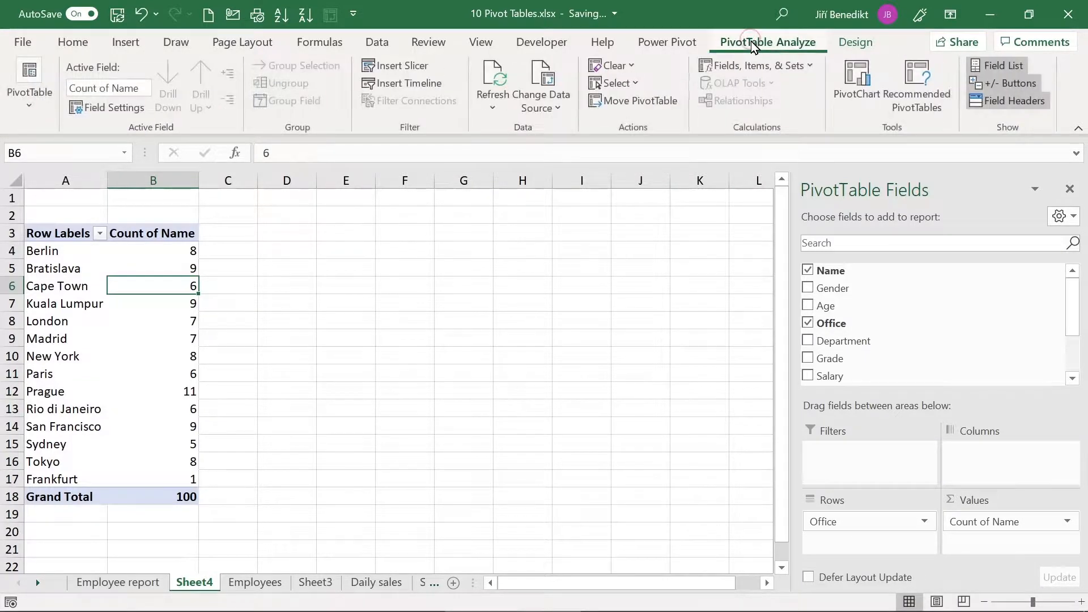
{"action": "left_click", "coordinate": [499, 101]}
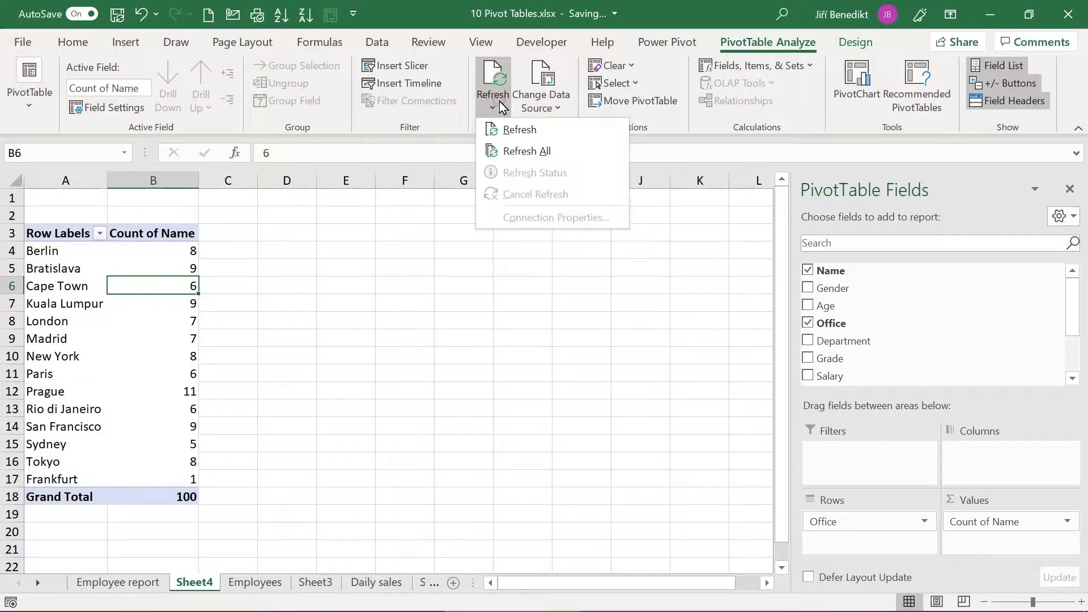
{"action": "left_click", "coordinate": [524, 152]}
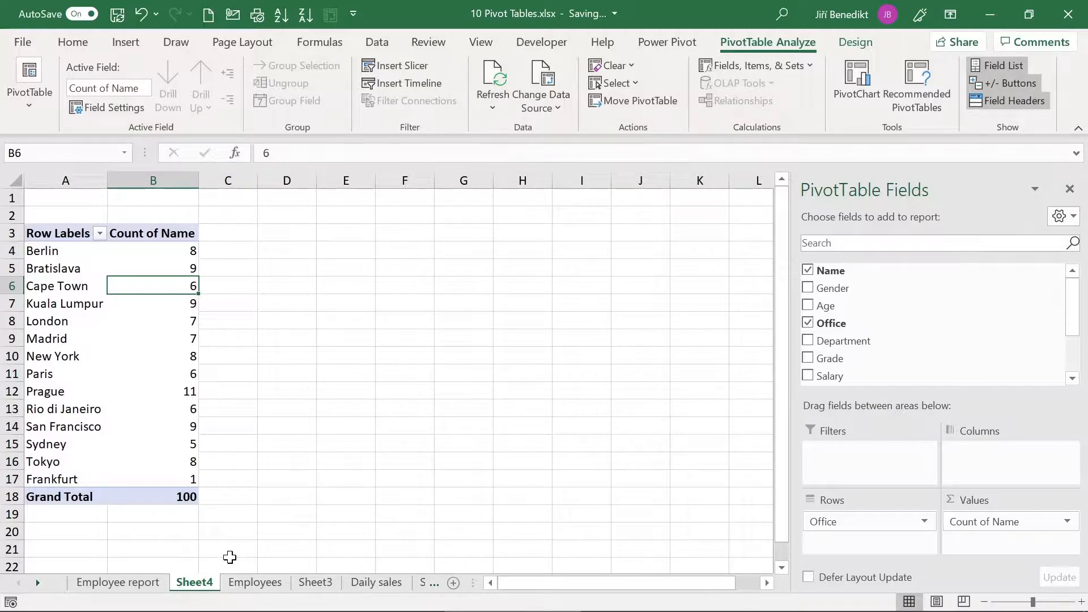
- Start a new employee record in row 102 of the Employees sheet with the employee's full name, gender male and age 30
{"action": "left_click", "coordinate": [255, 583]}
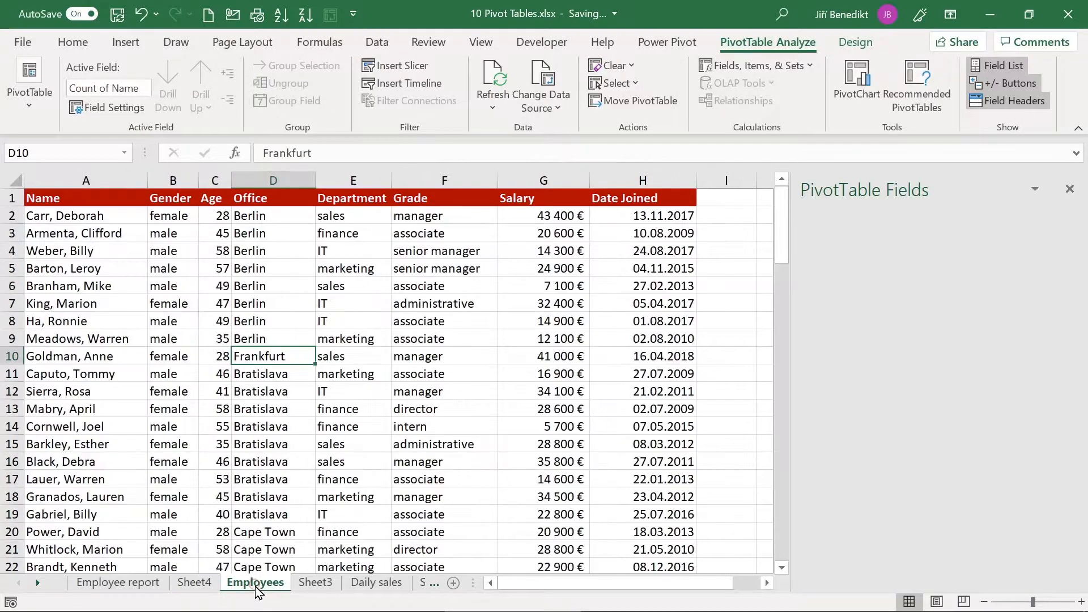
{"action": "left_click", "coordinate": [88, 412]}
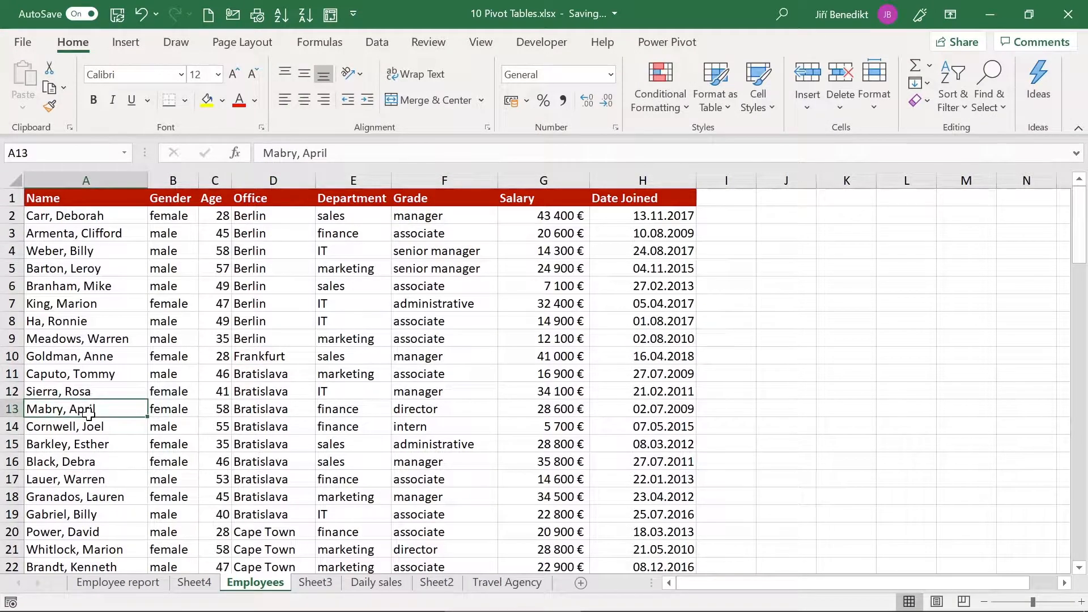
{"action": "key", "text": "ctrl+Down"}
{"action": "key", "text": "Down"}
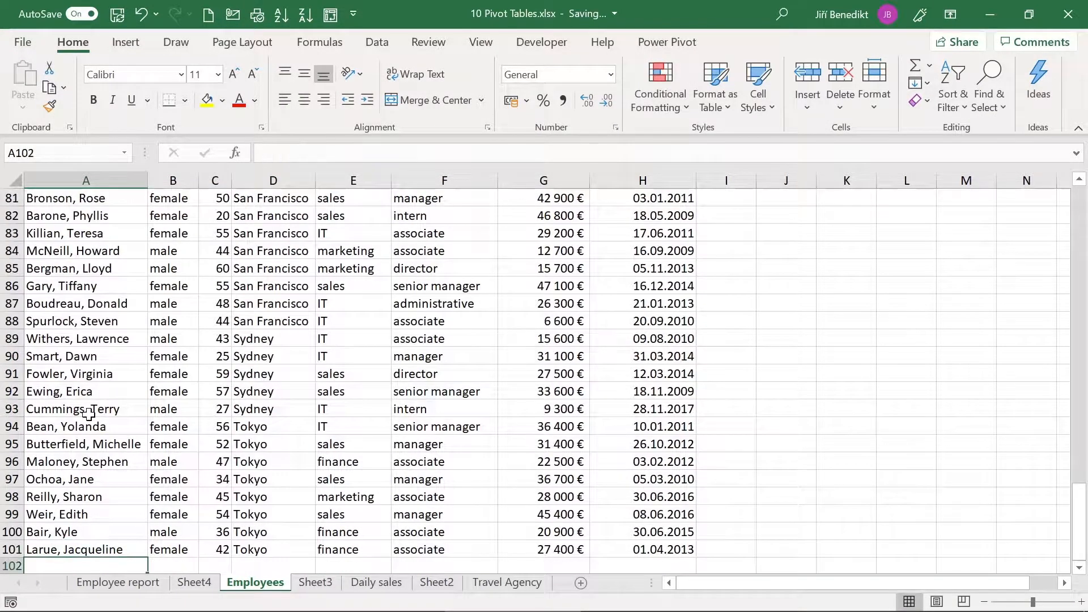
{"action": "key", "text": "Down"}
{"action": "key", "text": "Up"}
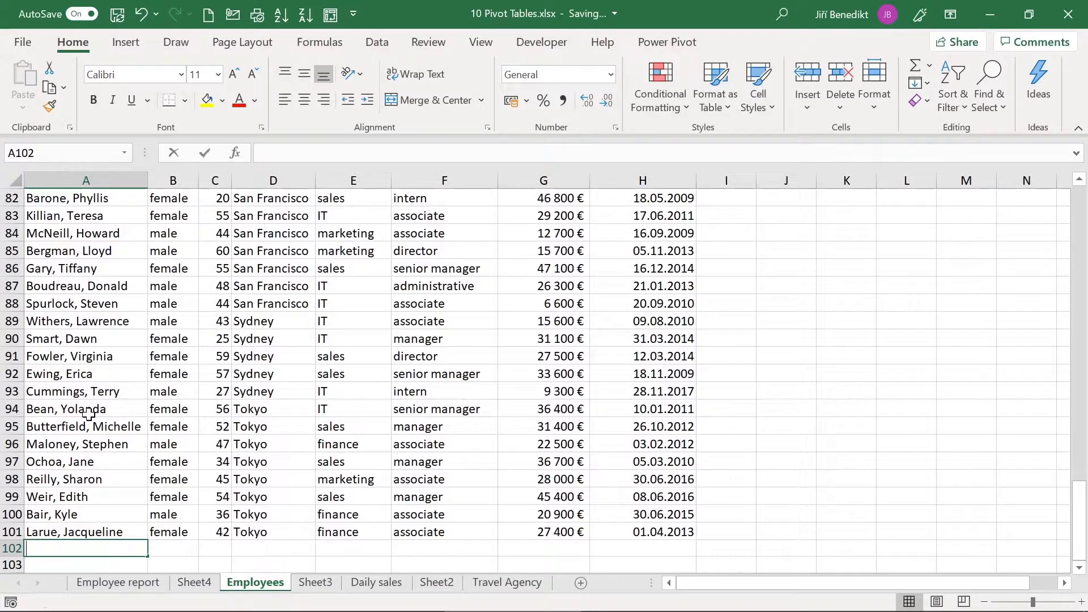
{"action": "type", "text": "Jo"}
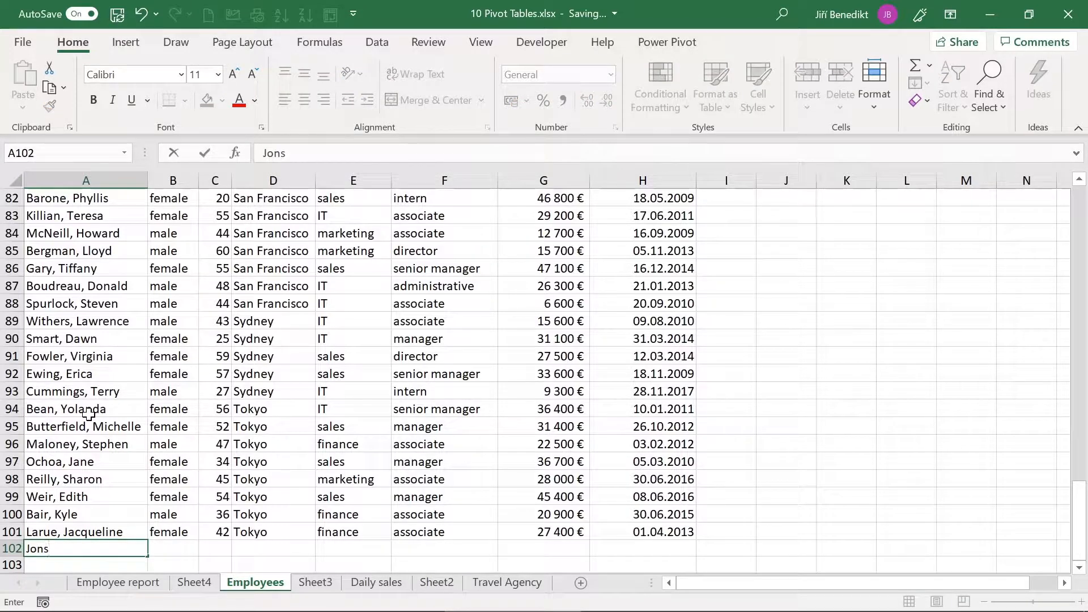
{"action": "type", "text": "nes, Adam"}
{"action": "key", "text": "Tab"}
{"action": "type", "text": "m"}
{"action": "key", "text": "Tab"}
{"action": "type", "text": "30"}
{"action": "key", "text": "Tab"}
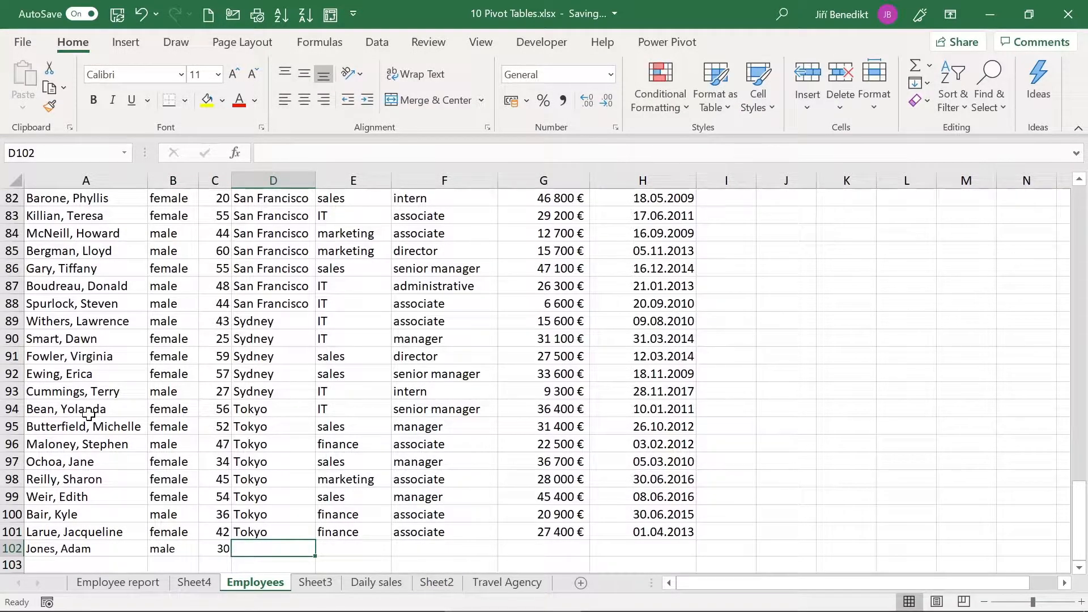
- Fill in the new employee's office Osaka, department finance, grade manager and date joined 27.08.2019, leaving the salary blank
{"action": "type", "text": "Osaka"}
{"action": "key", "text": "Tab"}
{"action": "type", "text": "f"}
{"action": "key", "text": "Tab"}
{"action": "type", "text": "manager"}
{"action": "key", "text": "Tab"}
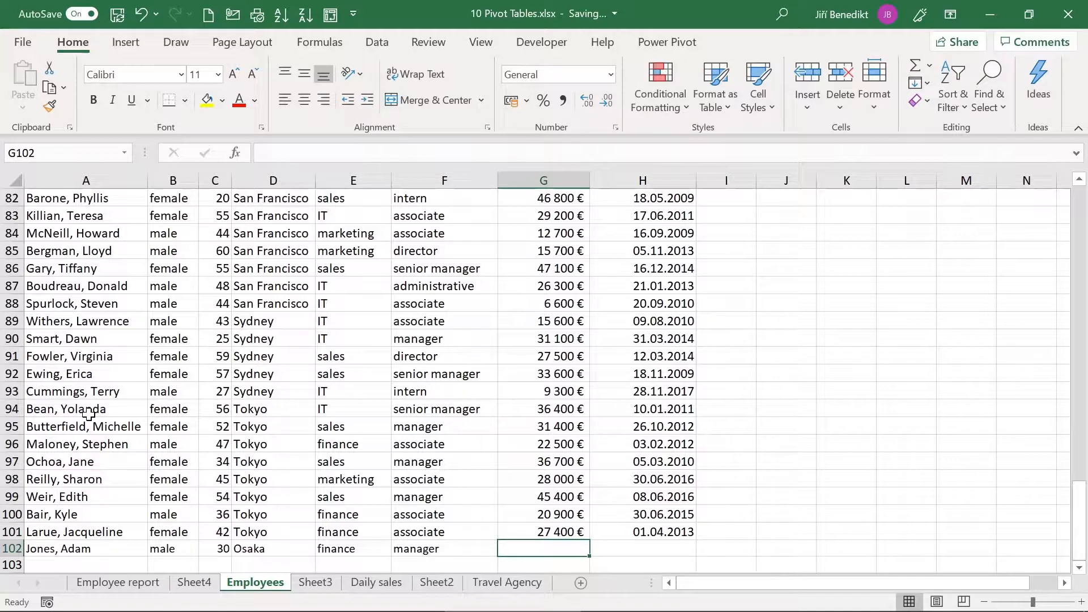
{"action": "key", "text": "Up"}
{"action": "key", "text": "Down"}
{"action": "key", "text": "Right"}
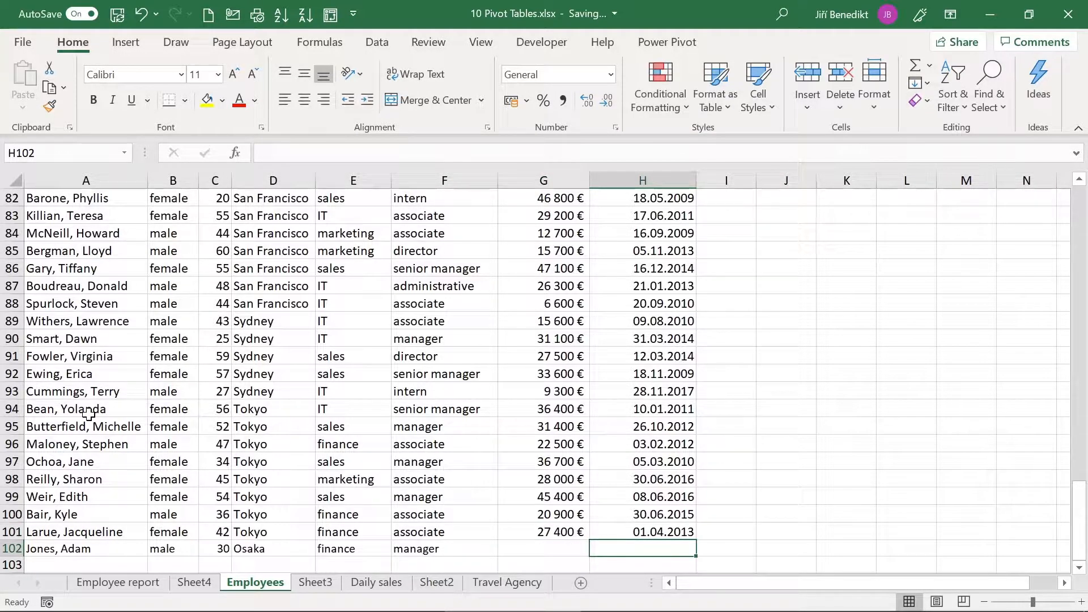
{"action": "key", "text": "ctrl+semicolon"}
{"action": "key", "text": "Return"}
{"action": "key", "text": "Up"}
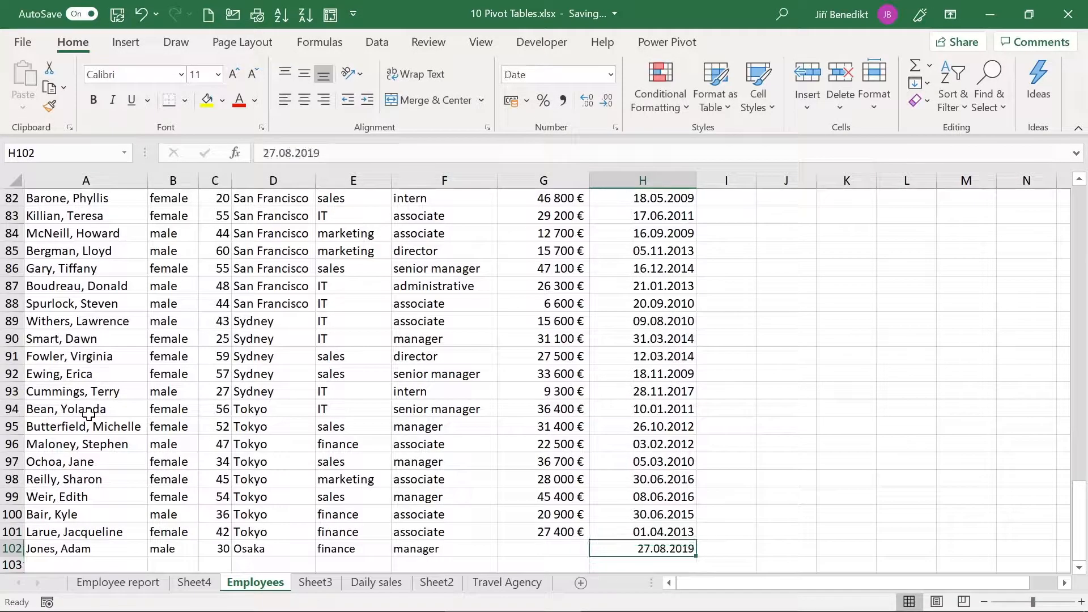
- Refresh the office count PivotTable on Sheet4 after adding the employee in row 102
{"action": "left_click", "coordinate": [206, 586]}
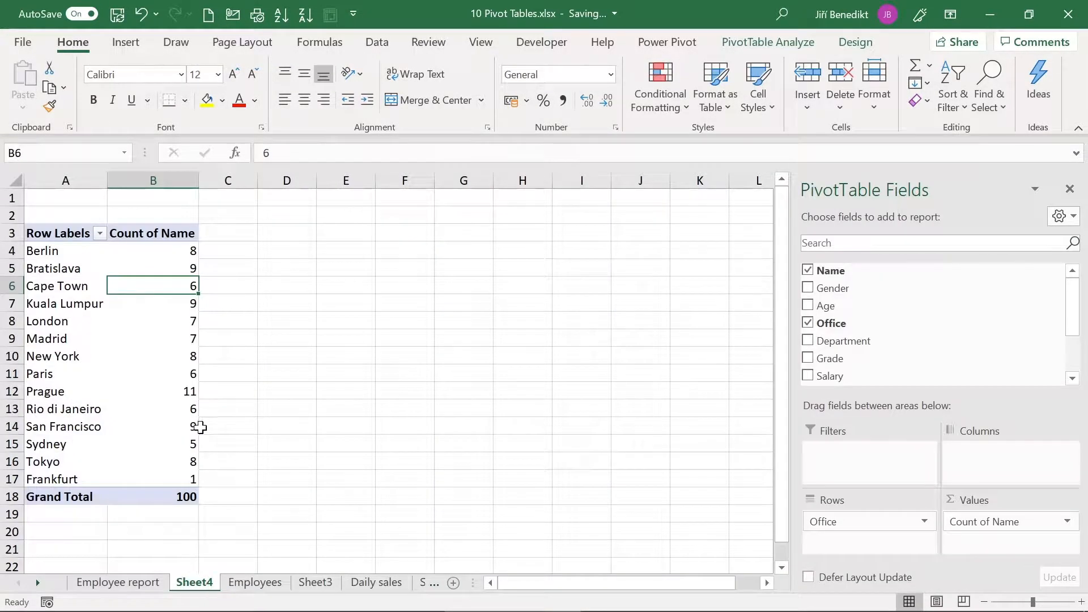
{"action": "right_click", "coordinate": [175, 285]}
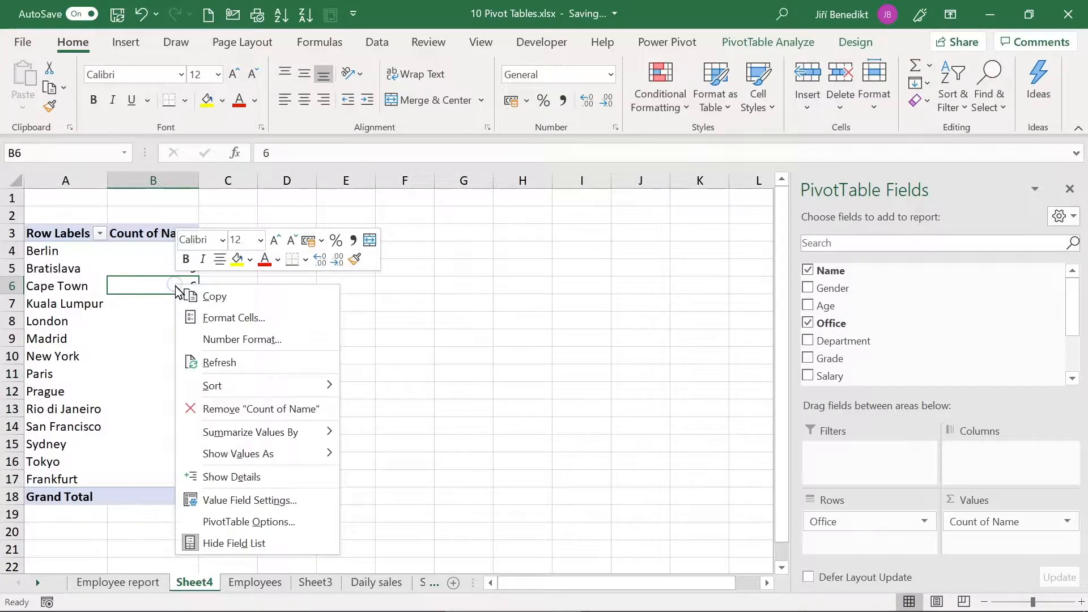
{"action": "left_click", "coordinate": [211, 363]}
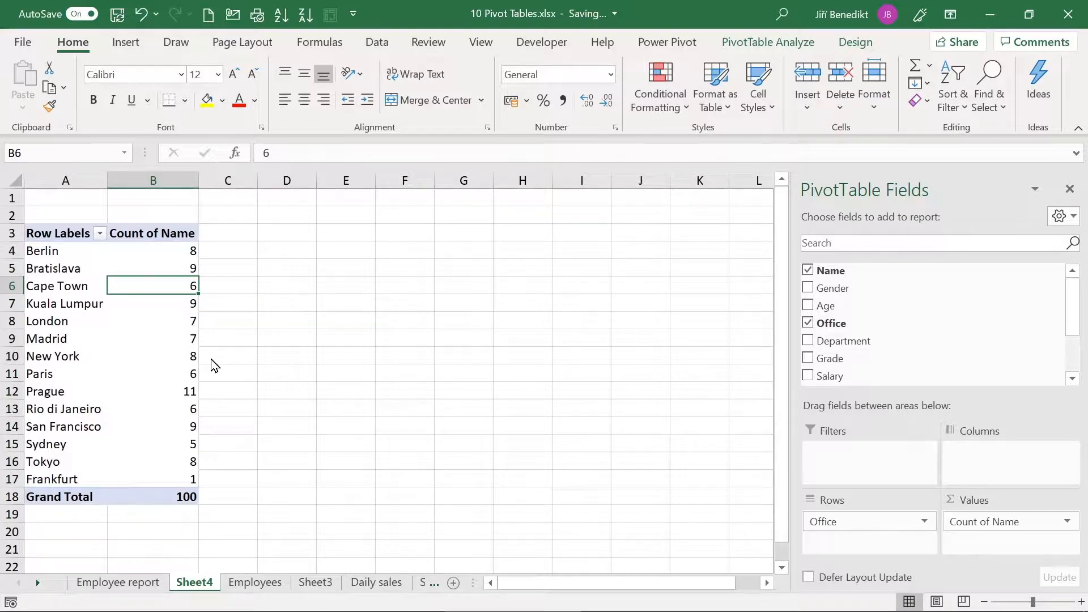
- Check which source range a new PivotTable from the Employees sheet would use, and cancel its creation
{"action": "left_click", "coordinate": [254, 583]}
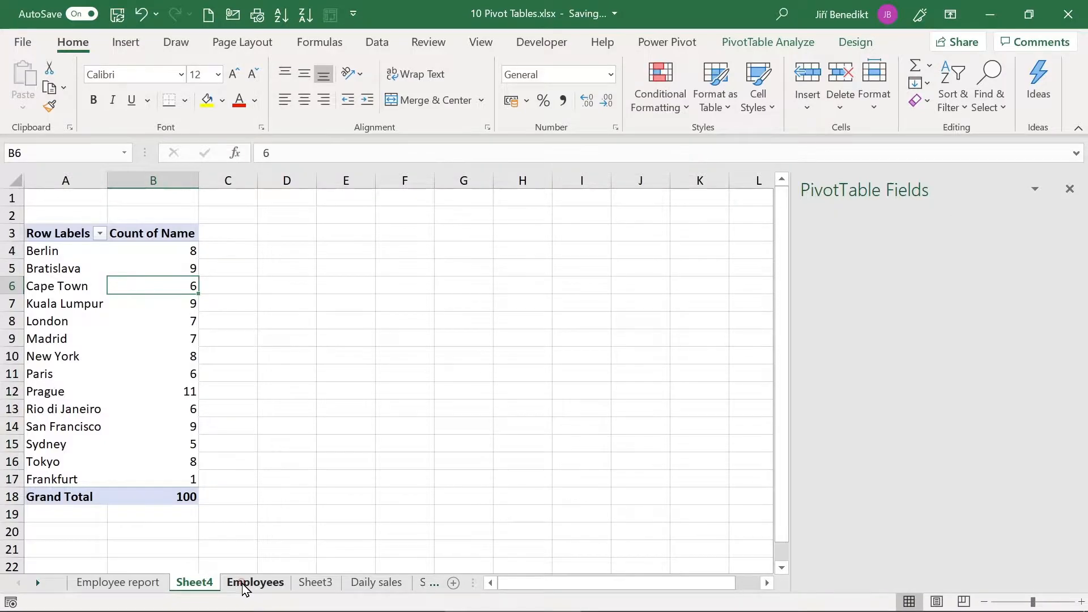
{"action": "left_click", "coordinate": [146, 46]}
{"action": "left_click", "coordinate": [18, 80]}
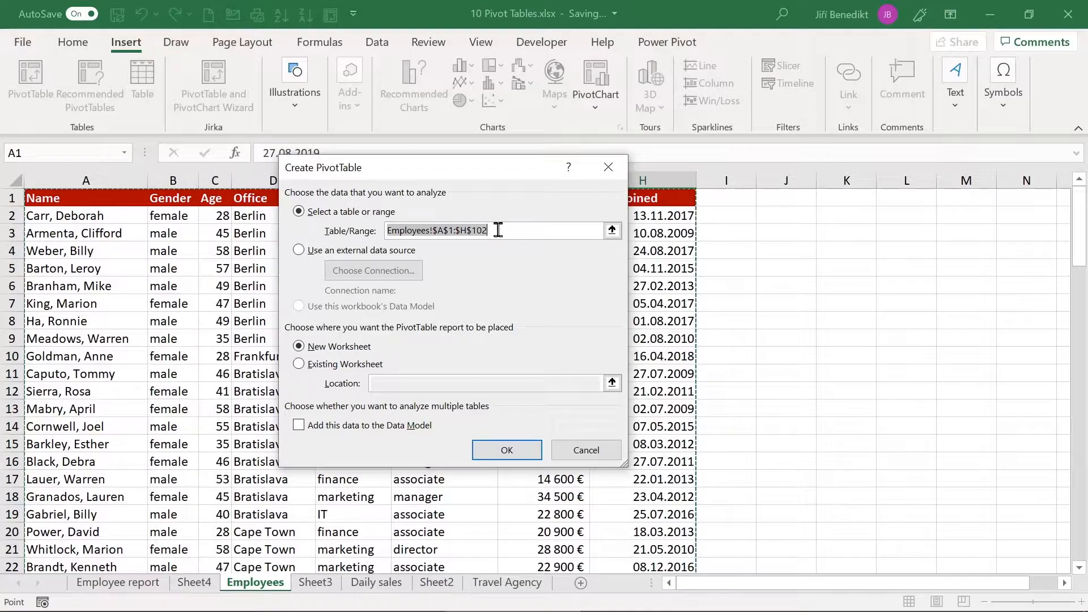
{"action": "scroll", "coordinate": [198, 391], "scroll_direction": "down", "scroll_amount": 14}
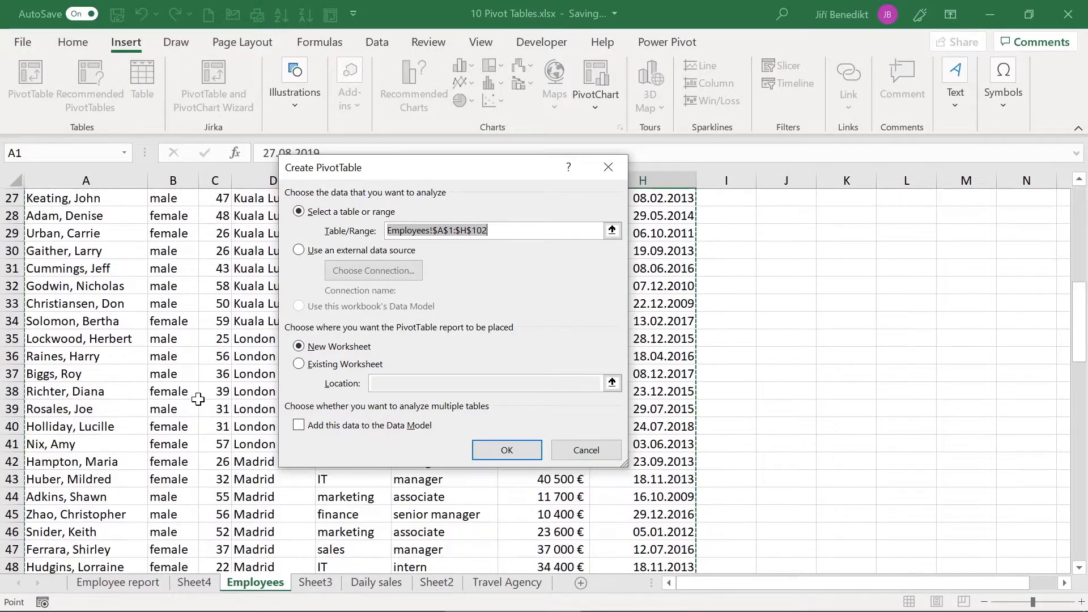
{"action": "scroll", "coordinate": [198, 399], "scroll_direction": "down", "scroll_amount": 4}
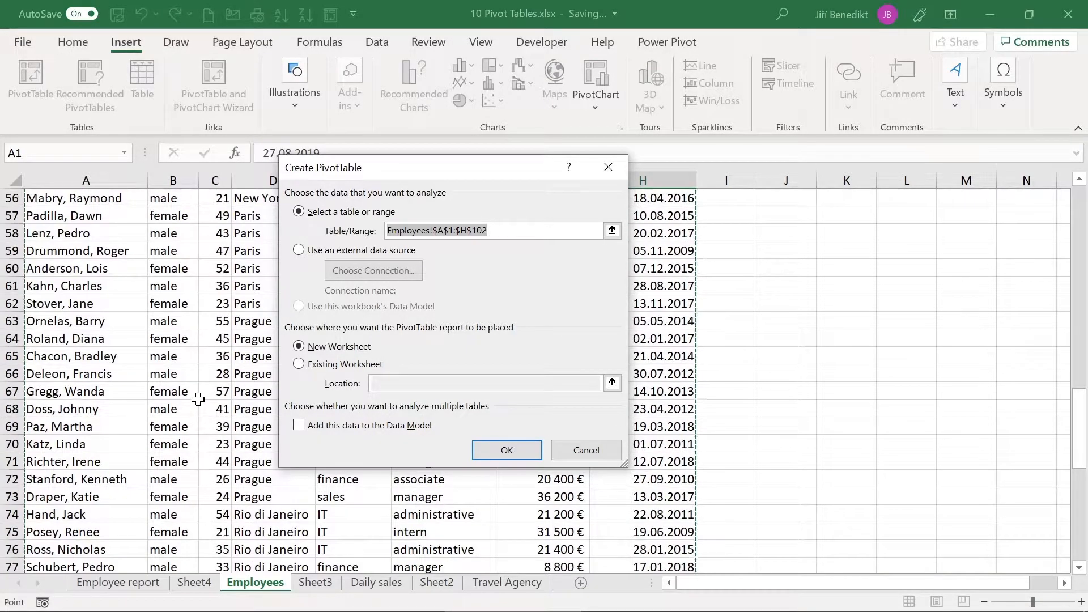
{"action": "scroll", "coordinate": [199, 400], "scroll_direction": "up", "scroll_amount": 3}
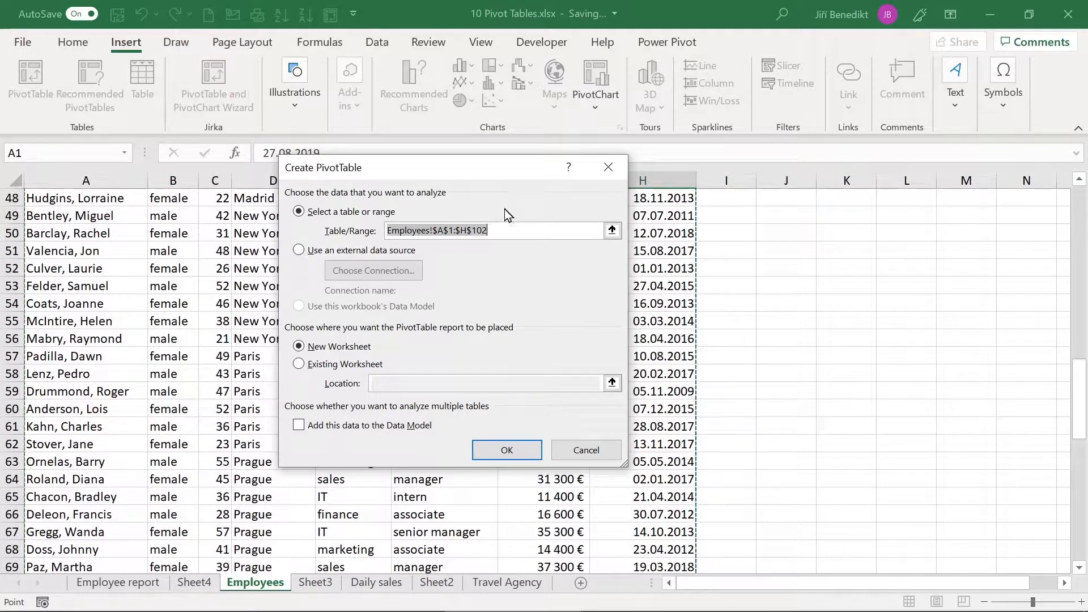
{"action": "key", "text": "Escape"}
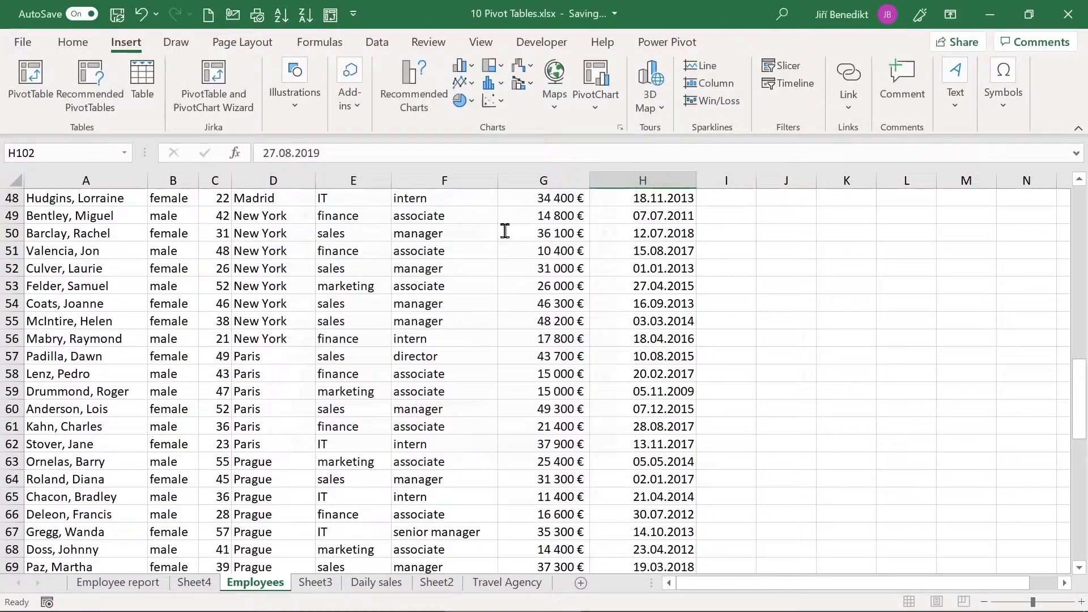
- Extend the data source of the office count PivotTable on Sheet4 to Employees!$A$1:$H$102
{"action": "left_click", "coordinate": [194, 583]}
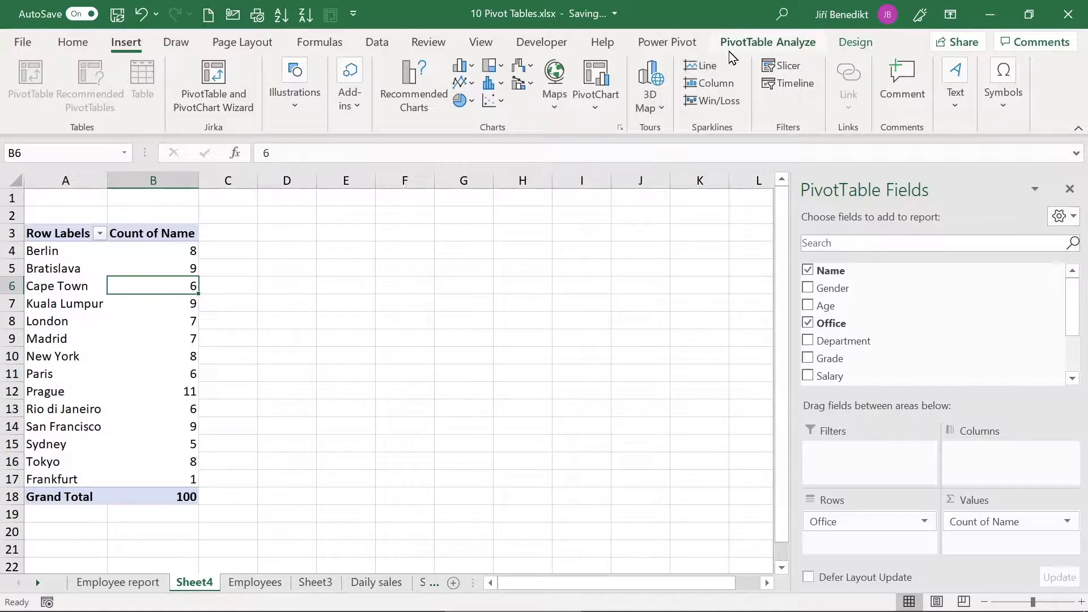
{"action": "left_click", "coordinate": [763, 44]}
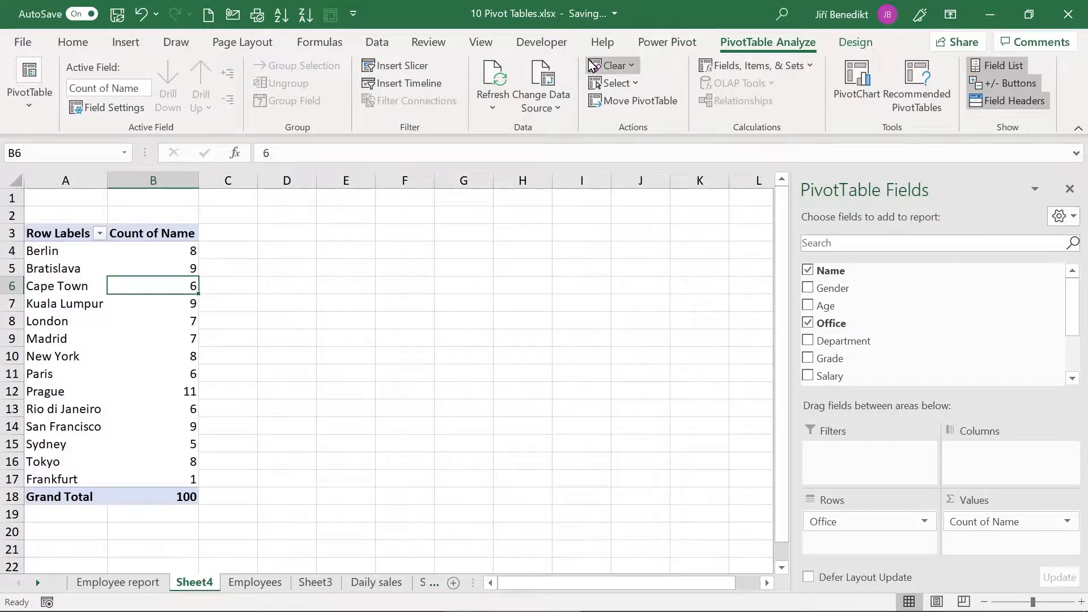
{"action": "left_click", "coordinate": [537, 79]}
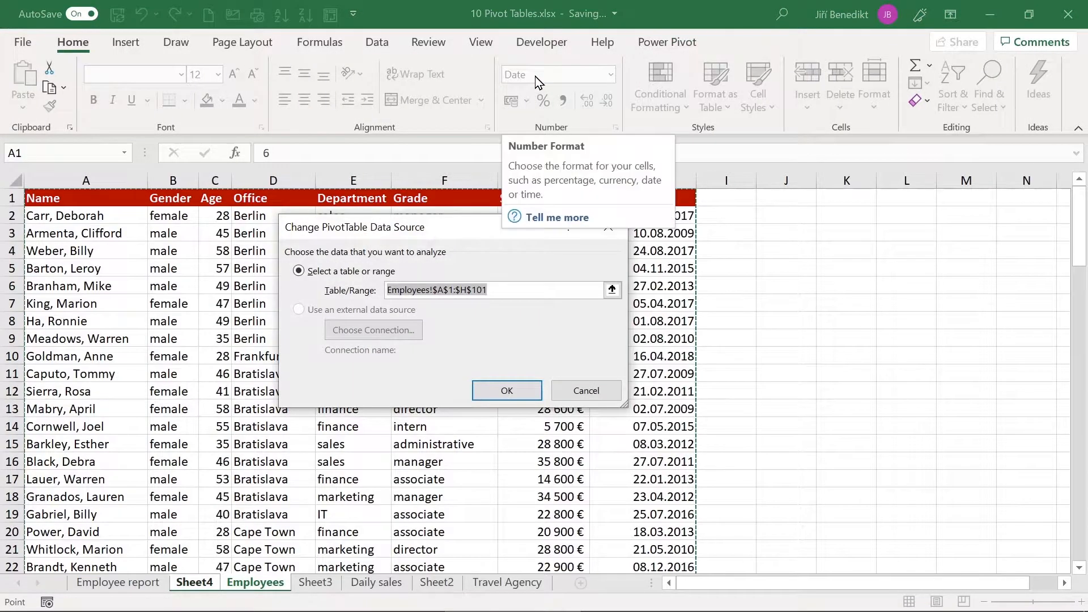
{"action": "scroll", "coordinate": [227, 318], "scroll_direction": "down", "scroll_amount": 6}
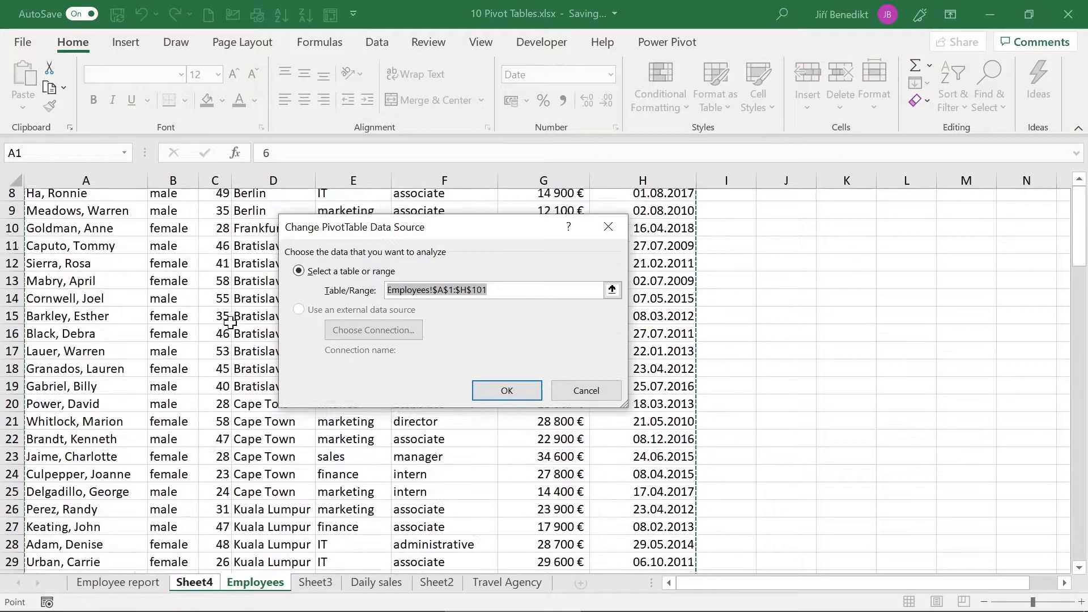
{"action": "scroll", "coordinate": [230, 322], "scroll_direction": "down", "scroll_amount": 15}
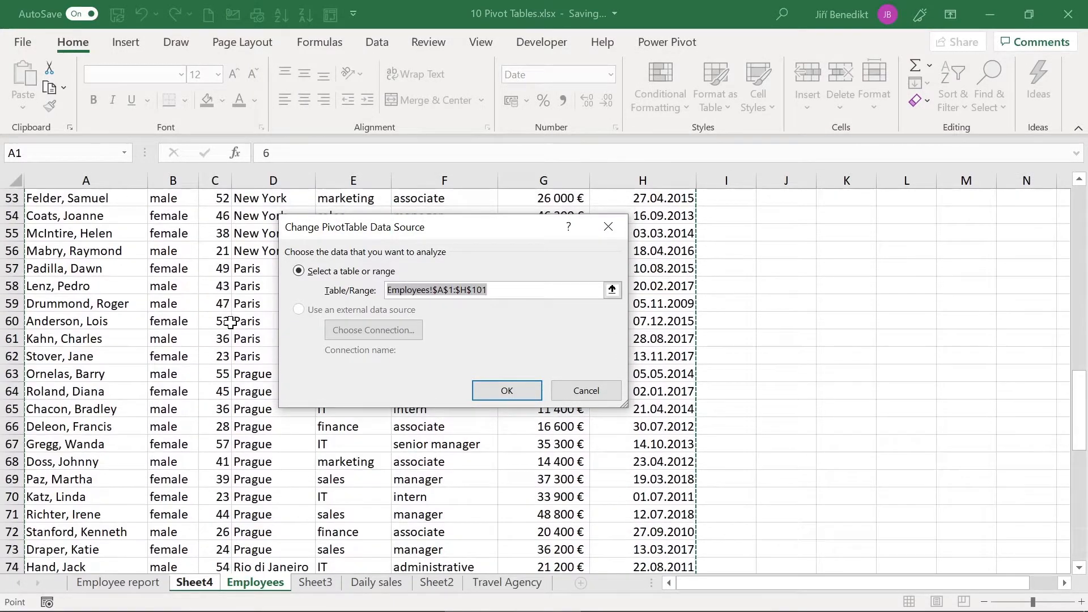
{"action": "scroll", "coordinate": [230, 322], "scroll_direction": "down", "scroll_amount": 6}
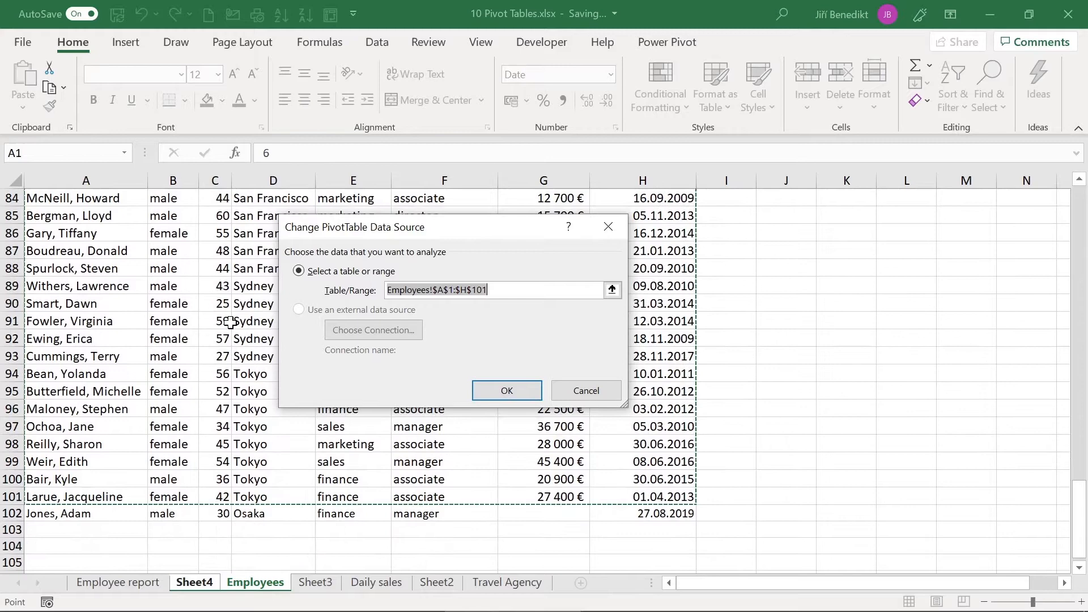
{"action": "left_click", "coordinate": [115, 459]}
{"action": "key", "text": "ctrl+a"}
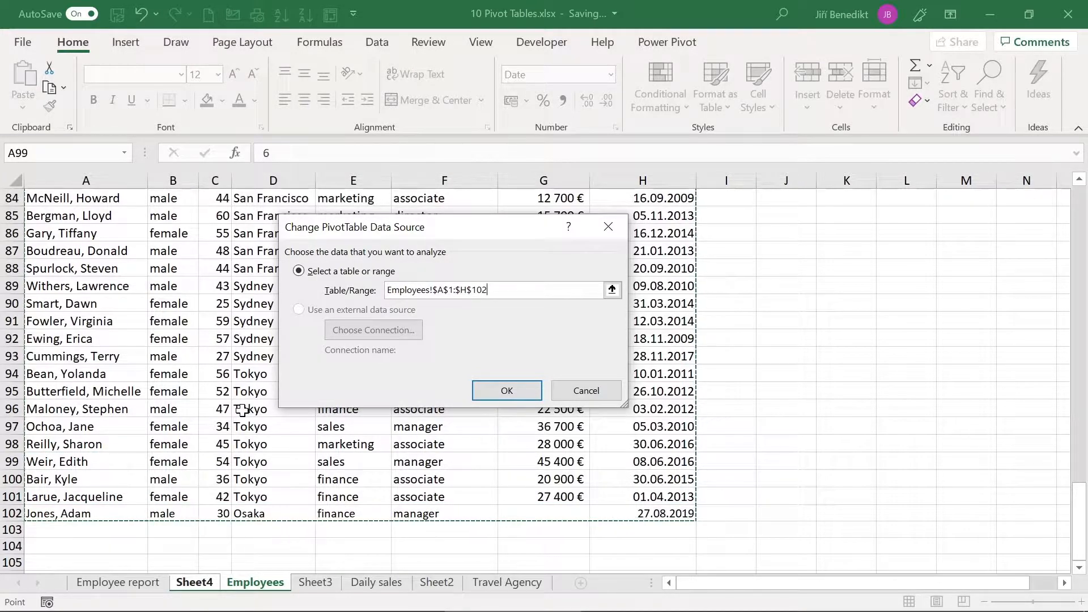
{"action": "left_click", "coordinate": [507, 391]}
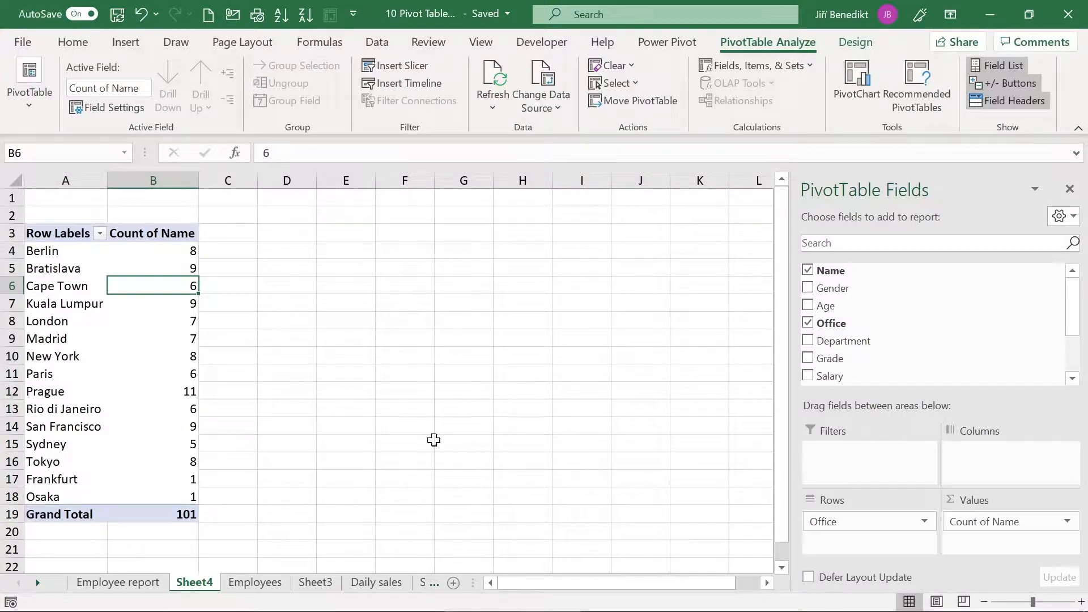
- Duplicate the Employees sheet, placing the copy directly after the original and before Sheet3
{"action": "left_click", "coordinate": [243, 582]}
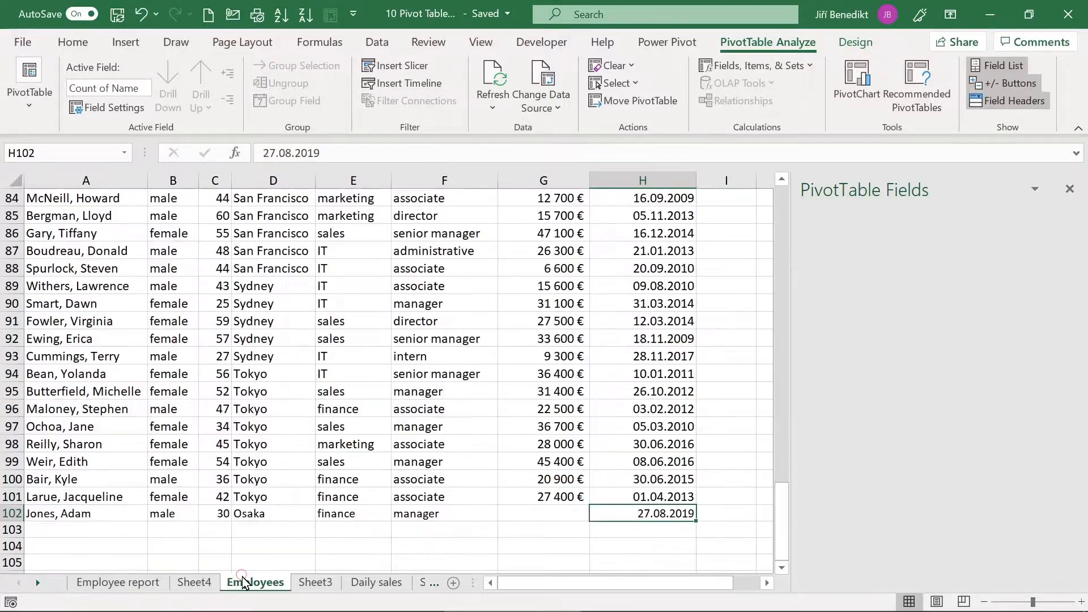
{"action": "left_click", "coordinate": [243, 358]}
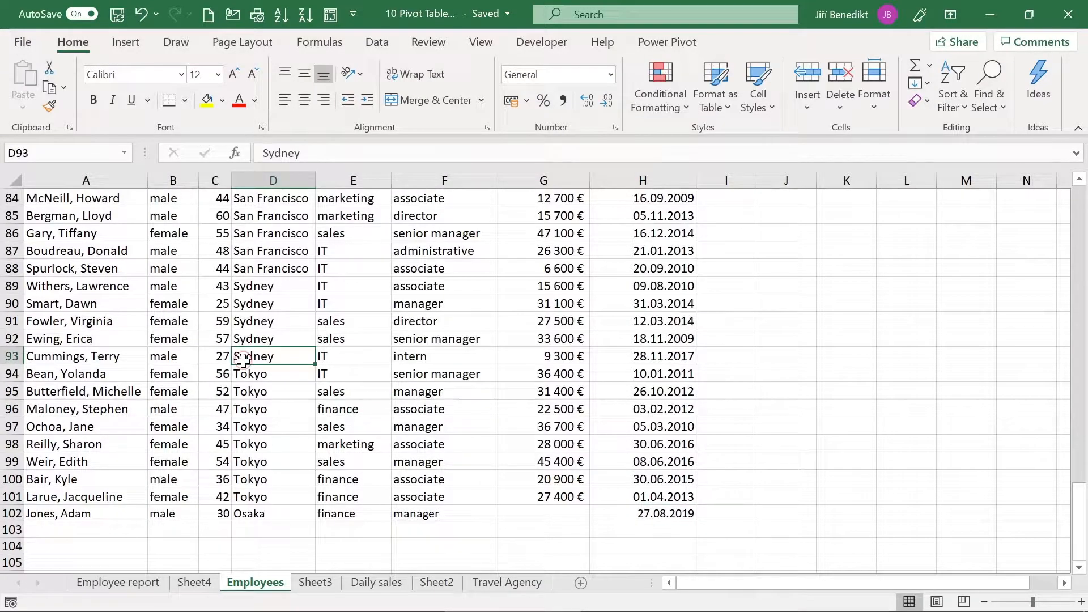
{"action": "key", "text": "Left"}
{"action": "key", "text": "Left"}
{"action": "key", "text": "Left"}
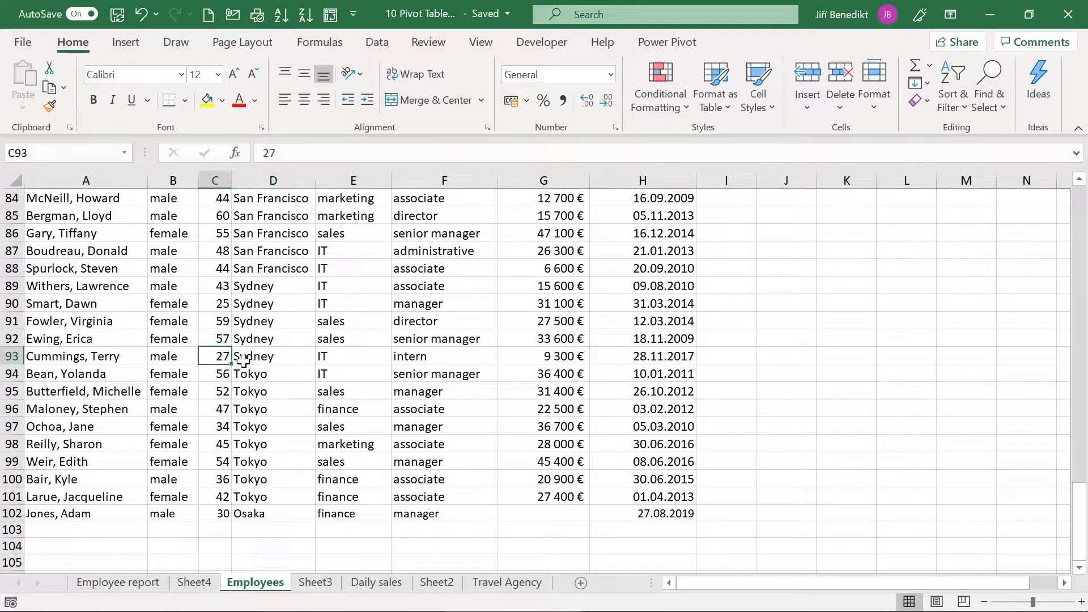
{"action": "key", "text": "ctrl+Up"}
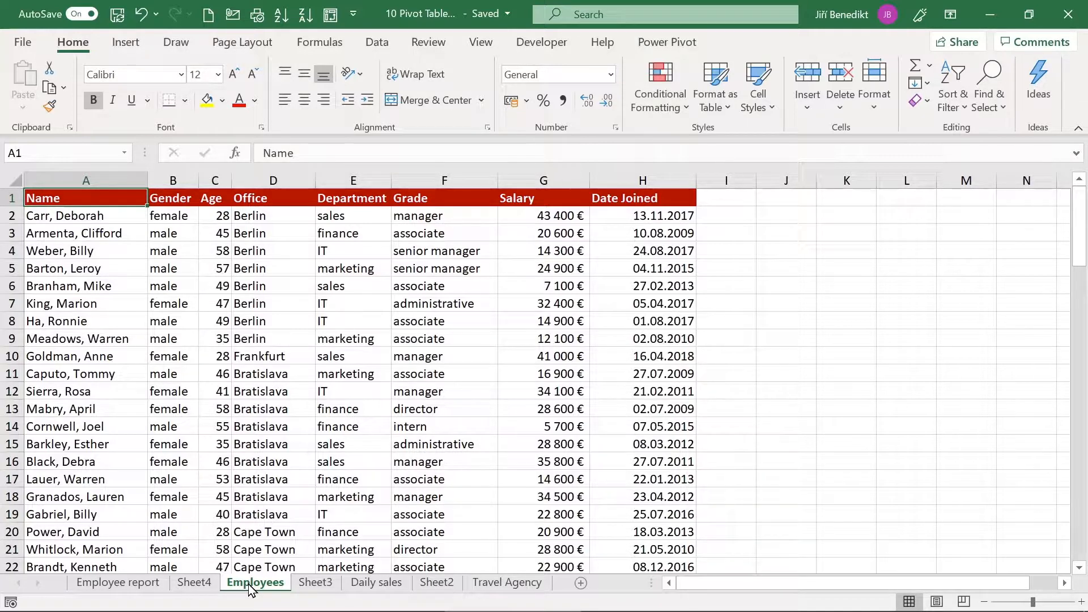
{"action": "left_click_drag", "start_coordinate": [250, 589], "coordinate": [305, 573]}
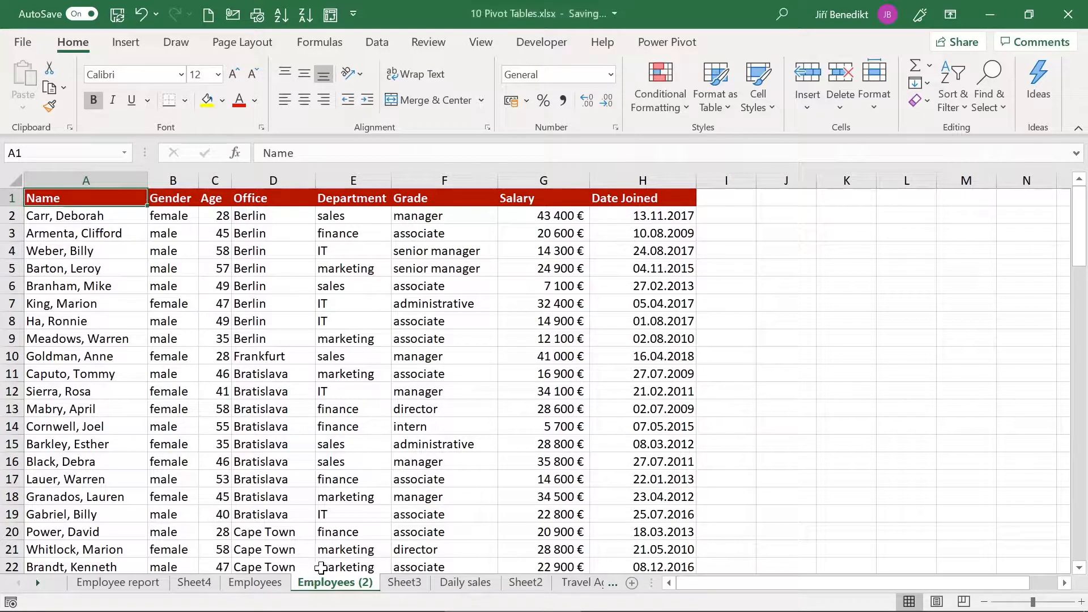
- Format the employee data on the Employees (2) sheet as a table with a blue medium banded style, keeping the detected range
{"action": "left_click", "coordinate": [154, 263]}
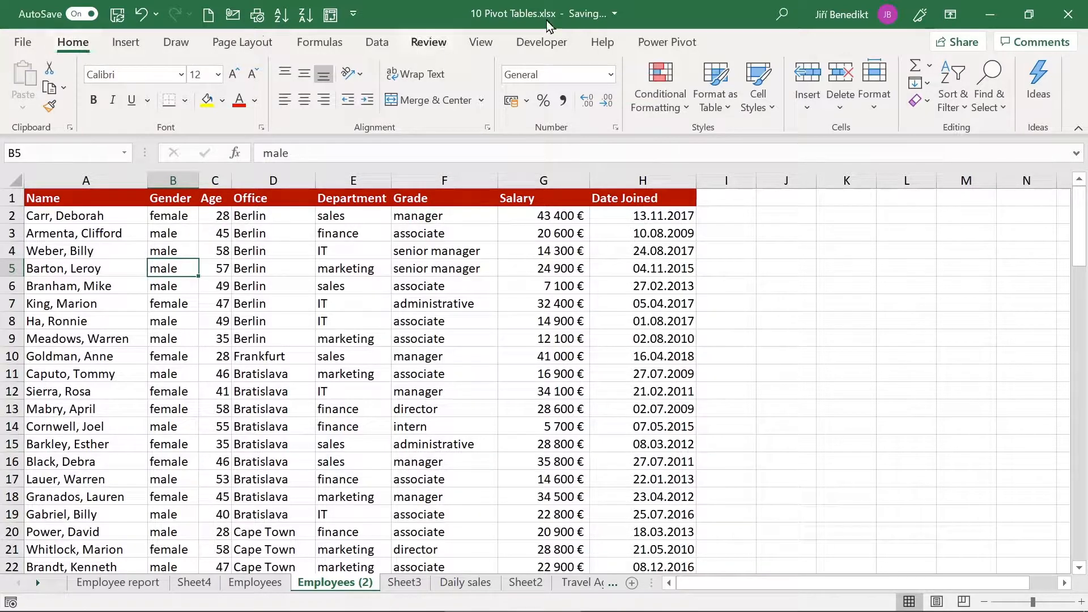
{"action": "left_click", "coordinate": [726, 74]}
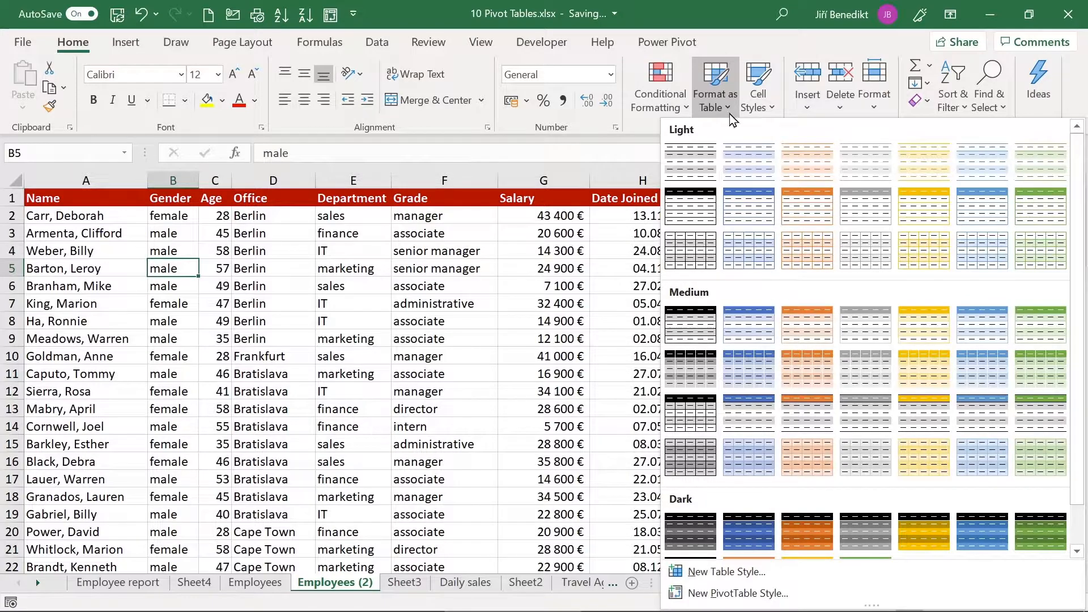
{"action": "left_click", "coordinate": [759, 356]}
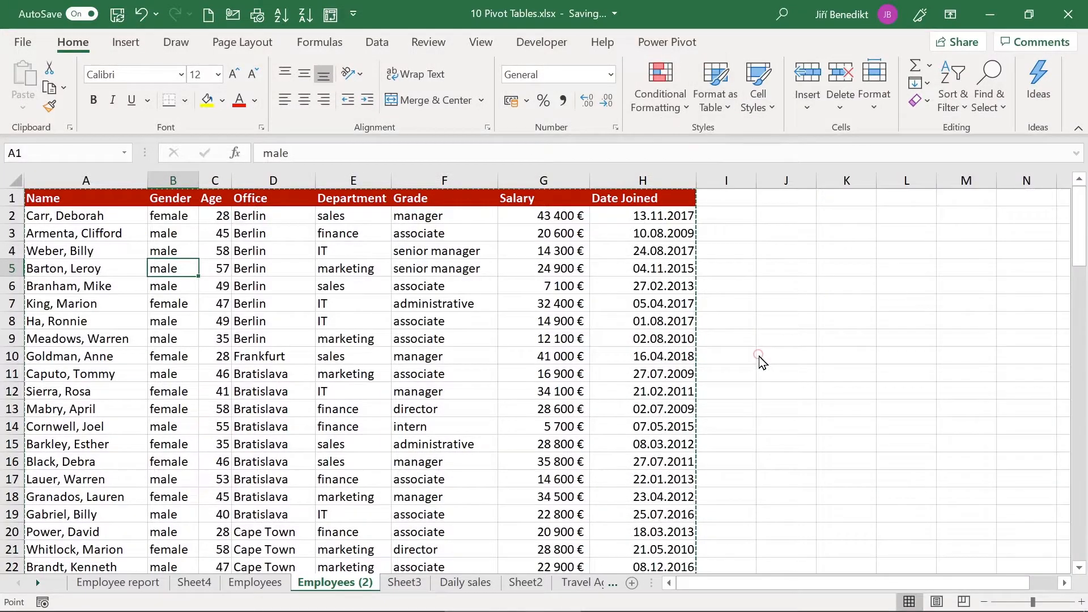
{"action": "key", "text": "Return"}
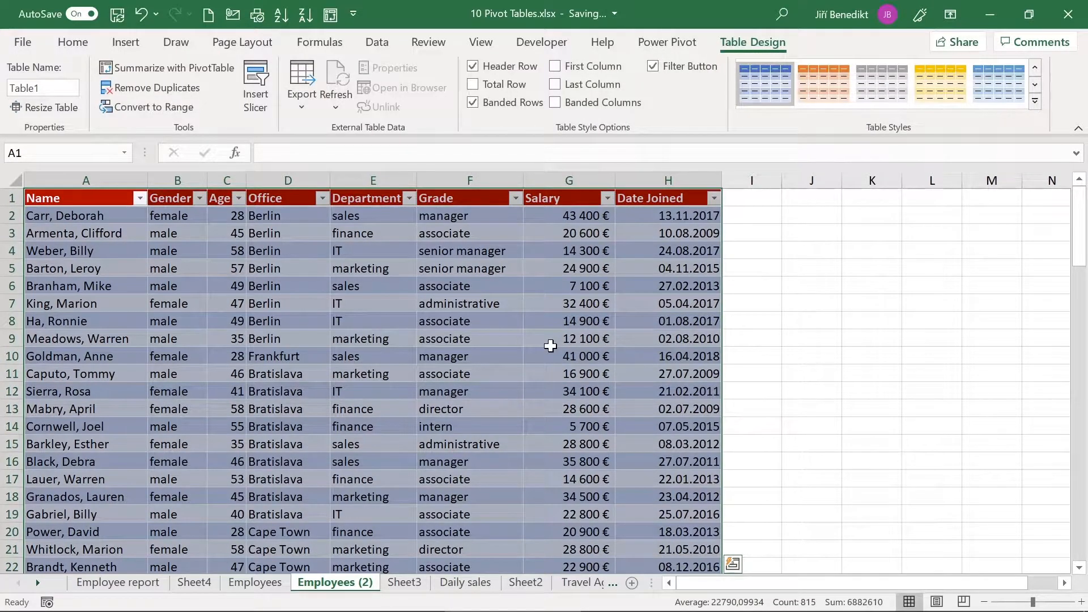
{"action": "left_click", "coordinate": [119, 297]}
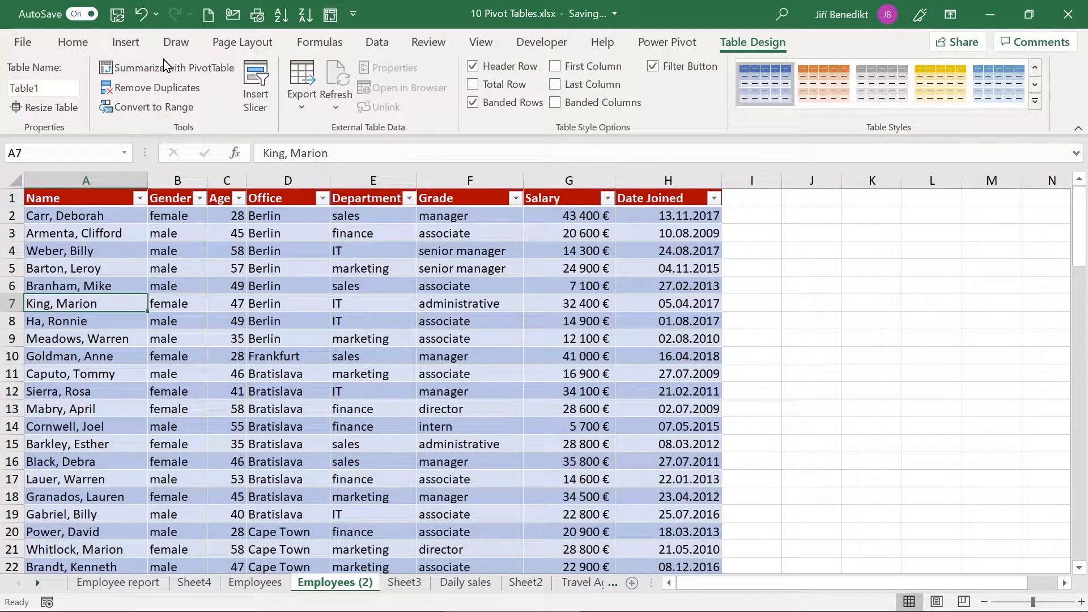
- Check which source a new PivotTable from the formatted employee table would use, and cancel its creation
{"action": "left_click", "coordinate": [80, 49]}
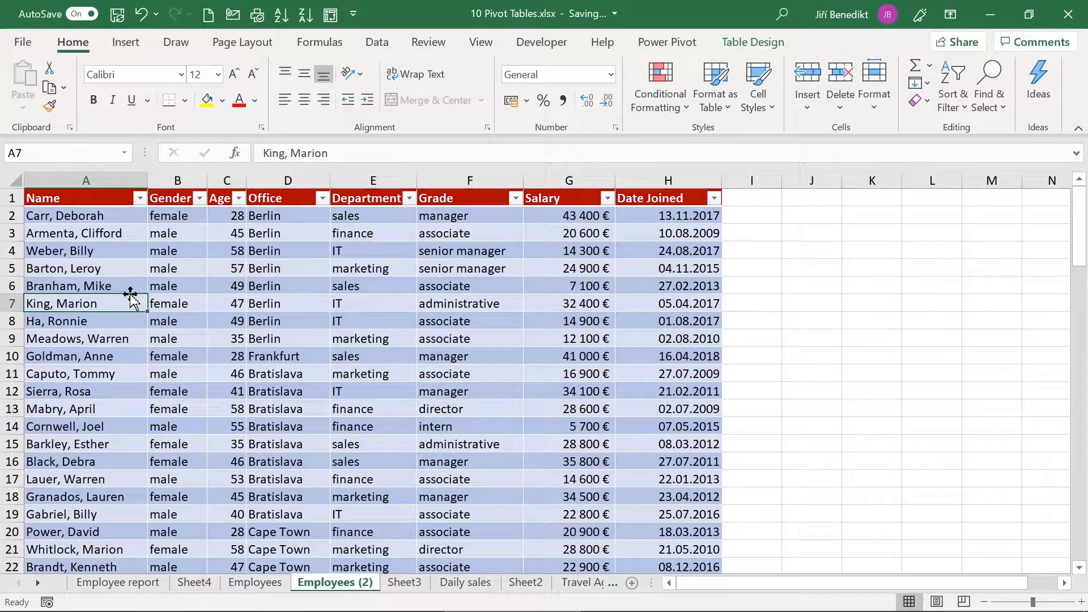
{"action": "left_click", "coordinate": [133, 43]}
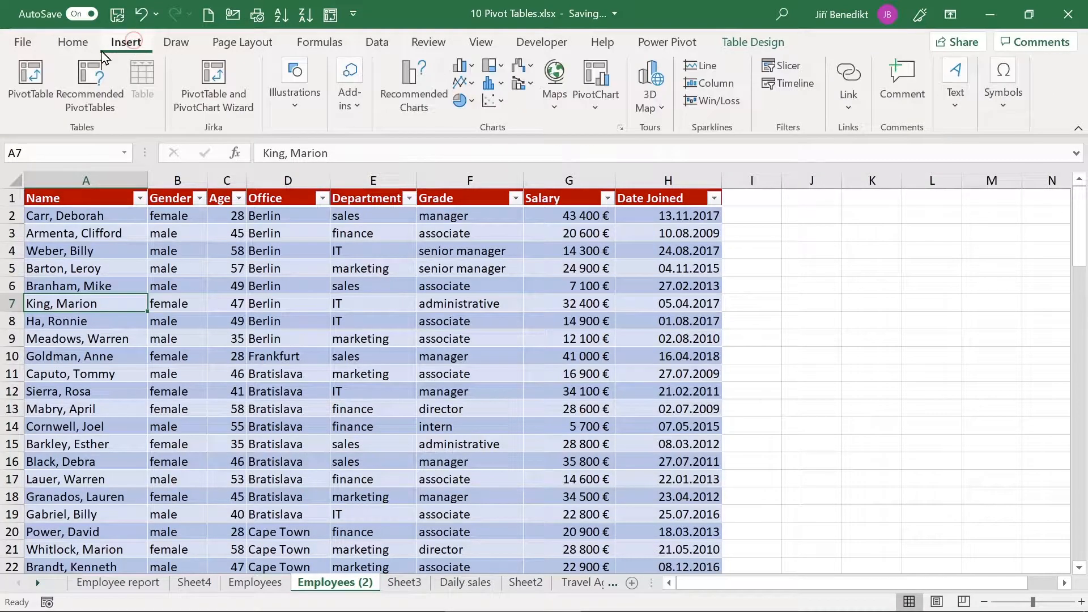
{"action": "left_click", "coordinate": [46, 71]}
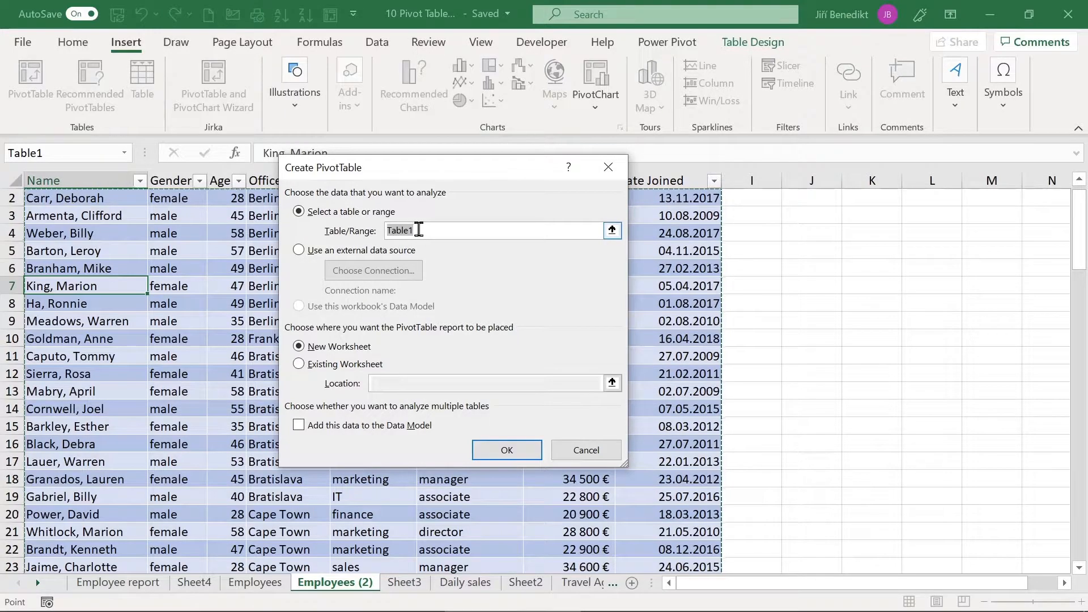
{"action": "key", "text": "Escape"}
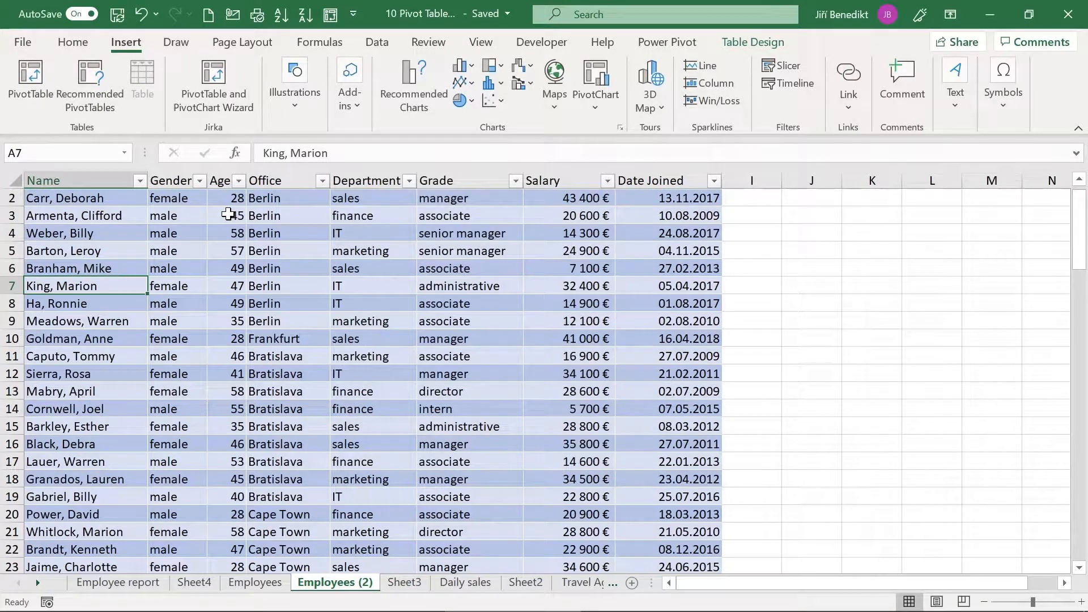
- Rename the table on the Employees (2) sheet as Employees
{"action": "left_click", "coordinate": [761, 42]}
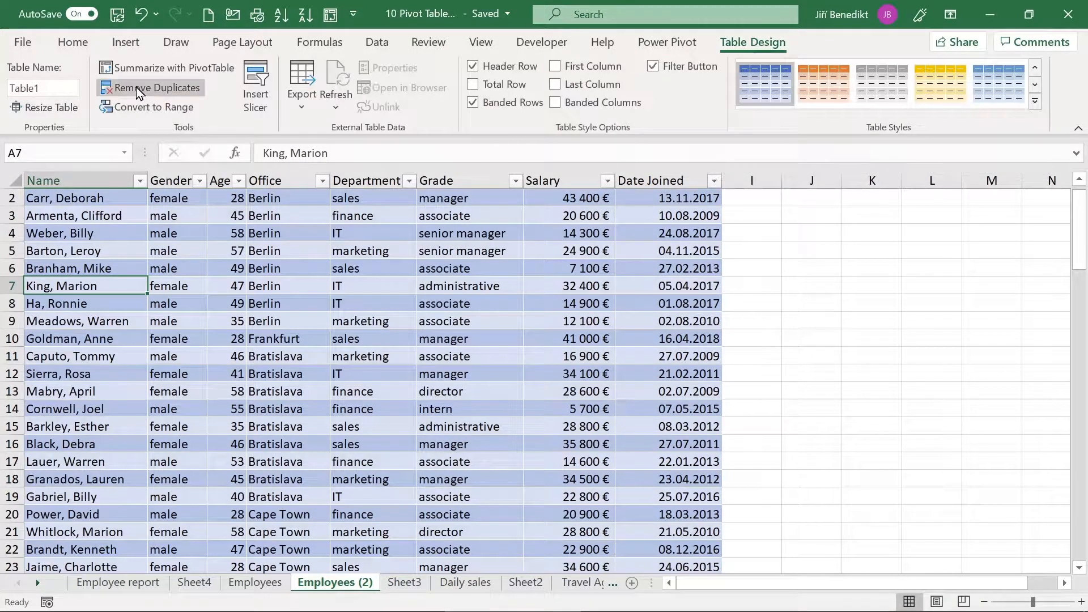
{"action": "left_click", "coordinate": [49, 85]}
{"action": "type", "text": "Employees"}
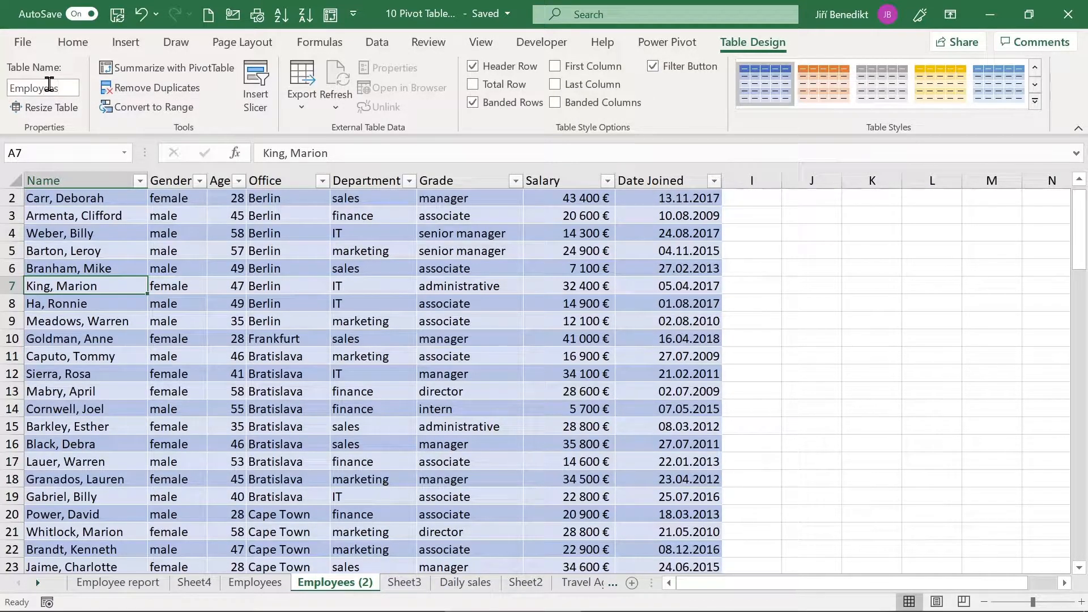
{"action": "key", "text": "Return"}
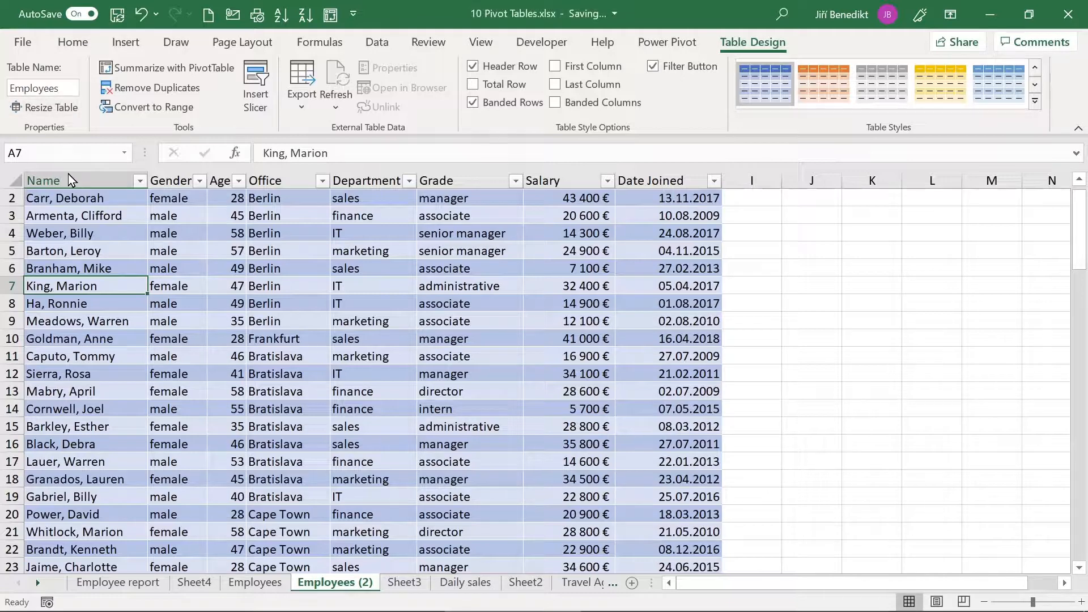
- Create a PivotTable from the Employees table on a new worksheet
{"action": "left_click", "coordinate": [68, 235]}
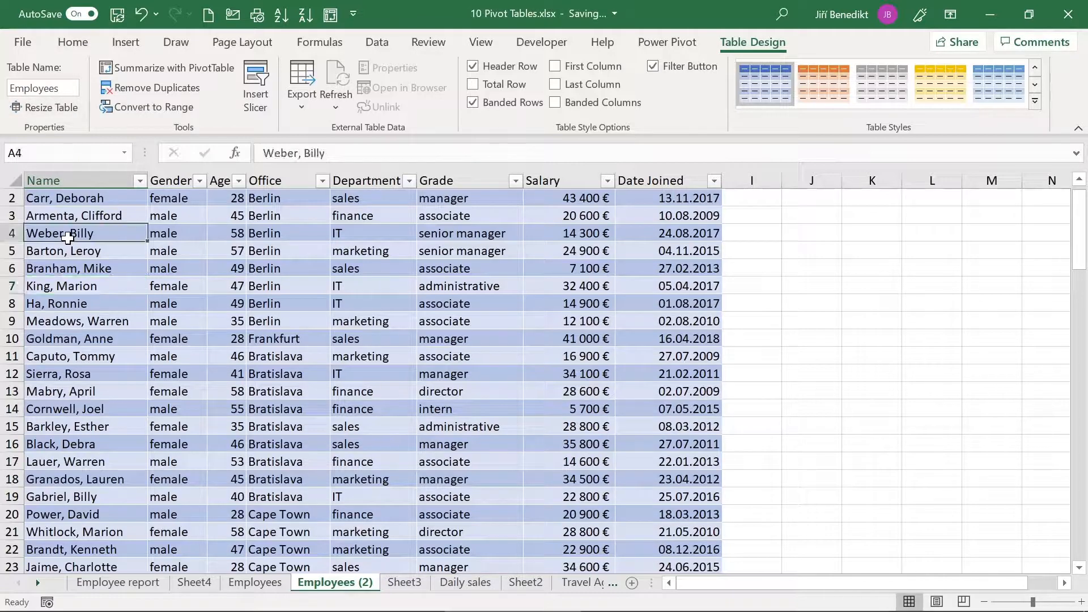
{"action": "left_click", "coordinate": [73, 42]}
{"action": "left_click", "coordinate": [116, 42]}
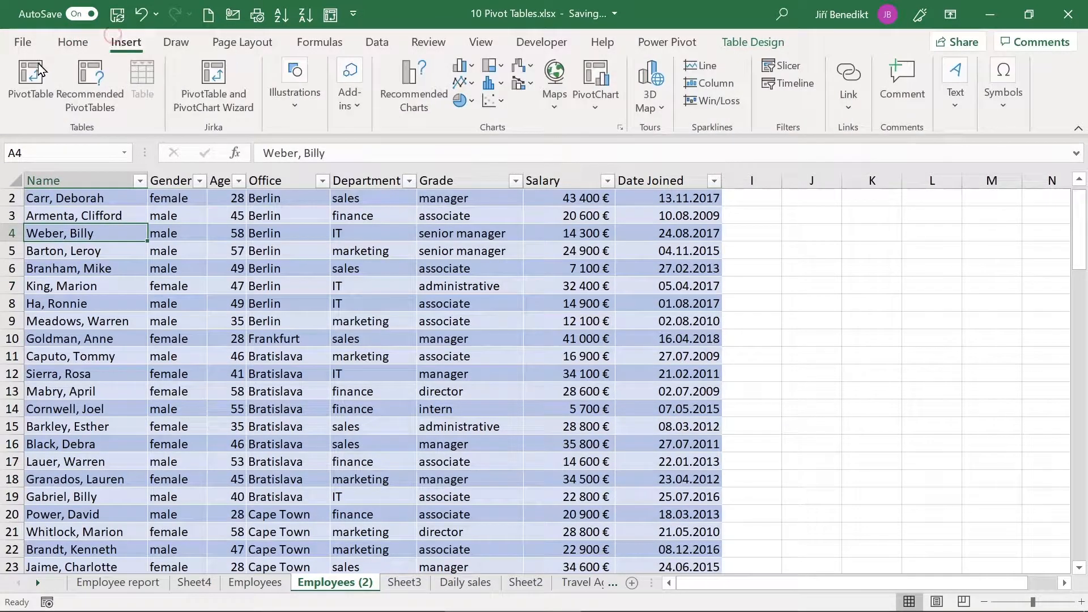
{"action": "left_click", "coordinate": [25, 79]}
{"action": "key", "text": "Return"}
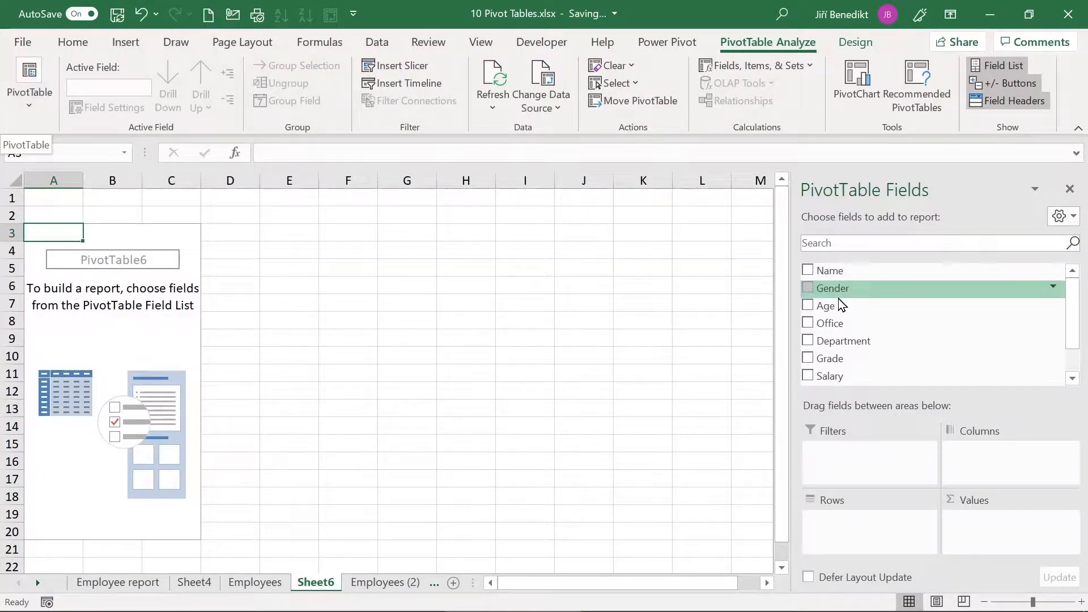
- Lay out the new PivotTable with Office as rows and the count of Name as values
{"action": "left_click_drag", "start_coordinate": [849, 326], "coordinate": [859, 541]}
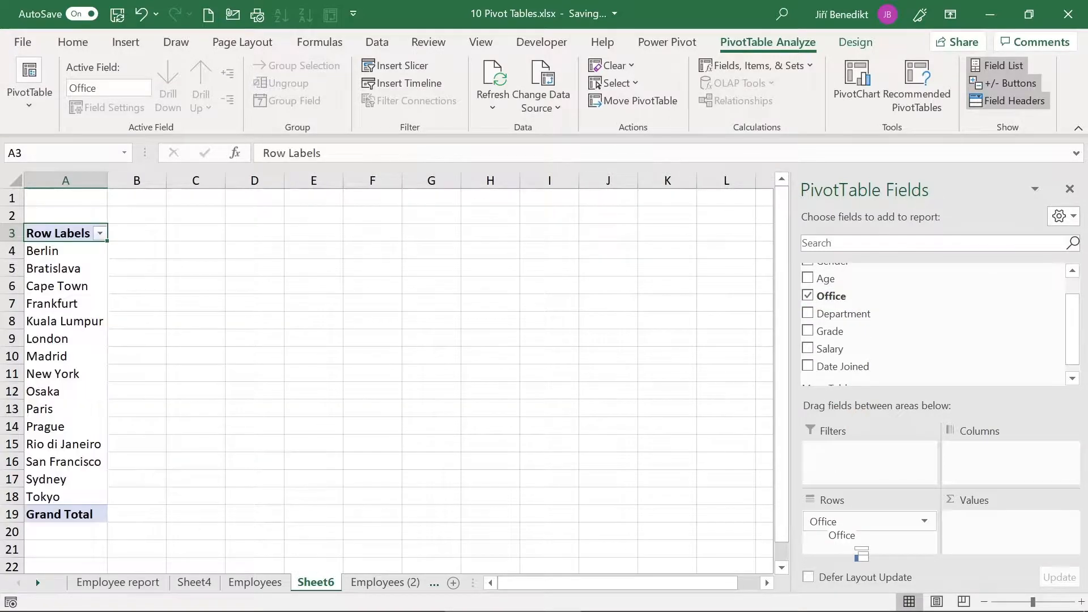
{"action": "scroll", "coordinate": [890, 327], "scroll_direction": "up", "scroll_amount": 1}
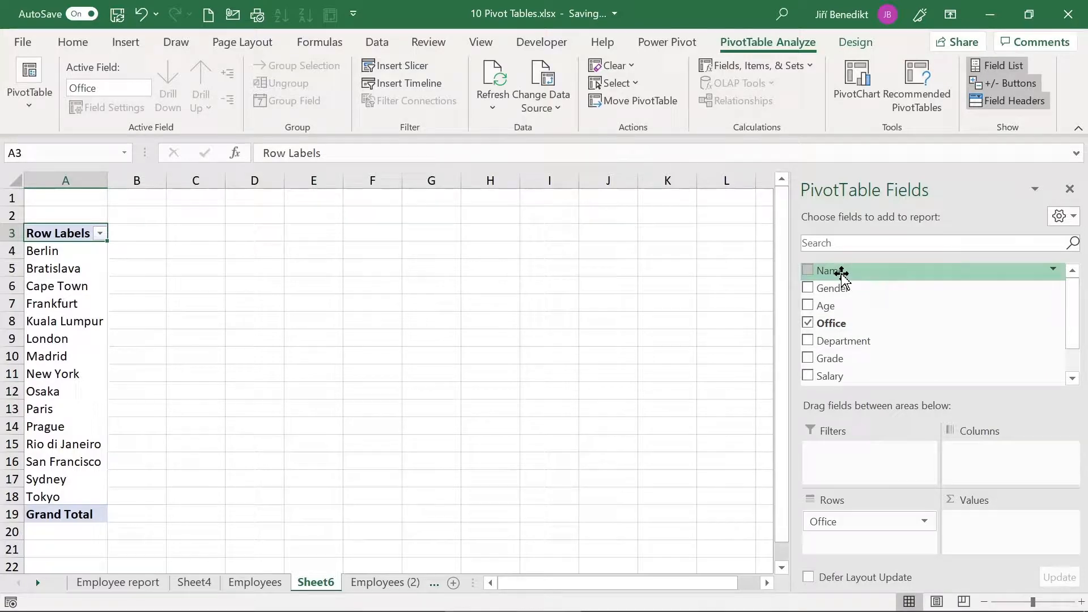
{"action": "left_click_drag", "start_coordinate": [834, 271], "coordinate": [993, 550]}
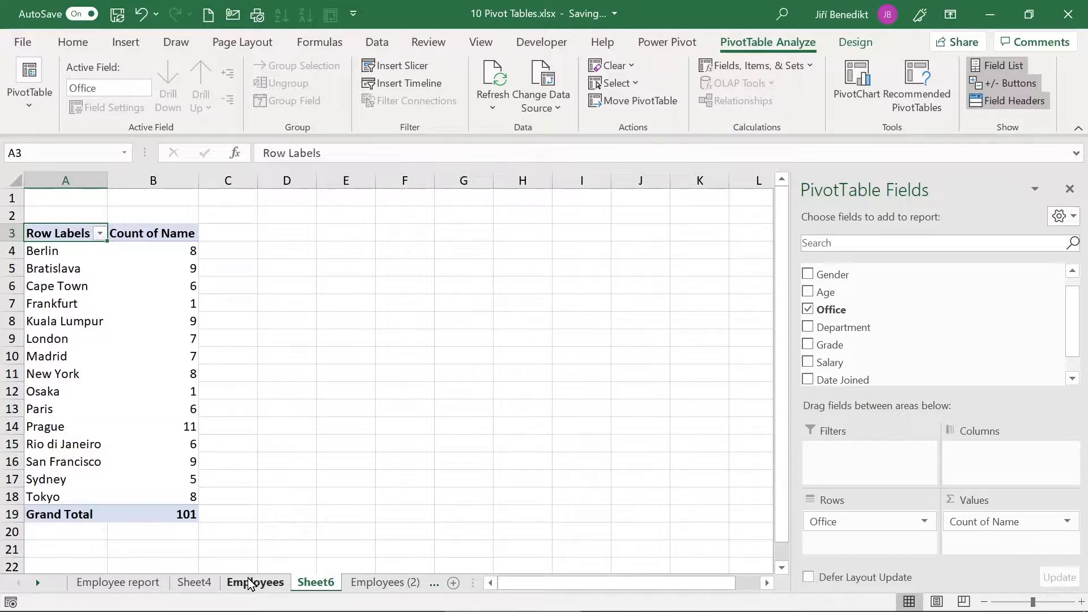
- Start a new row directly below the Employees (2) table with the employee's full name, gender female and age 30
{"action": "left_click", "coordinate": [356, 585]}
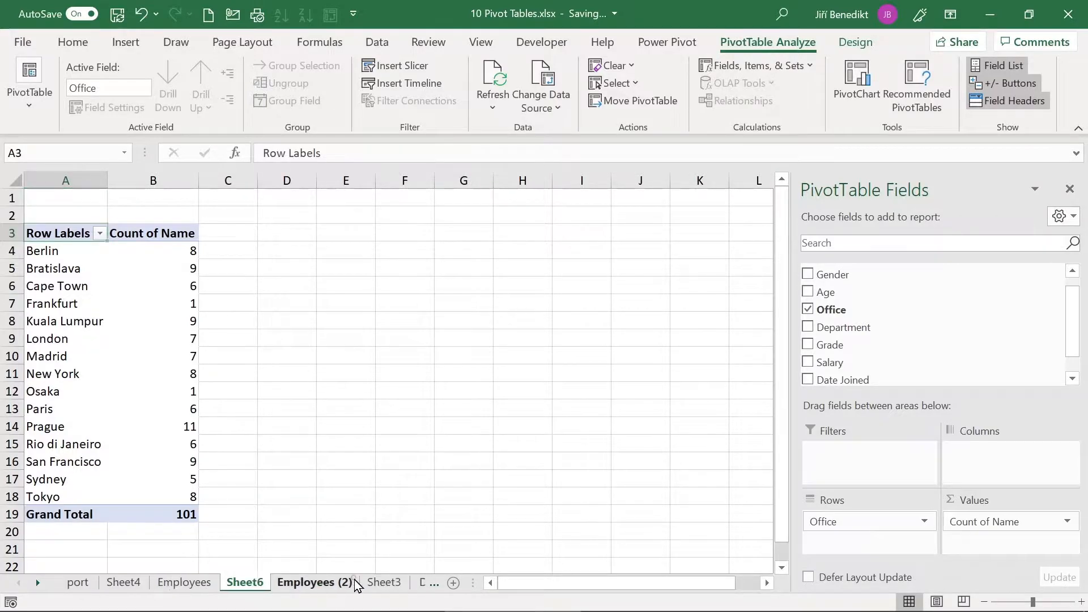
{"action": "left_click", "coordinate": [107, 438]}
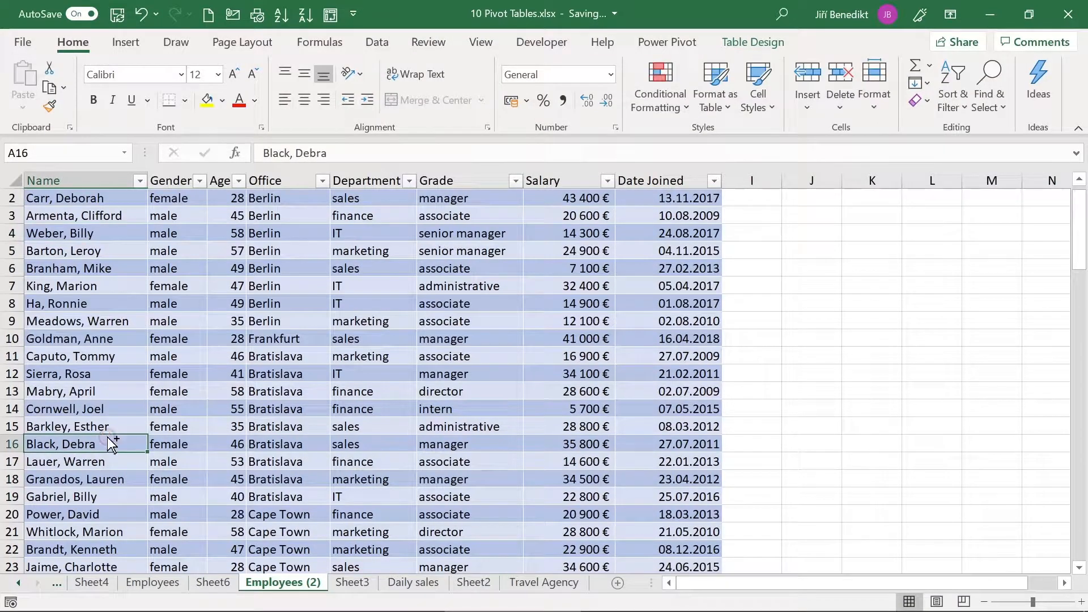
{"action": "key", "text": "ctrl+Down"}
{"action": "key", "text": "Down"}
{"action": "key", "text": "Down"}
{"action": "key", "text": "Up"}
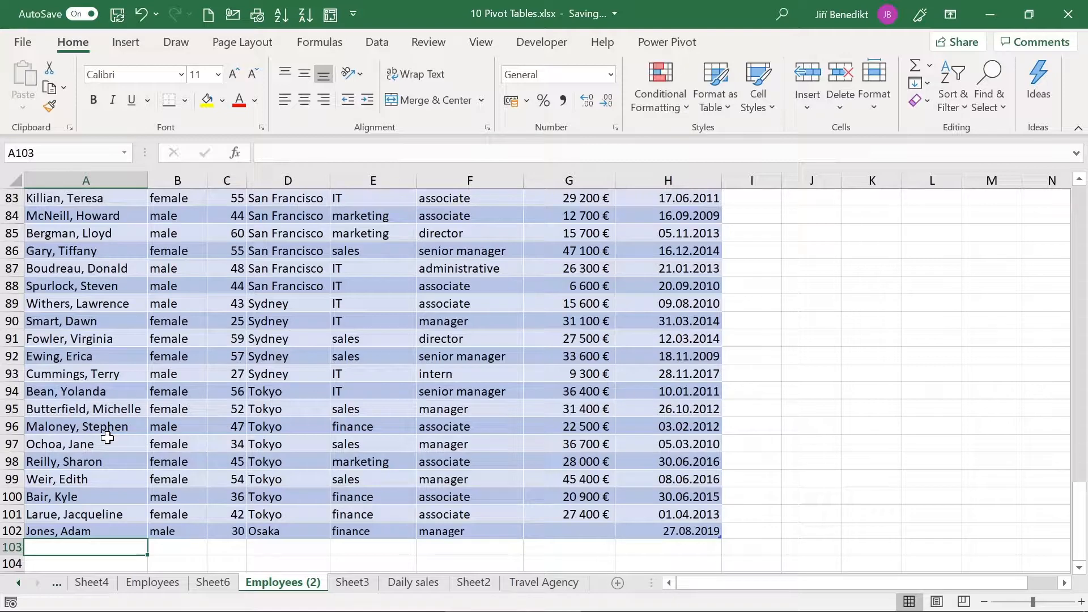
{"action": "type", "text": "Black, Debra"}
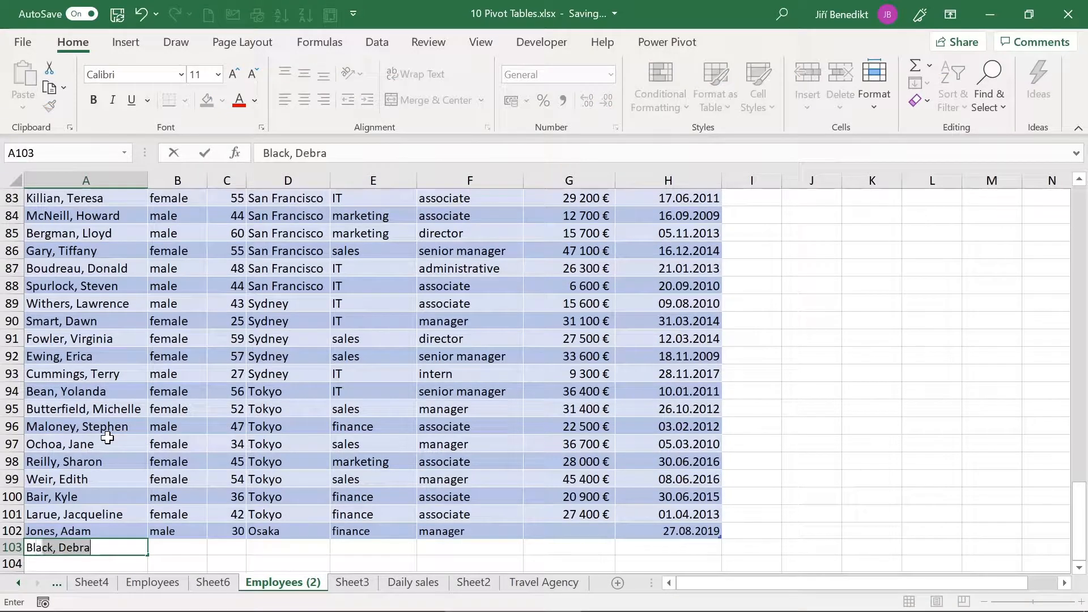
{"action": "type", "text": "air, Anna"}
{"action": "key", "text": "Tab"}
{"action": "type", "text": "female"}
{"action": "key", "text": "ctrl+Return"}
{"action": "key", "text": "Tab"}
{"action": "type", "text": "30"}
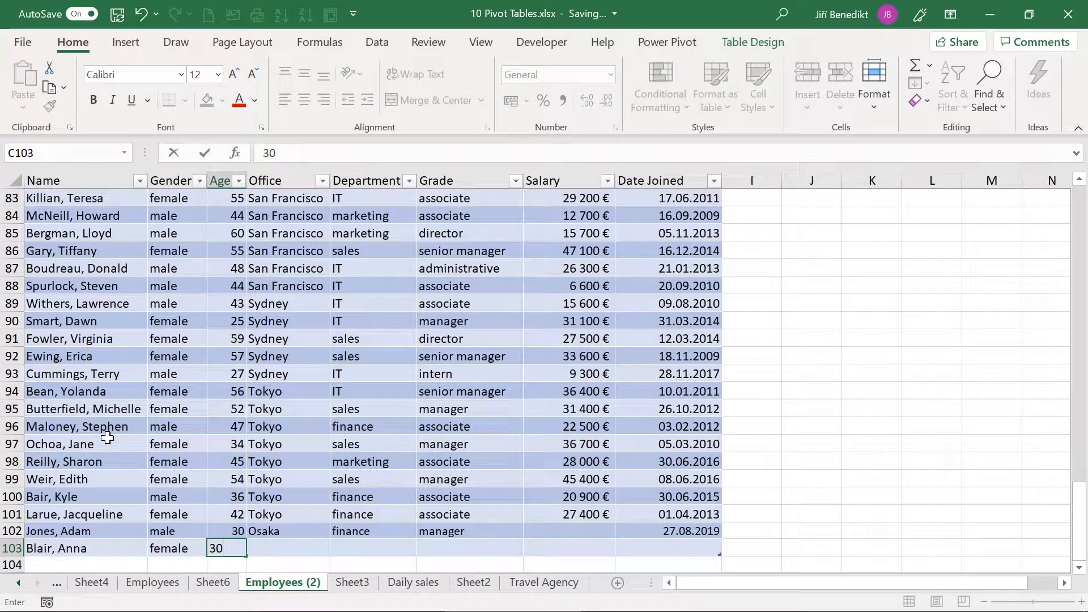
{"action": "key", "text": "Tab"}
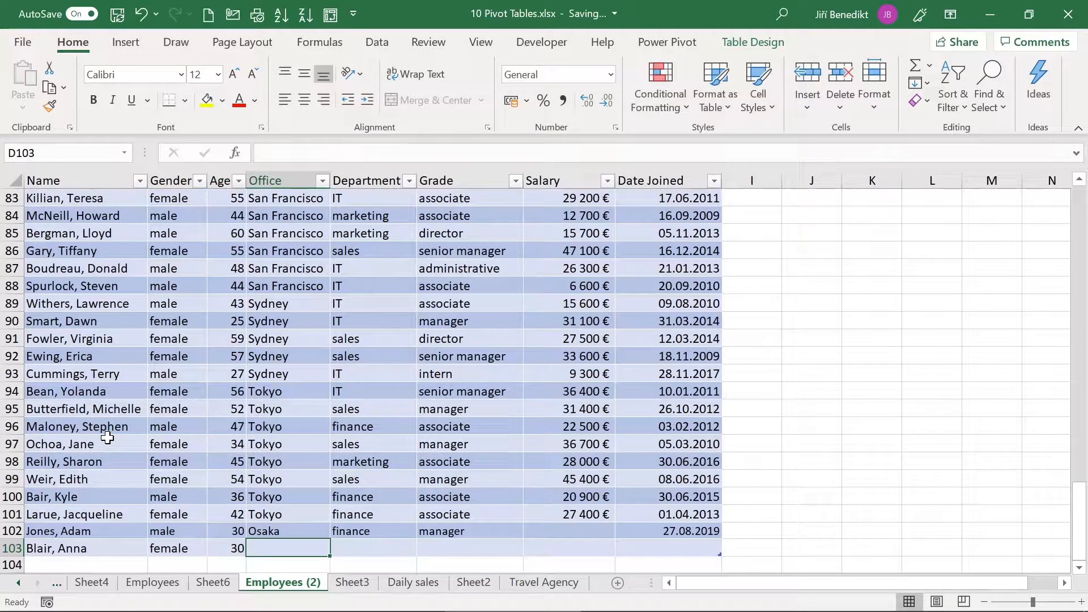
- Complete the new employee row with office Melbourne, department sales, grade director and the current date, 27.08.2019, as date joined, leaving the salary empty
{"action": "type", "text": "Me"}
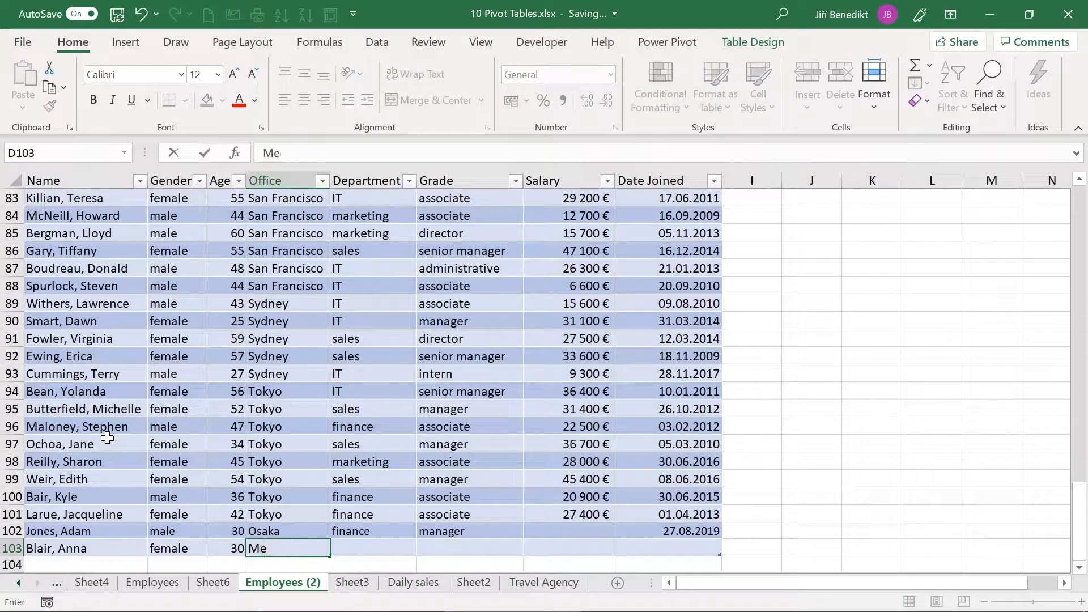
{"action": "type", "text": "lbeurn"}
{"action": "key", "text": "BackSpace"}
{"action": "key", "text": "BackSpace"}
{"action": "key", "text": "BackSpace"}
{"action": "type", "text": "urne"}
{"action": "key", "text": "Tab"}
{"action": "type", "text": "sales"}
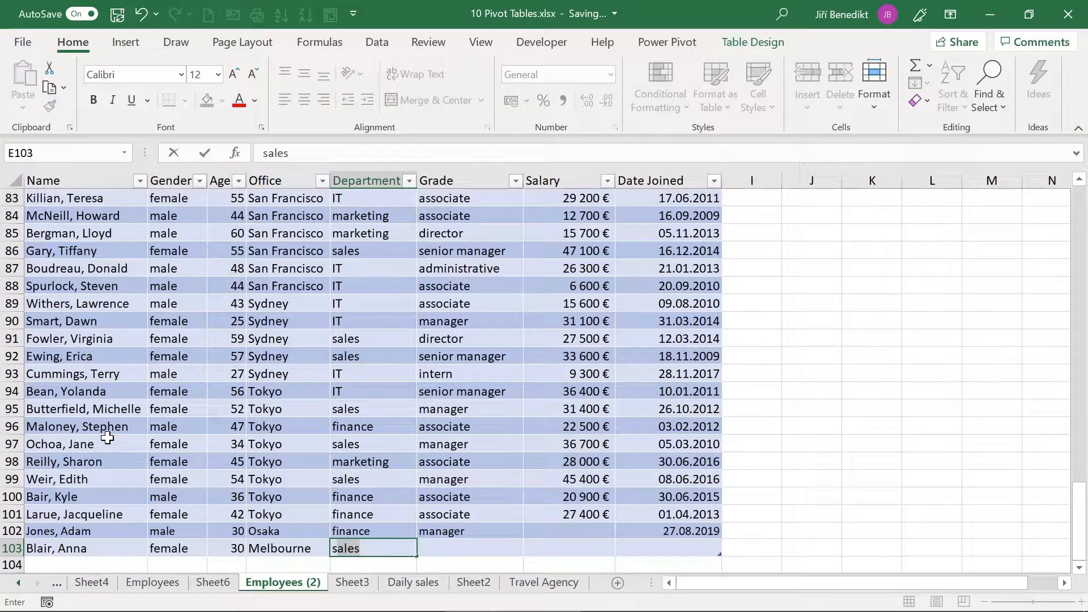
{"action": "key", "text": "Tab"}
{"action": "type", "text": "director"}
{"action": "key", "text": "Tab"}
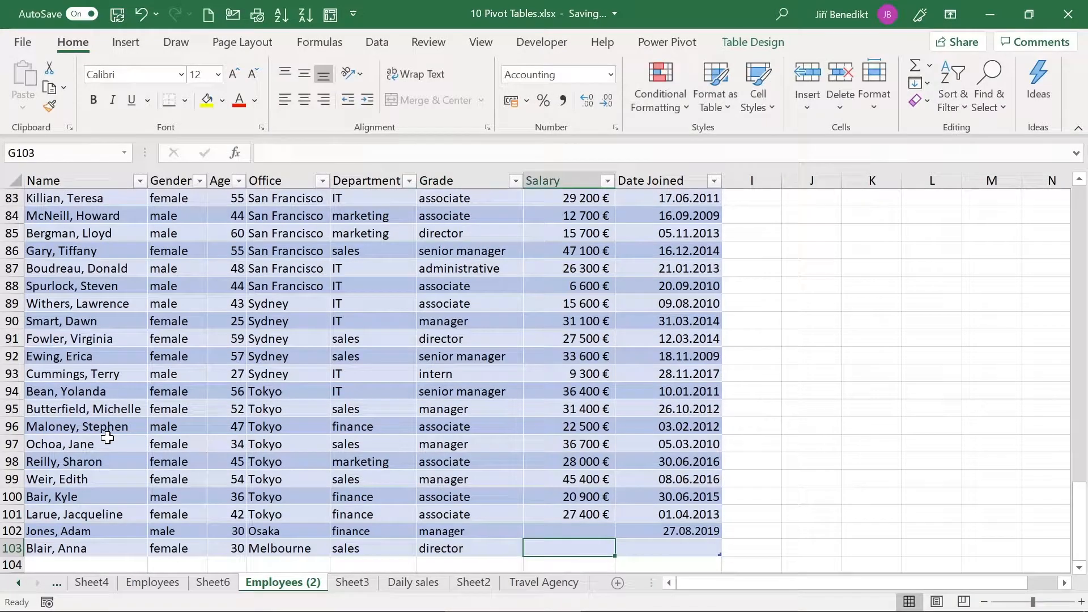
{"action": "key", "text": "Tab"}
{"action": "key", "text": "ctrl+semicolon"}
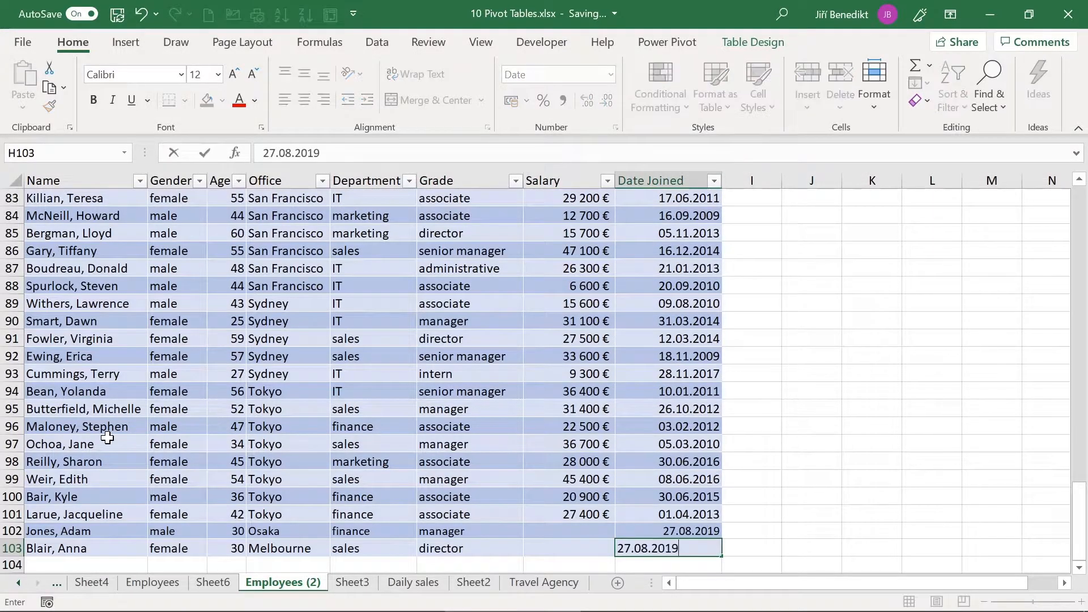
{"action": "key", "text": "Return"}
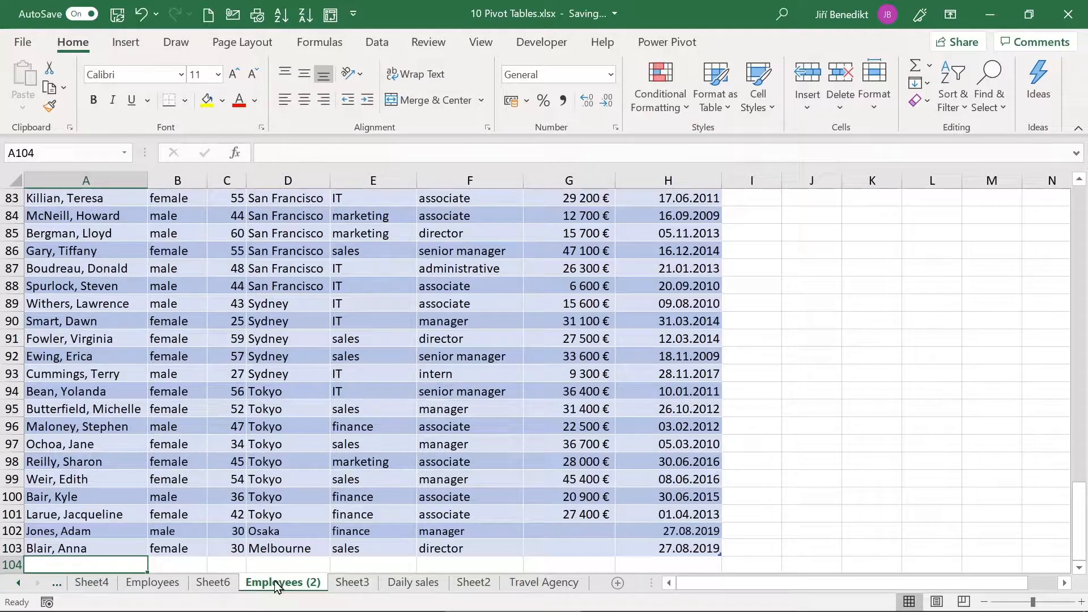
- Refresh the office headcount PivotTable on Sheet6 to include the new Melbourne employee
{"action": "left_click", "coordinate": [210, 584]}
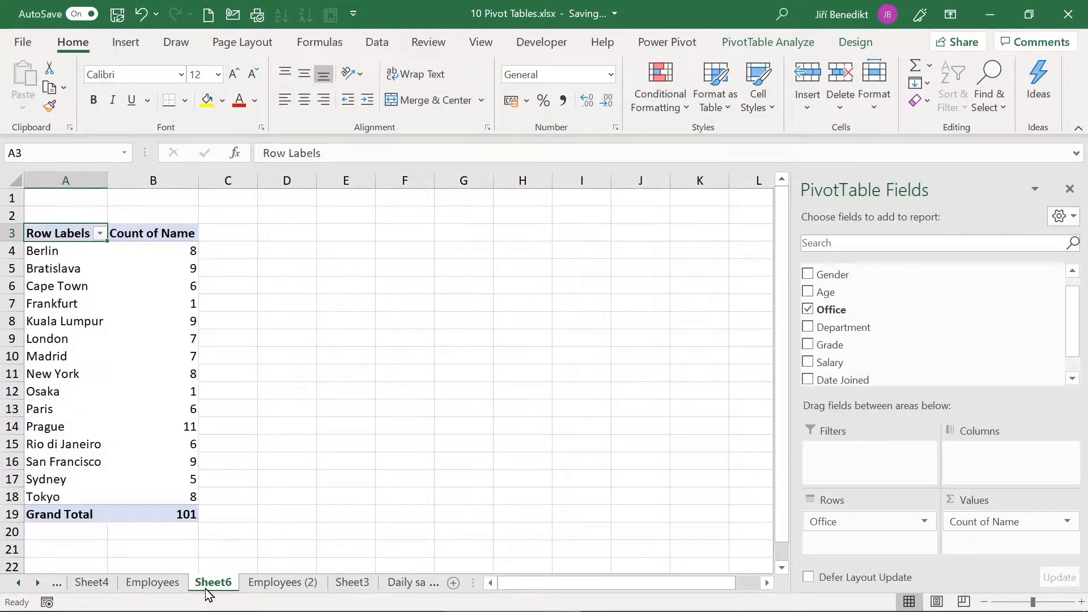
{"action": "left_click", "coordinate": [186, 459]}
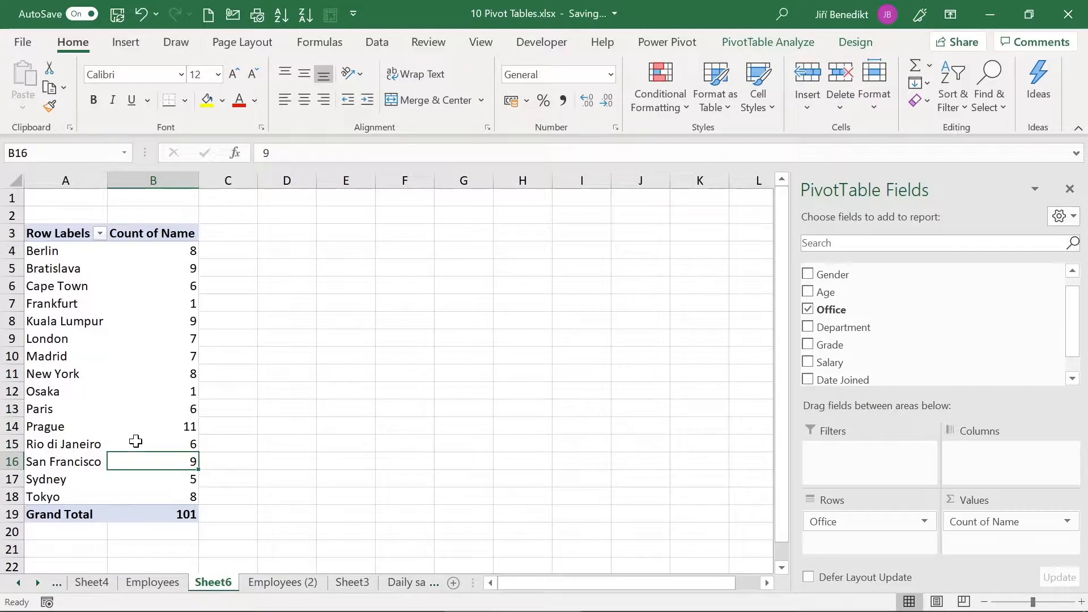
{"action": "left_click", "coordinate": [283, 583]}
{"action": "left_click", "coordinate": [202, 583]}
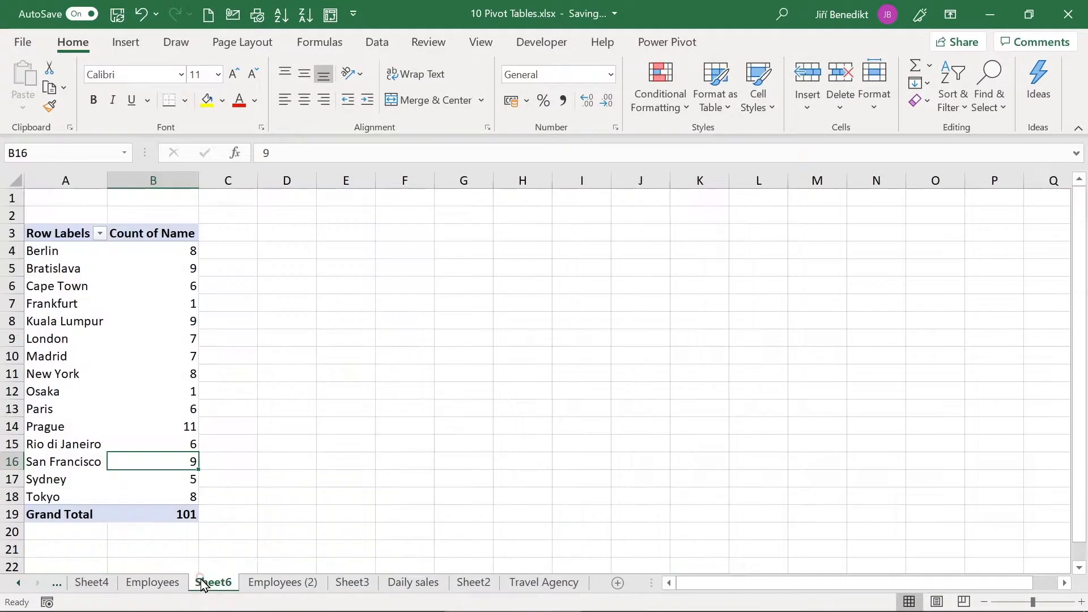
{"action": "right_click", "coordinate": [174, 457]}
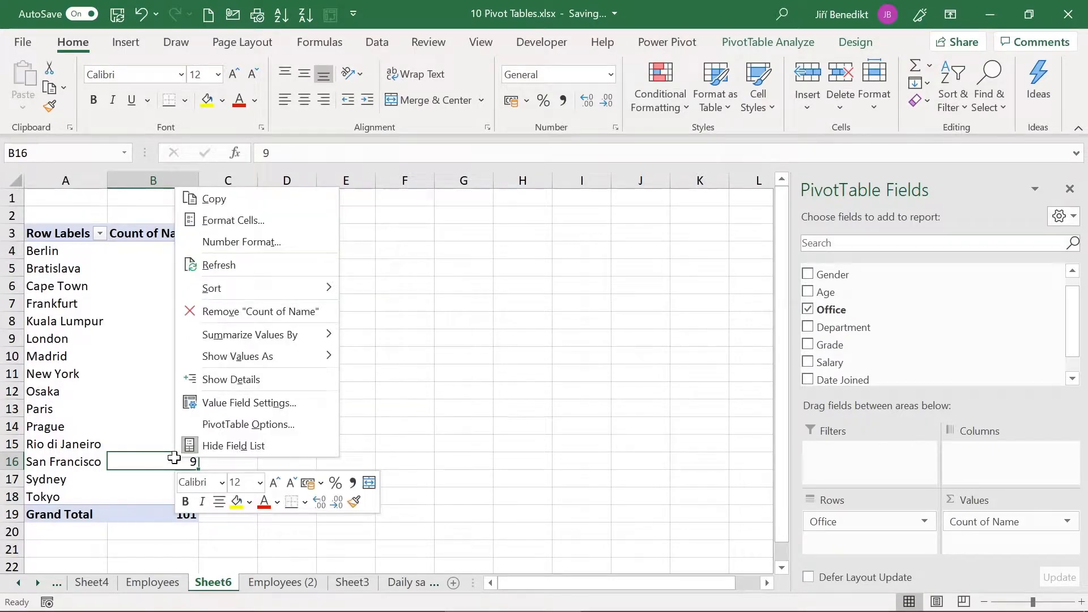
{"action": "left_click", "coordinate": [274, 264]}
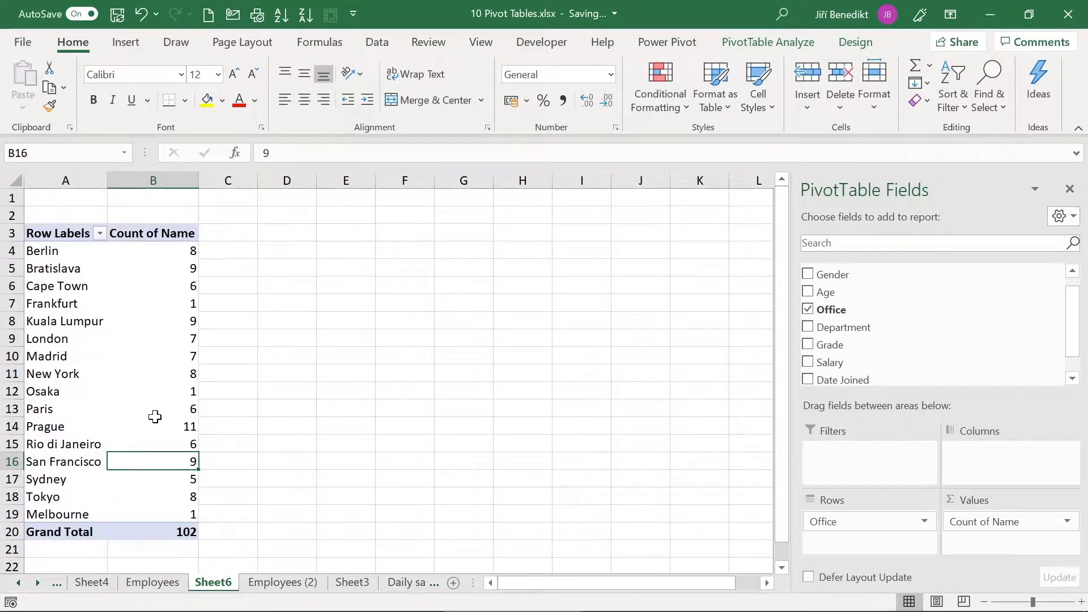
{"action": "mouse_move", "coordinate": [115, 515]}
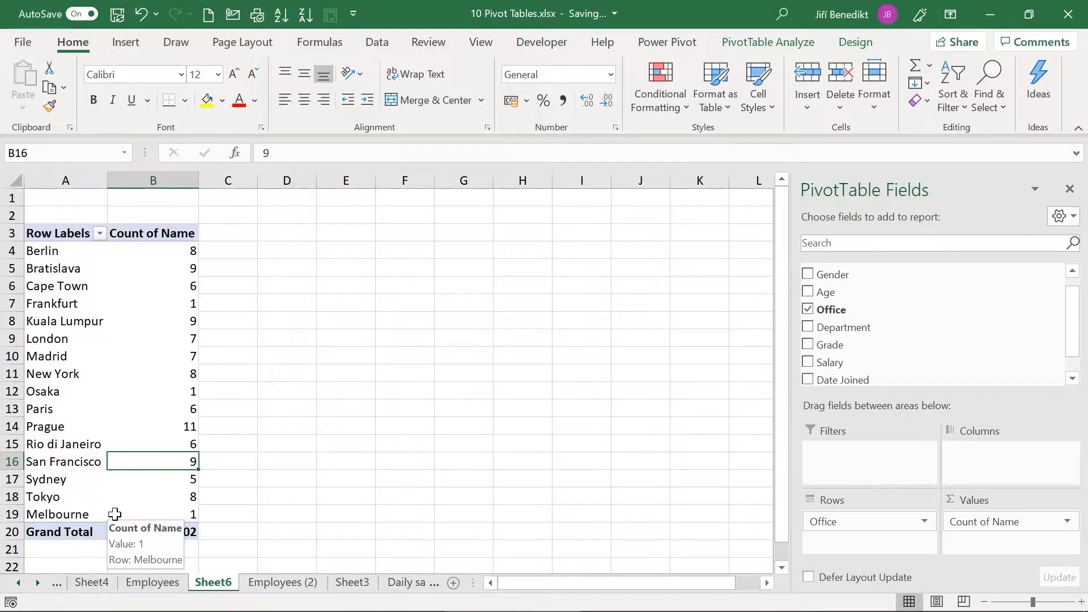
- Examine the last rows of the table on the Employees (2) sheet and the empty rows below it
{"action": "left_click", "coordinate": [272, 585]}
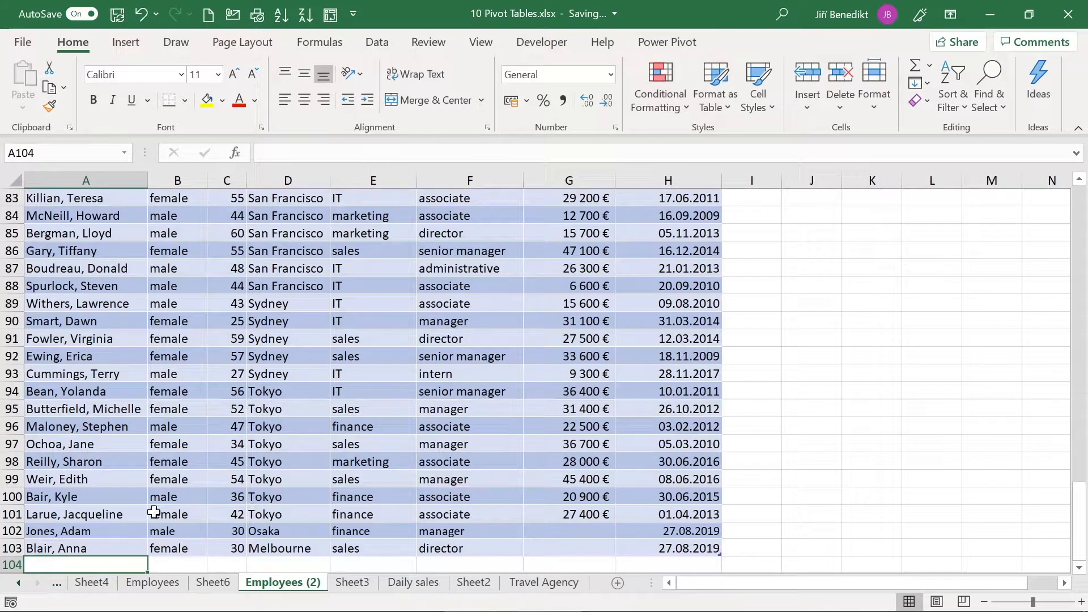
{"action": "scroll", "coordinate": [155, 512], "scroll_direction": "down", "scroll_amount": 1}
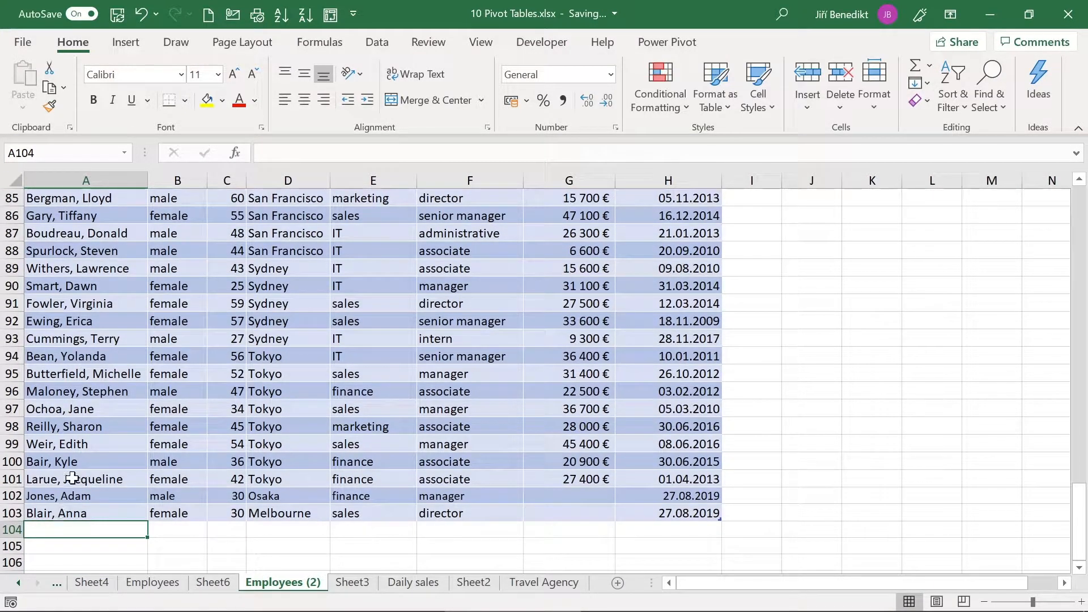
{"action": "scroll", "coordinate": [54, 335], "scroll_direction": "down", "scroll_amount": 1}
{"action": "scroll", "coordinate": [54, 335], "scroll_direction": "up", "scroll_amount": 2}
{"action": "scroll", "coordinate": [54, 335], "scroll_direction": "down", "scroll_amount": 4}
{"action": "scroll", "coordinate": [54, 335], "scroll_direction": "up", "scroll_amount": 3}
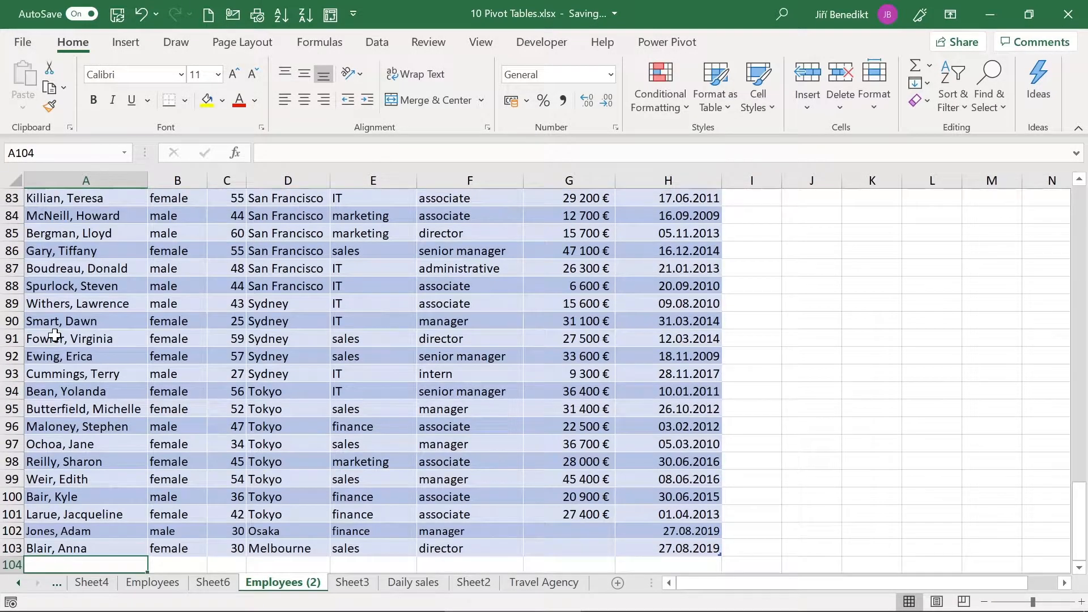
{"action": "scroll", "coordinate": [55, 335], "scroll_direction": "down", "scroll_amount": 1}
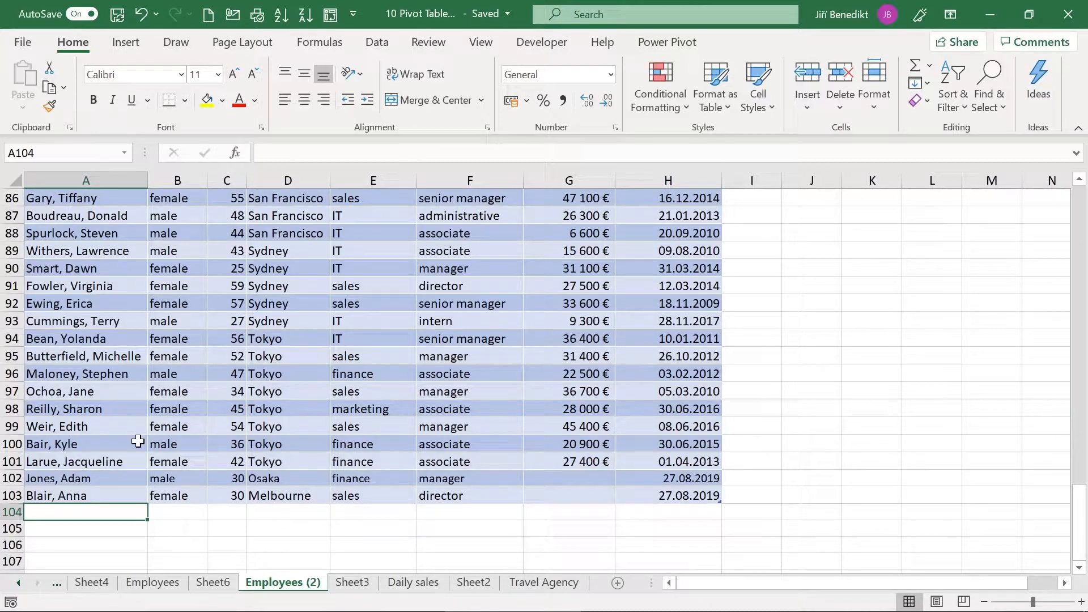
- Clear the contents of all data rows in the Employees table, keeping its header row, and return to cell A1
{"action": "left_click", "coordinate": [67, 493]}
{"action": "scroll", "coordinate": [432, 259], "scroll_direction": "up", "scroll_amount": 20}
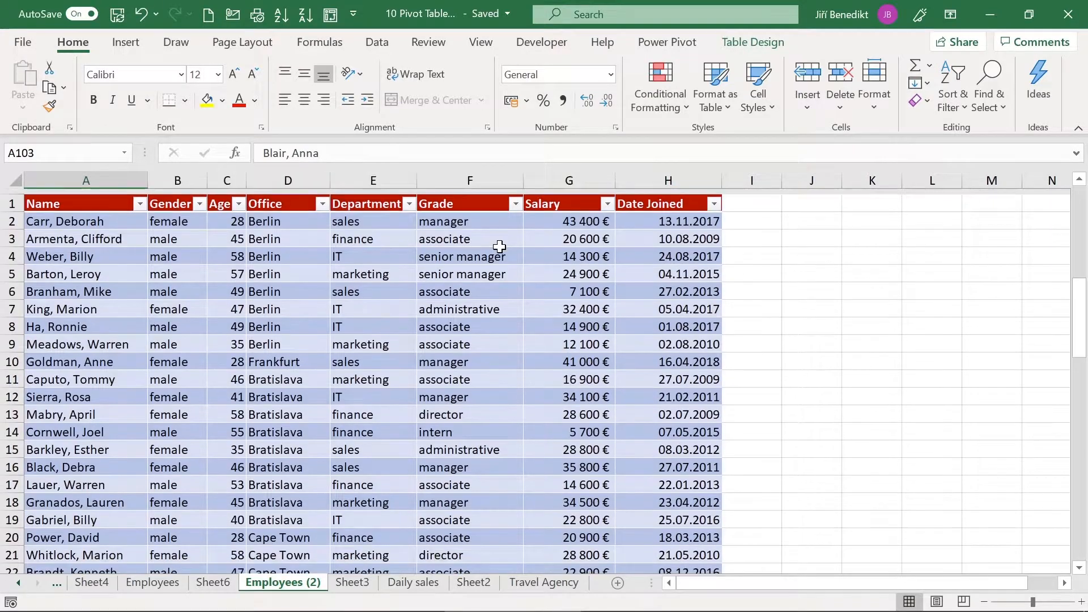
{"action": "key", "text": "ctrl+a"}
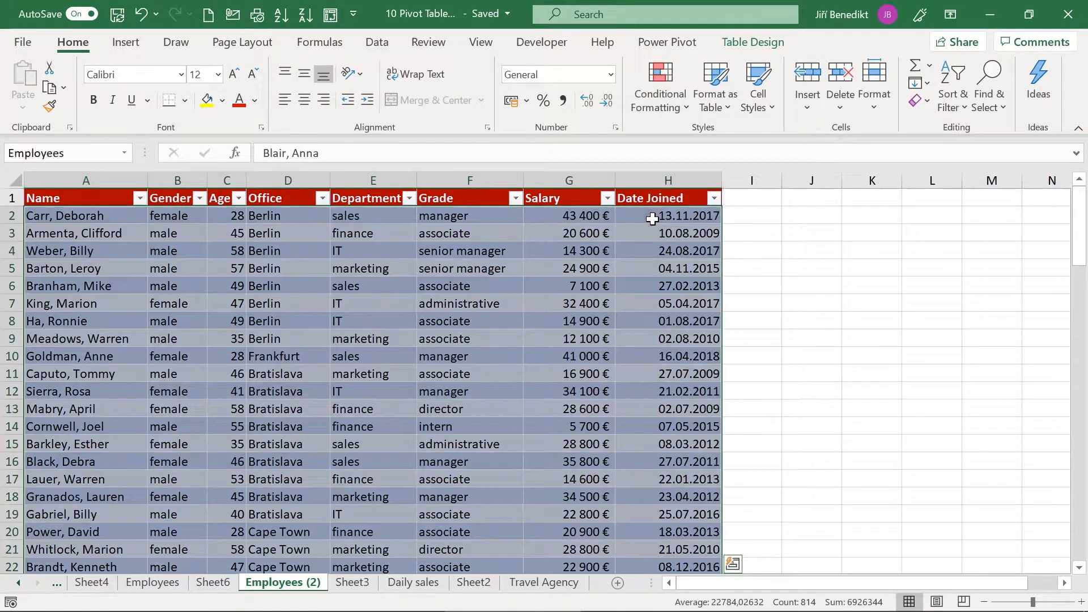
{"action": "key", "text": "Delete"}
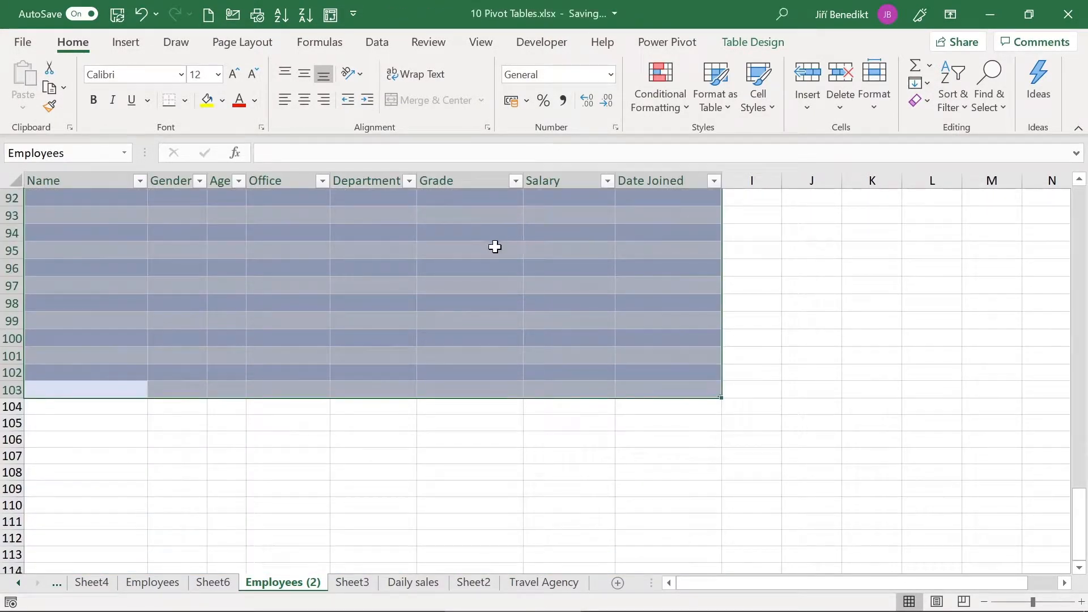
{"action": "left_click", "coordinate": [209, 280]}
{"action": "key", "text": "ctrl+Left"}
{"action": "key", "text": "ctrl+Up"}
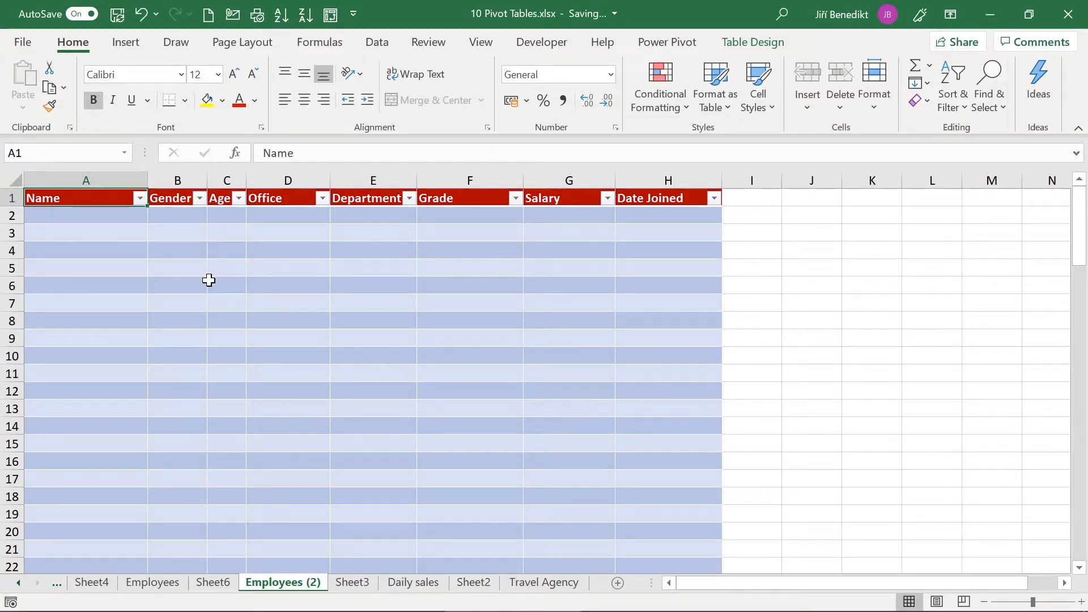
- Undo the clearing of the employee data and go back to the PivotTable on Sheet6
{"action": "key", "text": "ctrl+z"}
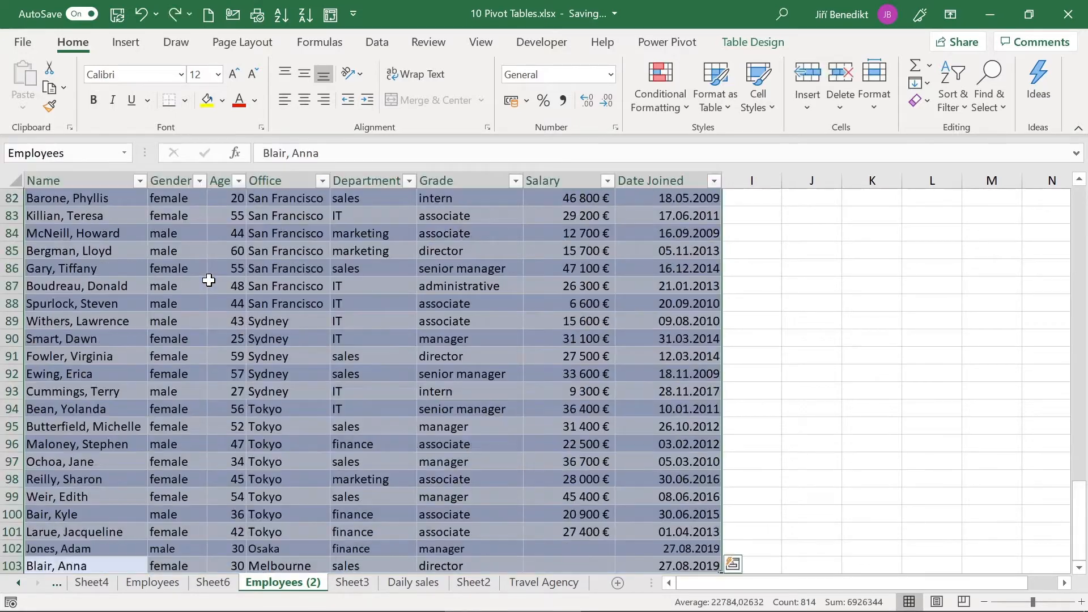
{"action": "left_click", "coordinate": [213, 582]}
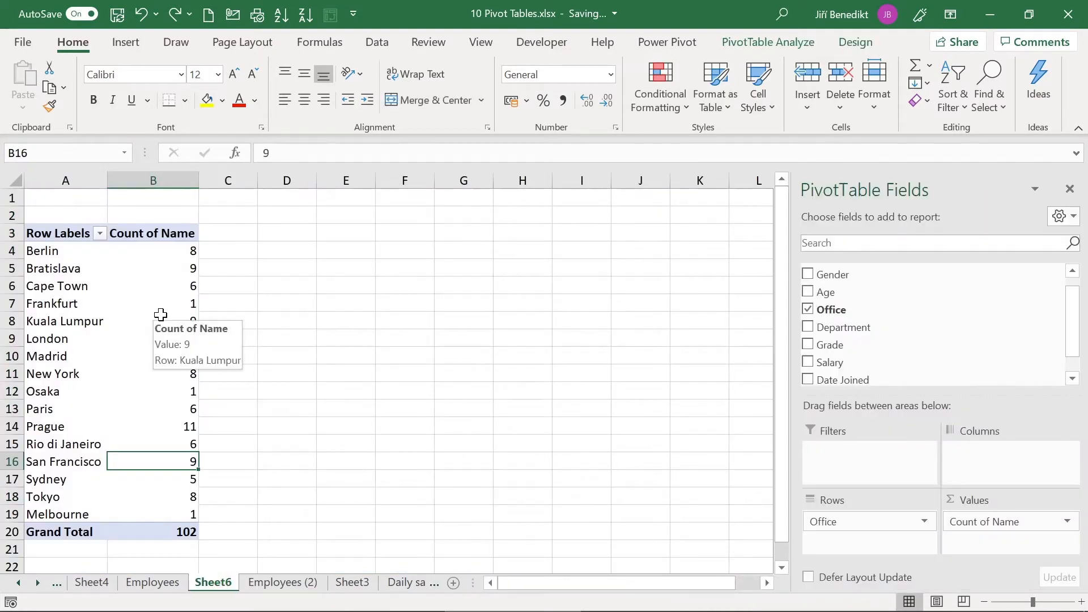